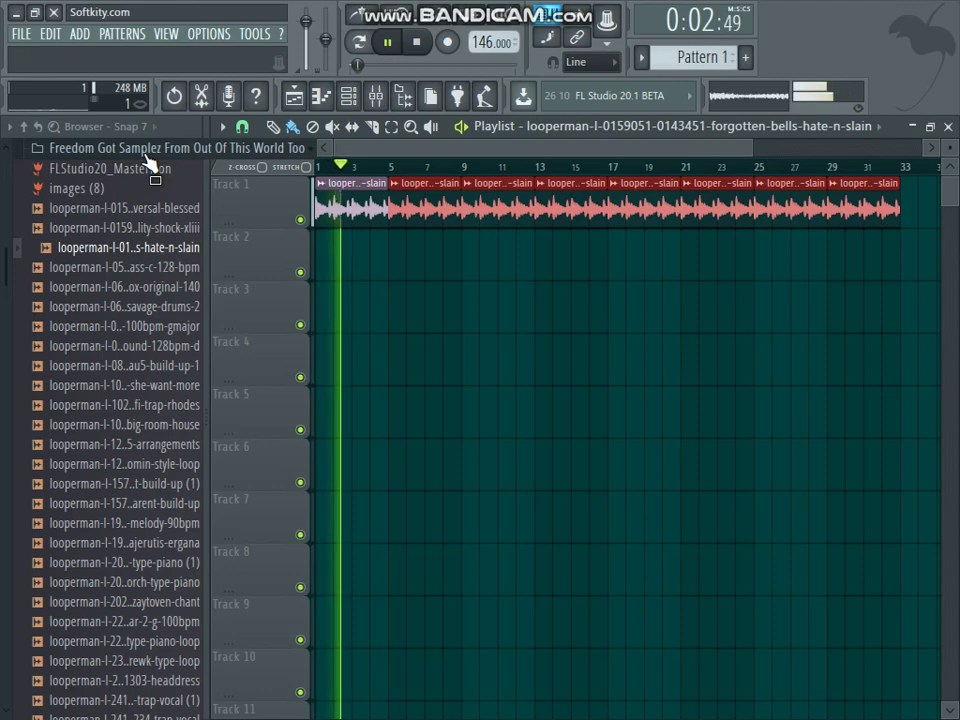
- Leave the current sample folder, open the browser's recent files and preview the Shawty Redd Hat sample
left_click(148, 160)
scroll(45, 240, "up", 5)
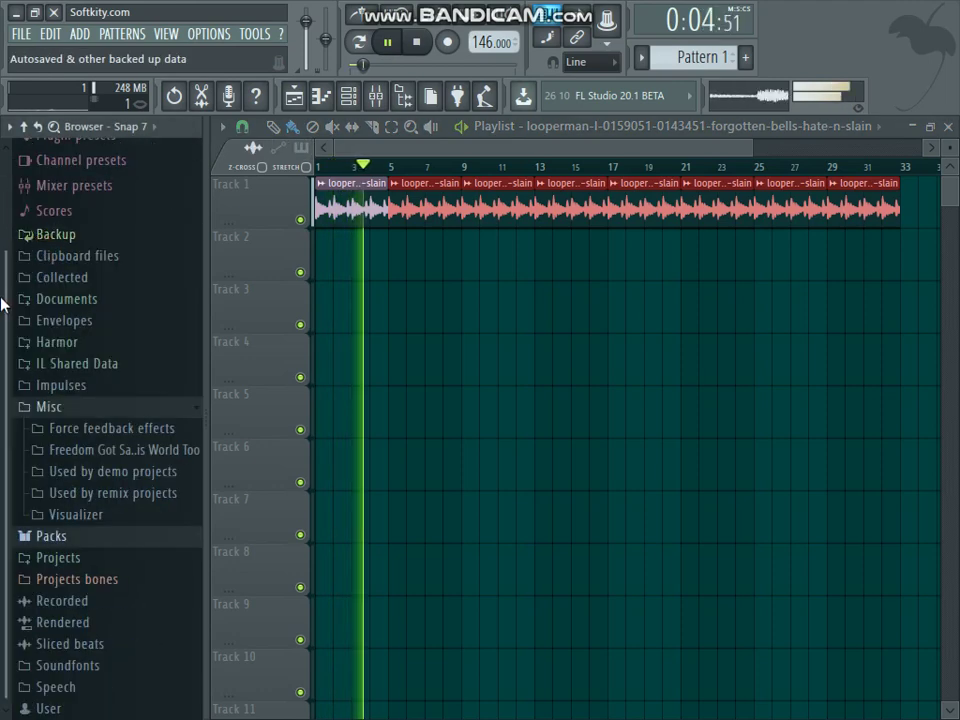
scroll(45, 240, "up", 3)
left_click(120, 166)
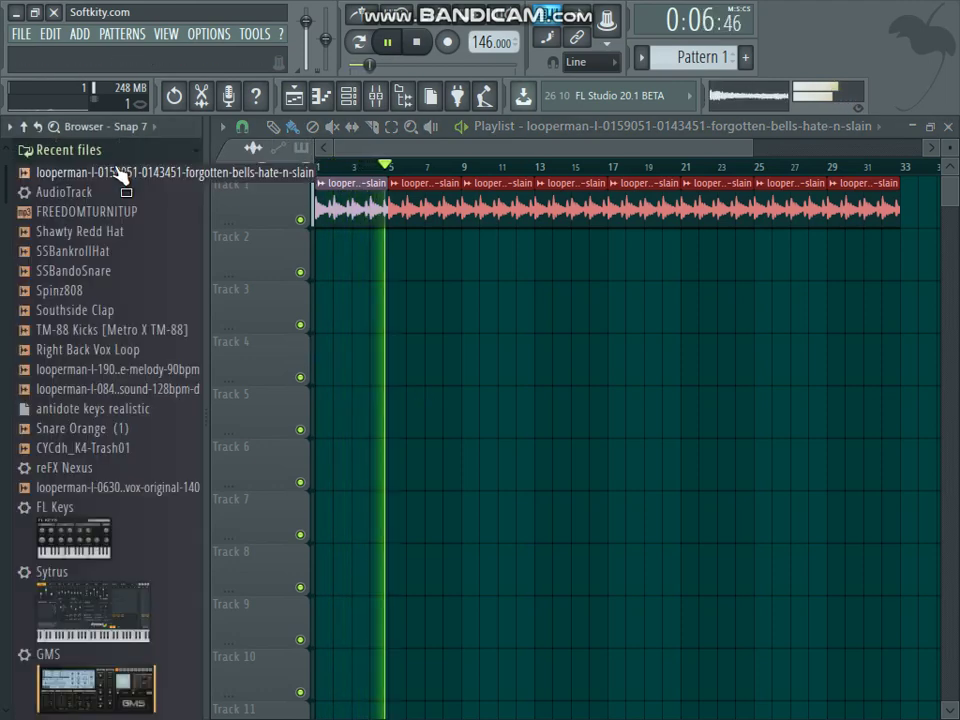
left_click(90, 232)
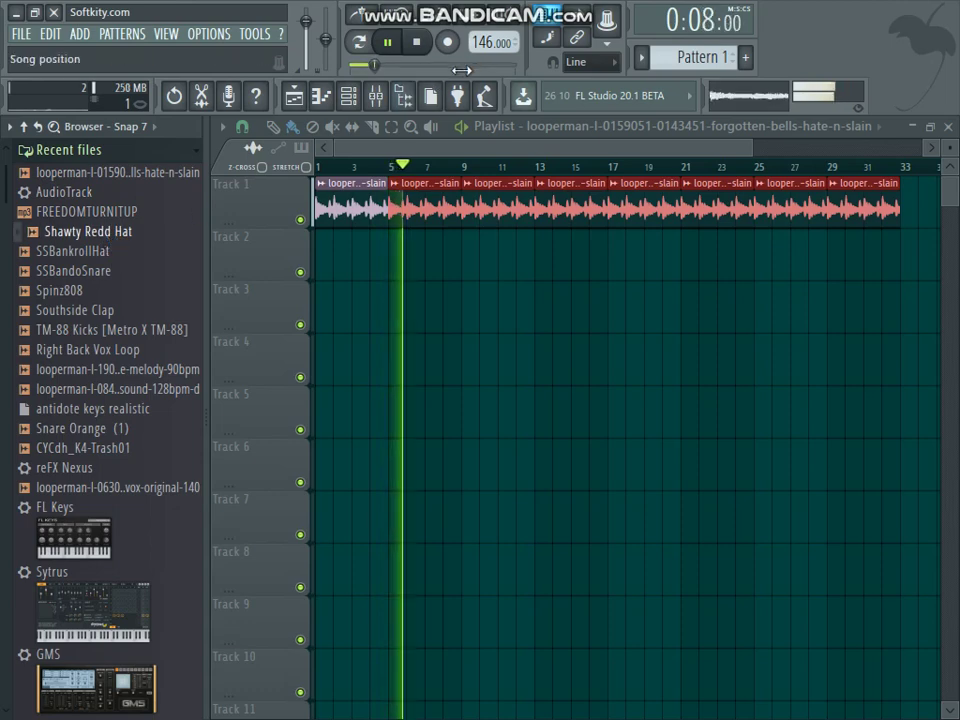
- Show all channels in the channel rack and load Shawty Redd Hat onto the Sampler channel
left_click(349, 96)
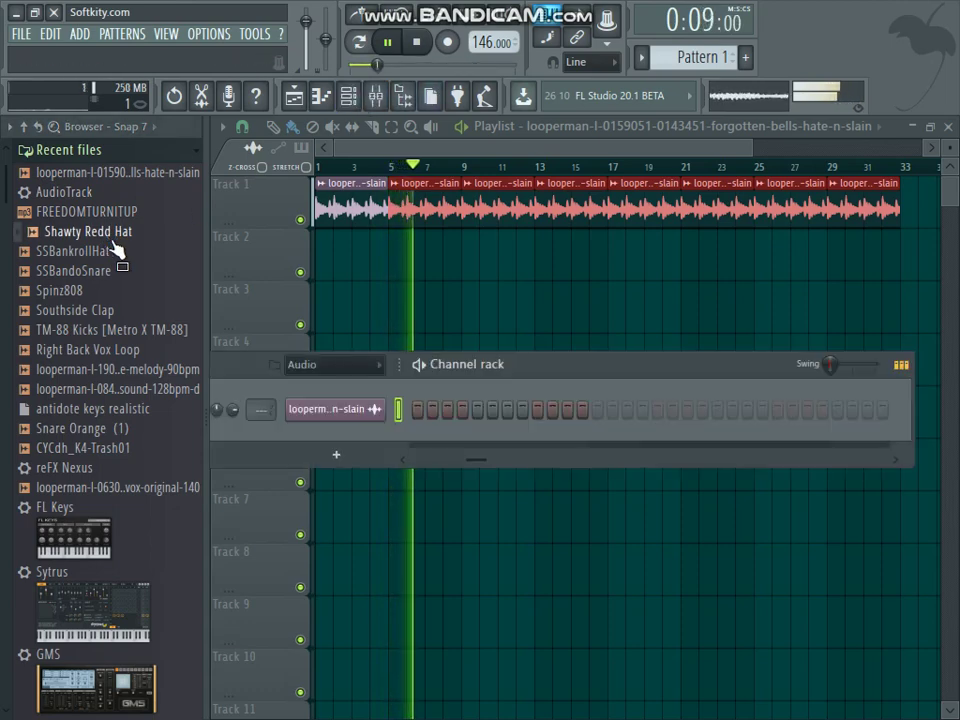
left_click(330, 364)
left_click(300, 388)
left_click_drag(528, 378, 538, 196)
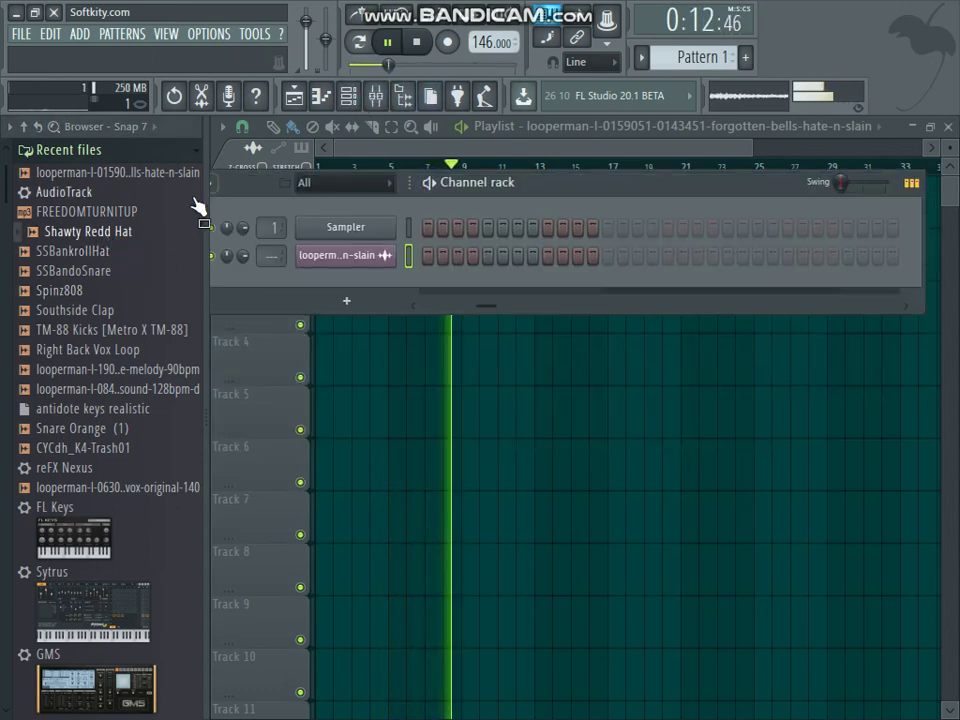
left_click_drag(140, 233, 316, 230)
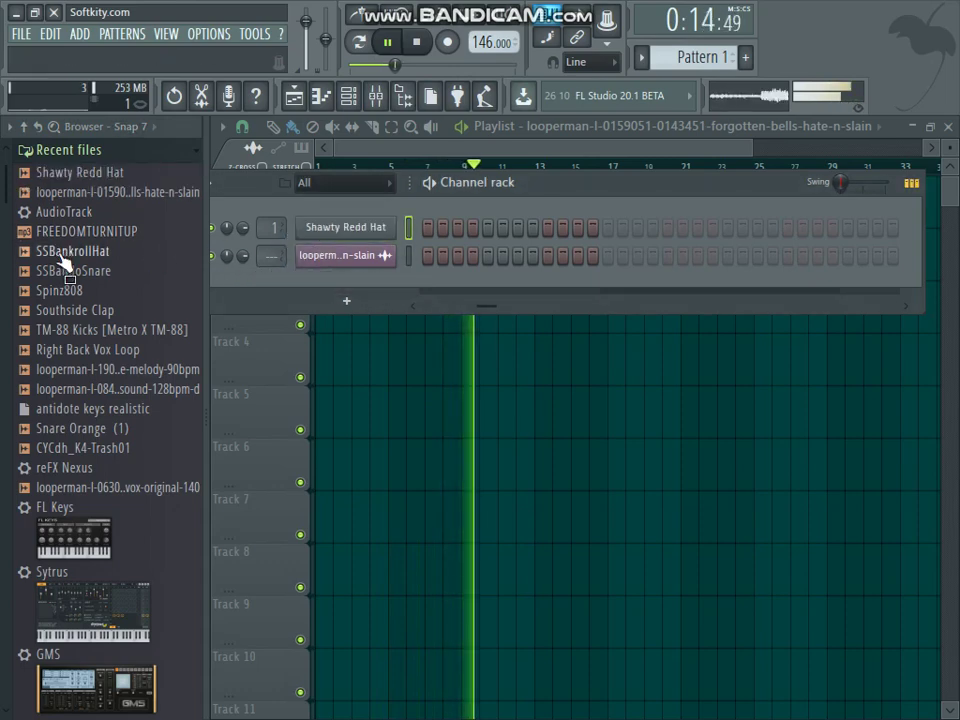
- Add SSBankrollHat, SSBandoSnare, Spinz808, Southside Clap and TM-88 Kicks [Metro X TM-88] from the recent files as new channels
left_click_drag(70, 250, 336, 220)
left_click_drag(122, 275, 341, 215)
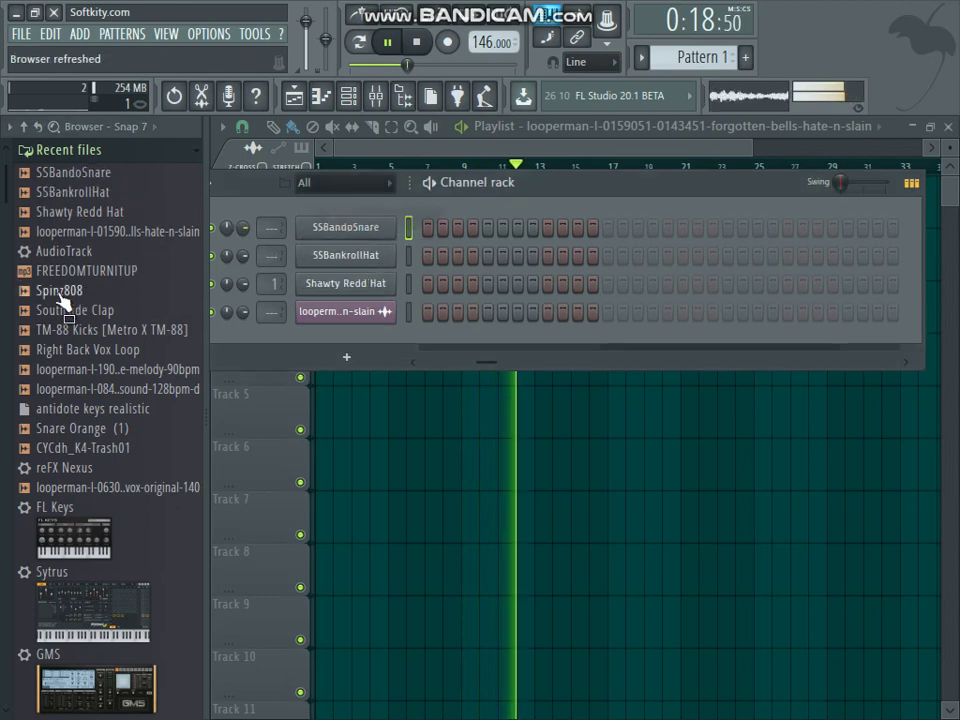
left_click_drag(86, 290, 375, 225)
left_click_drag(95, 322, 405, 212)
left_click_drag(147, 336, 410, 218)
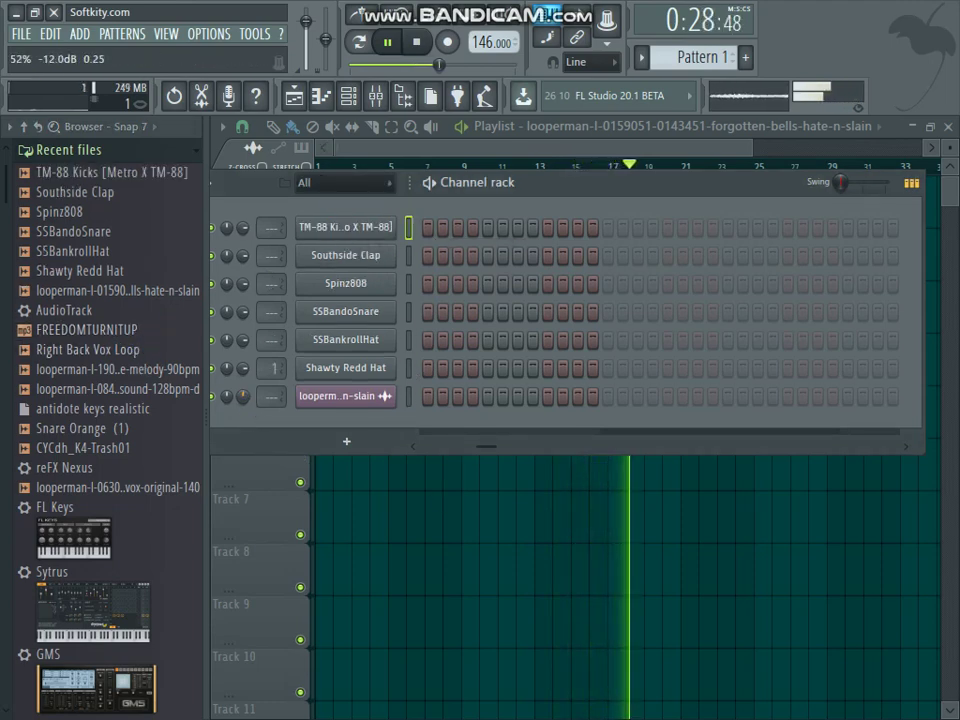
- Adjust the looperman loop channel's volume and move the channel rack clear of the Track 1 clips
left_click_drag(242, 396, 242, 384)
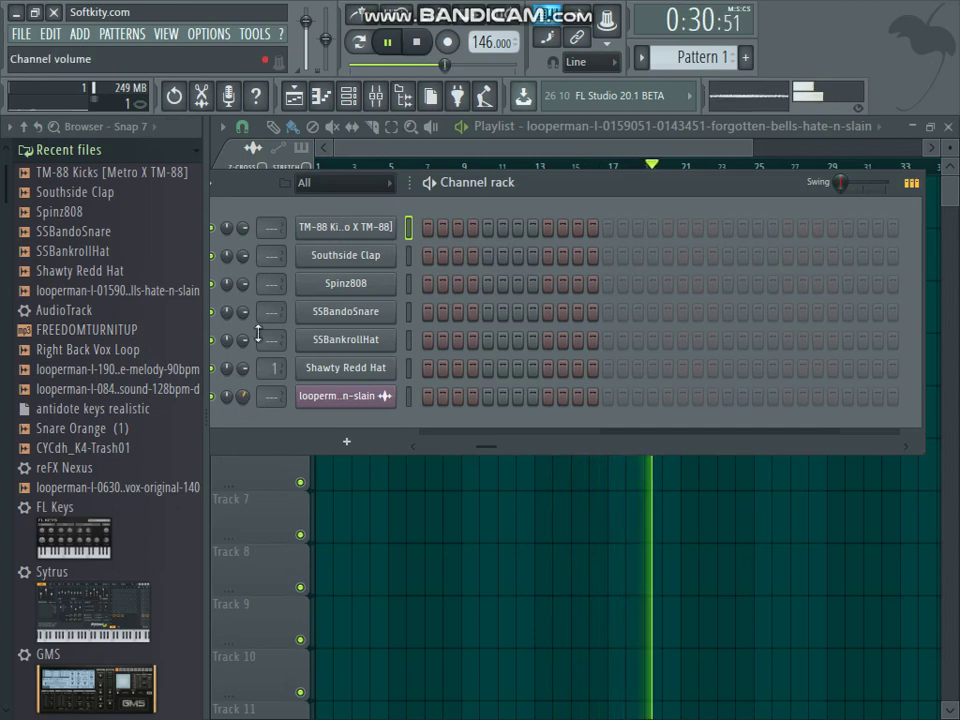
left_click_drag(529, 184, 636, 246)
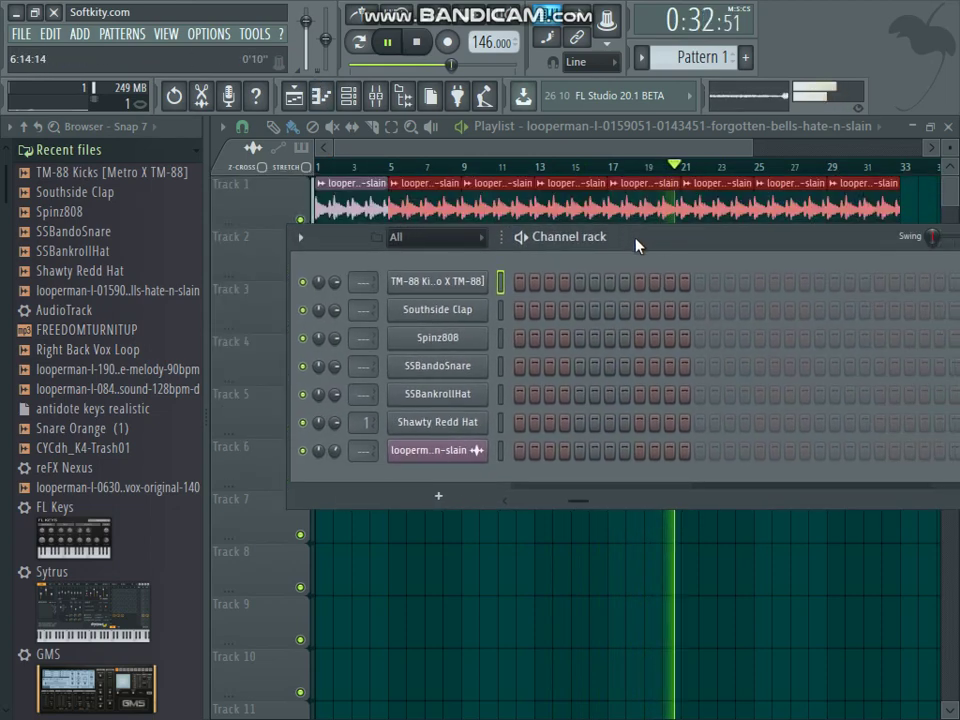
- Place a Pattern 1 clip at bar 1 of Track 2 and stop playback
left_click(676, 56)
left_click(326, 254)
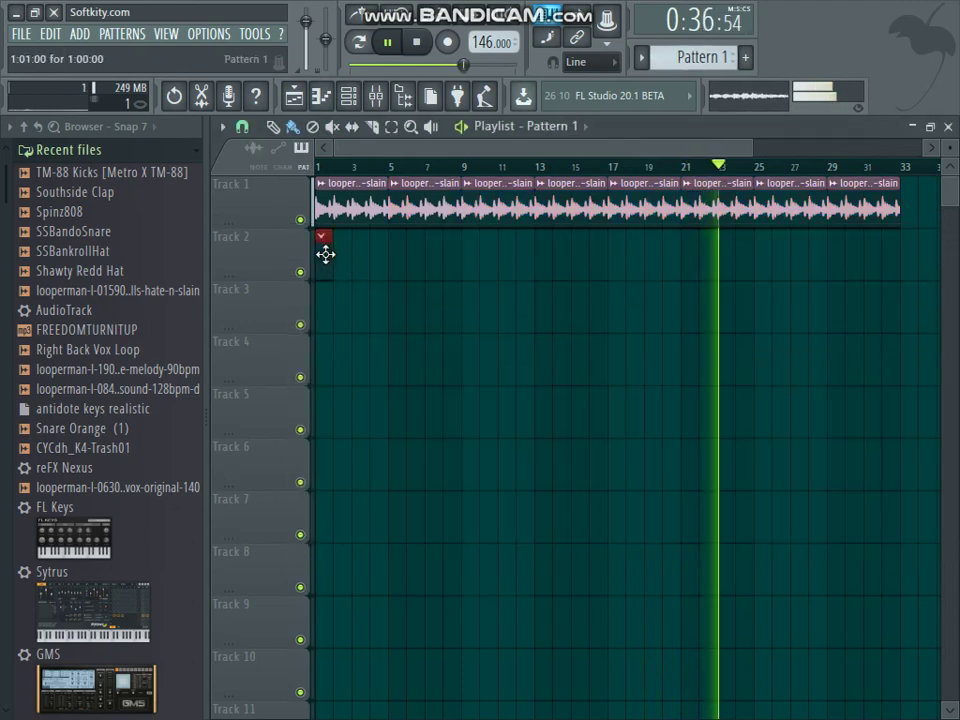
key("space")
- Program Southside Clap hits on step 9 of each of Pattern 1's four bars in the channel rack
key("F6")
left_click_drag(711, 318, 470, 258)
left_click(357, 343)
key("space")
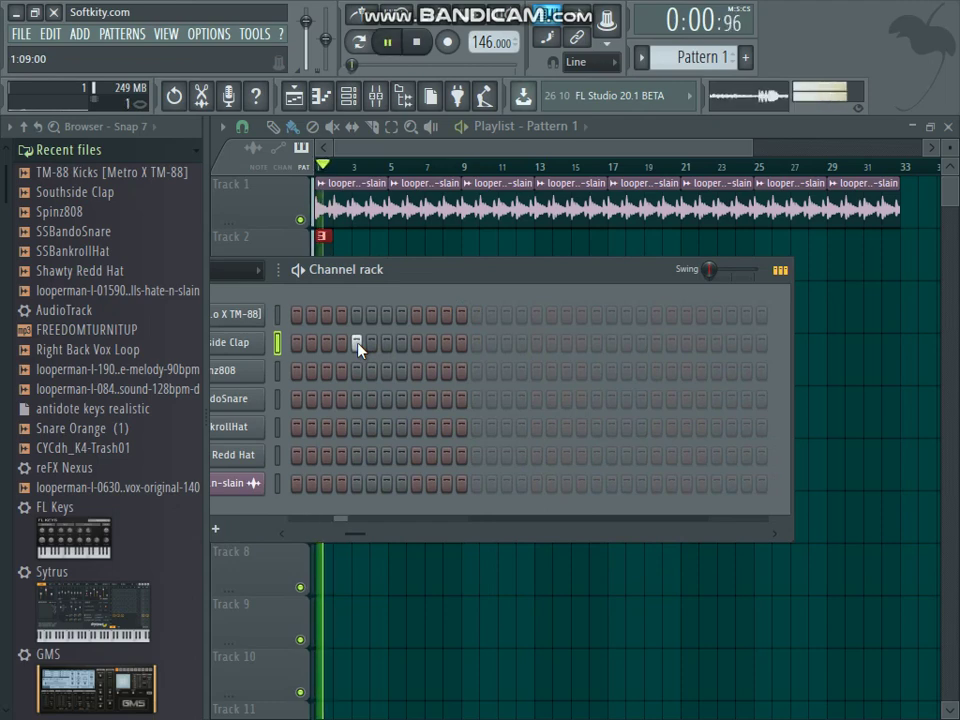
left_click(601, 344)
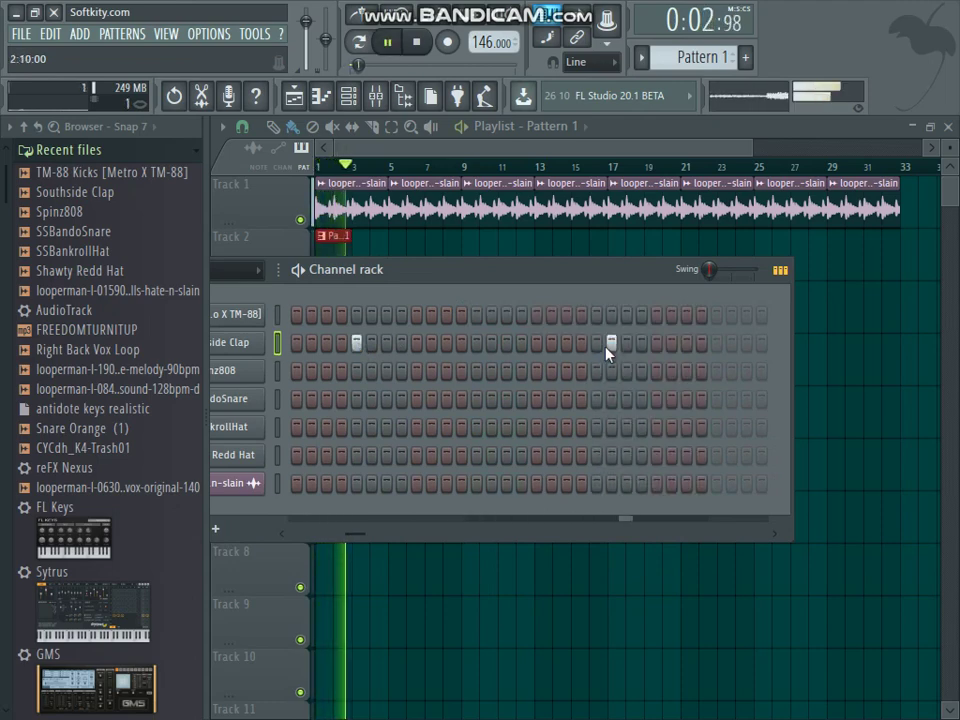
left_click(775, 534)
left_click(775, 534)
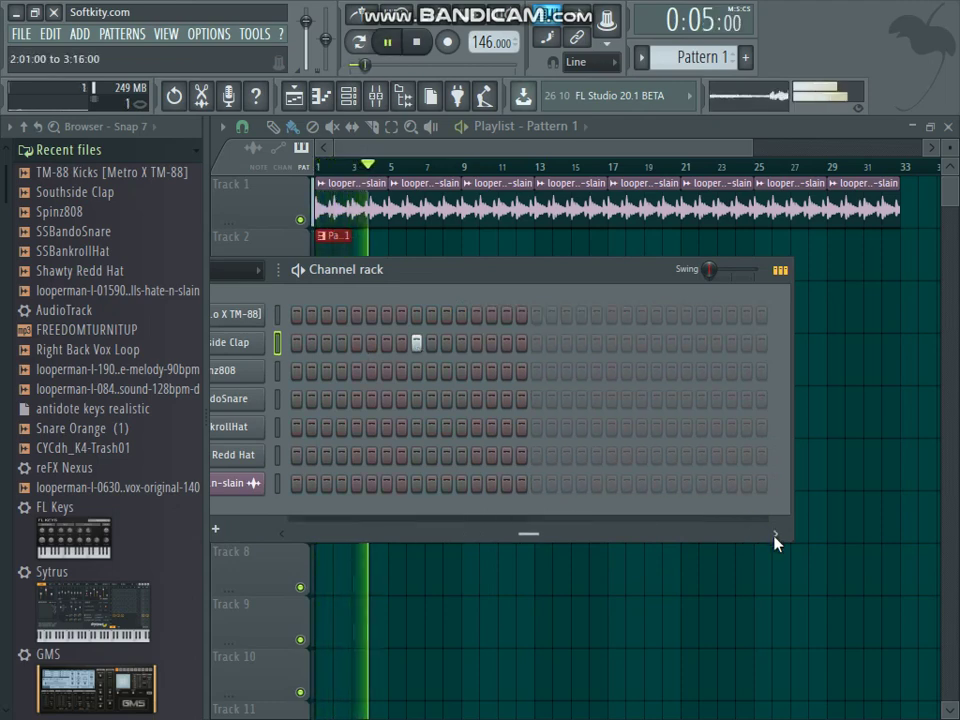
left_click(596, 344)
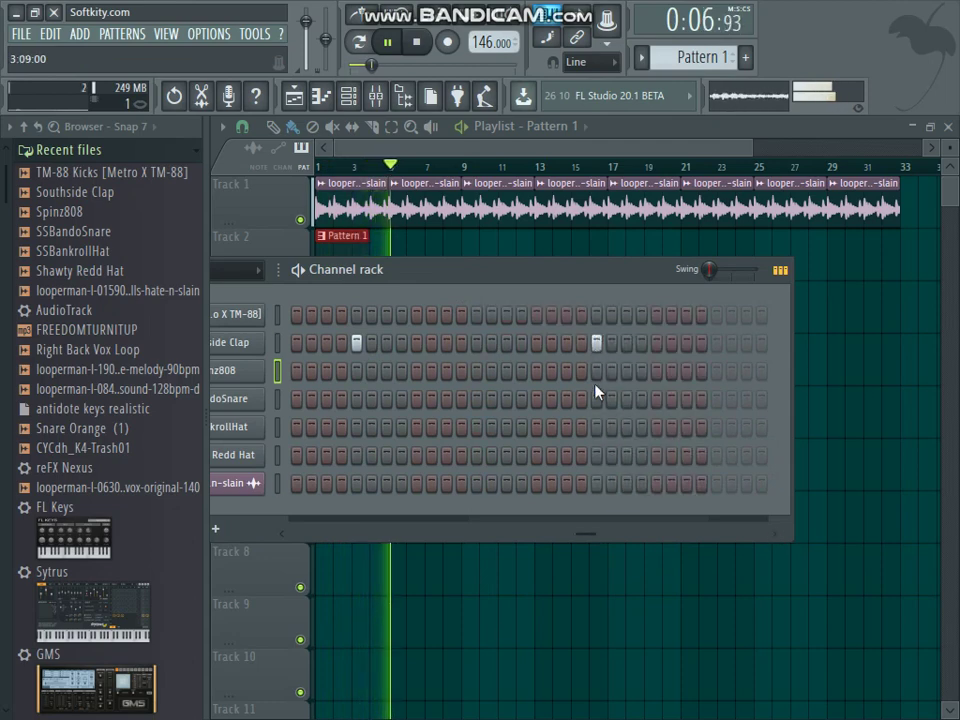
left_click_drag(588, 536, 260, 480)
left_click(687, 344)
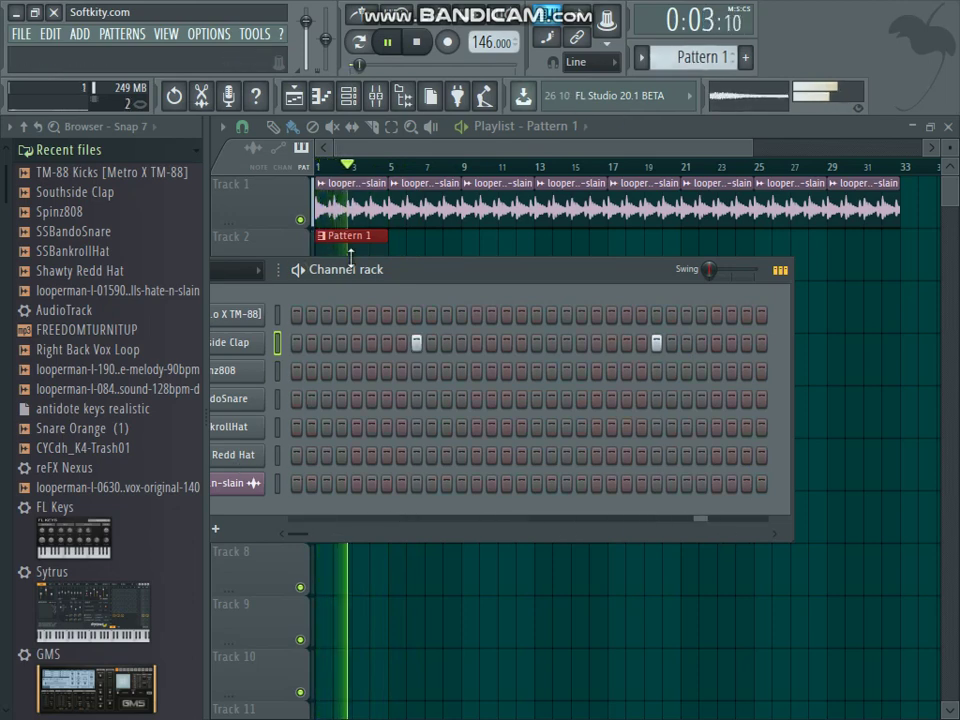
- Repeat the Pattern 1 clip along Track 2 up to the end of the audio loop, removing the excess clip at bar 33
left_click(420, 251)
left_click_drag(420, 251, 916, 230)
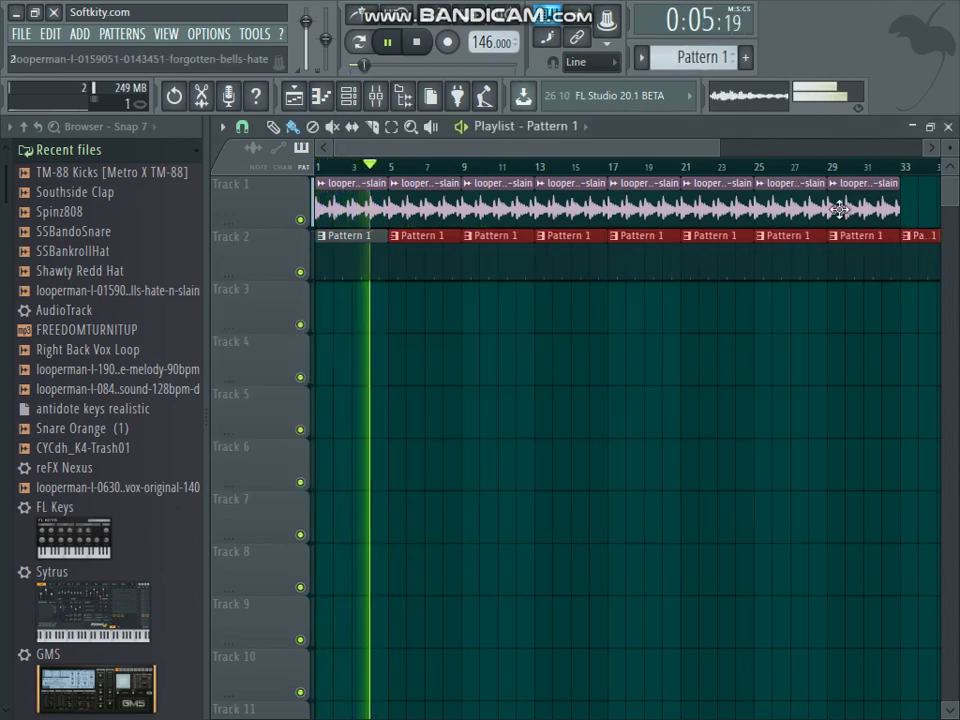
right_click(912, 236)
- Create Pattern 2, place it at bar 1 of Track 3 and open its channel rack
left_click(745, 57)
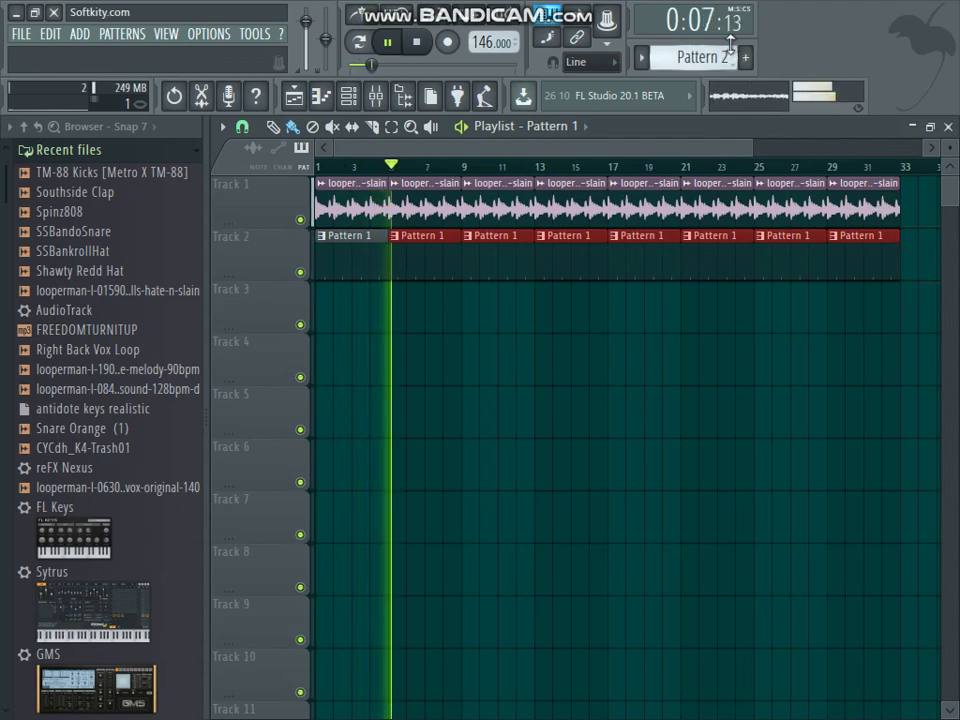
left_click(326, 311)
double_click(326, 311)
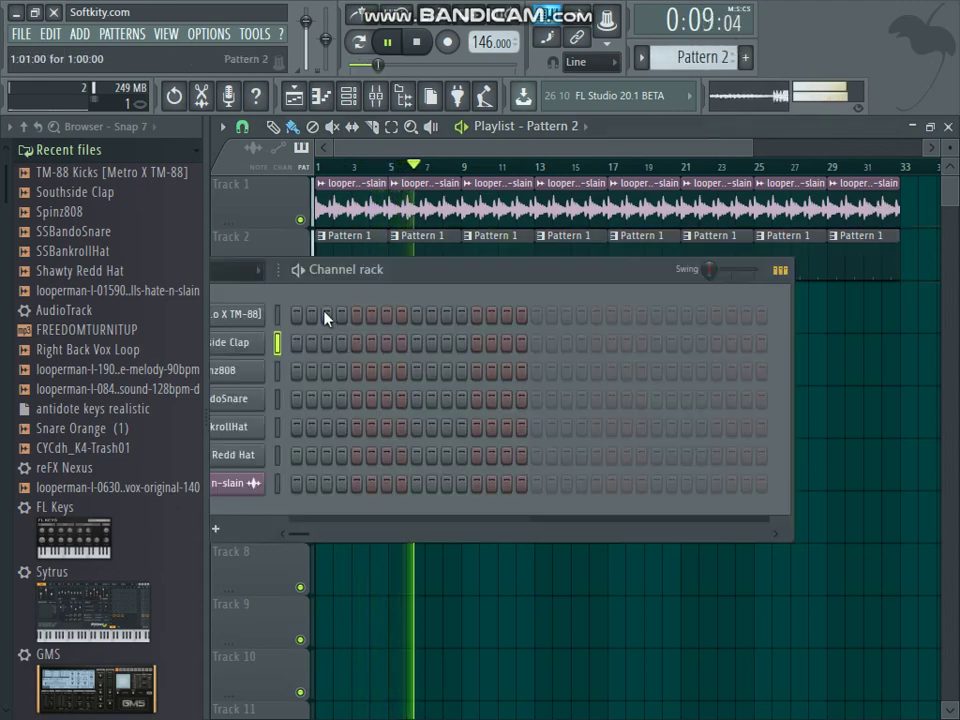
left_click(446, 272)
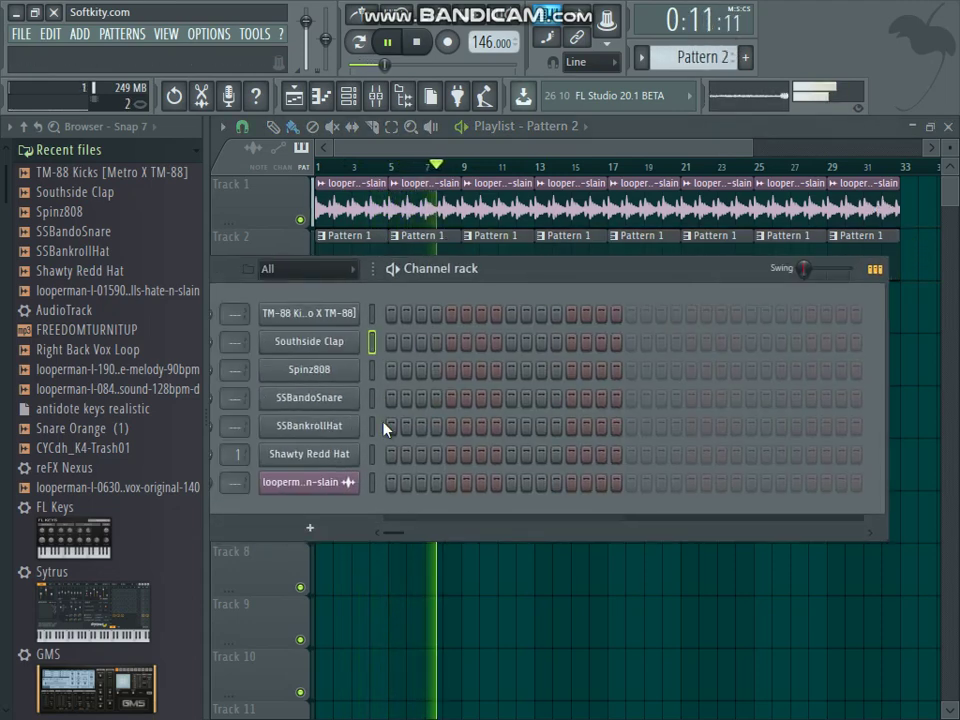
left_click(481, 426)
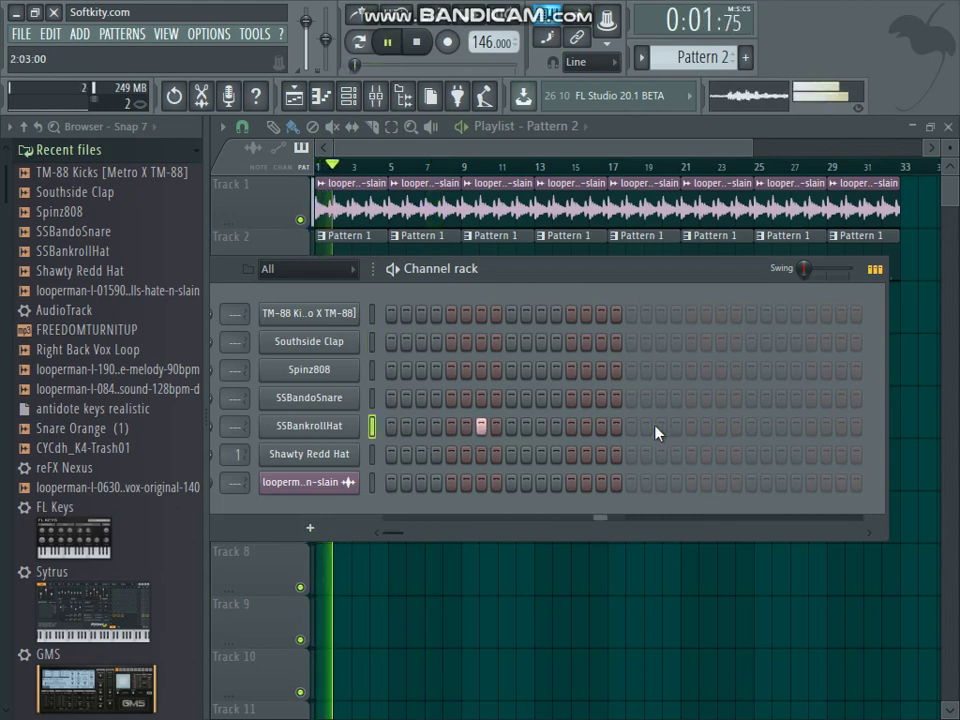
left_click(481, 426)
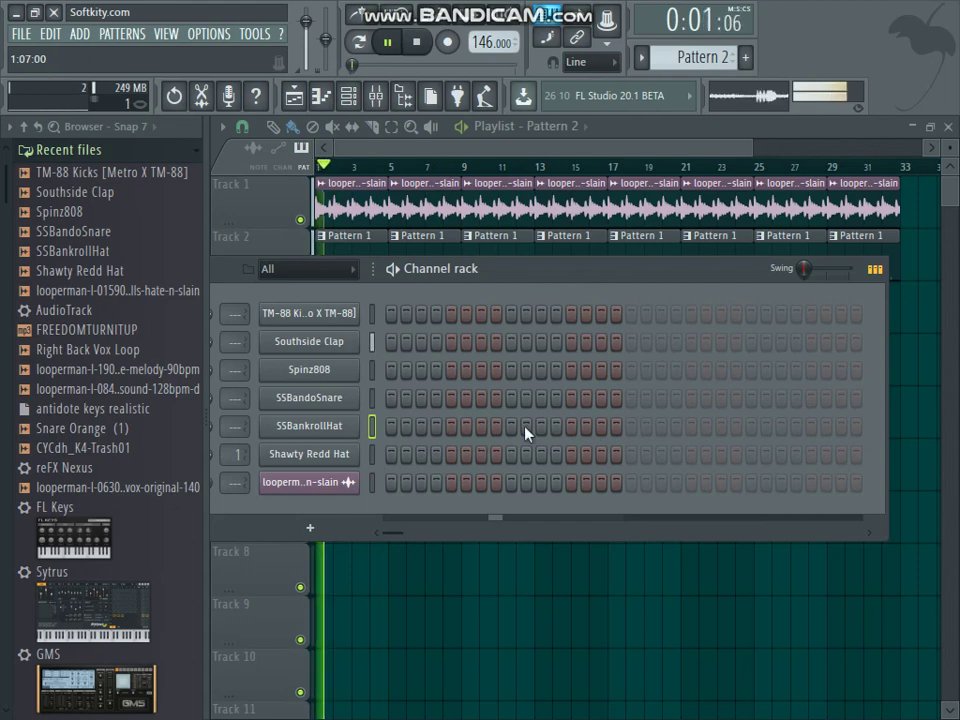
left_click(841, 427)
left_click(841, 427)
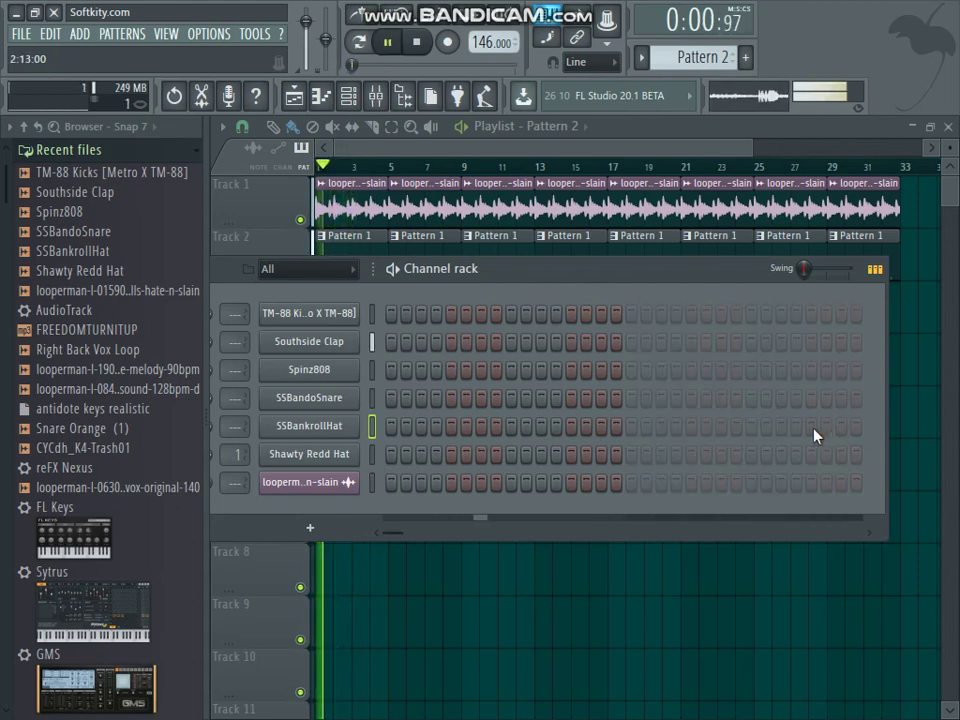
- Add an SSBankrollHat hit on step 13 of bar 2 in Pattern 2
left_click(811, 427)
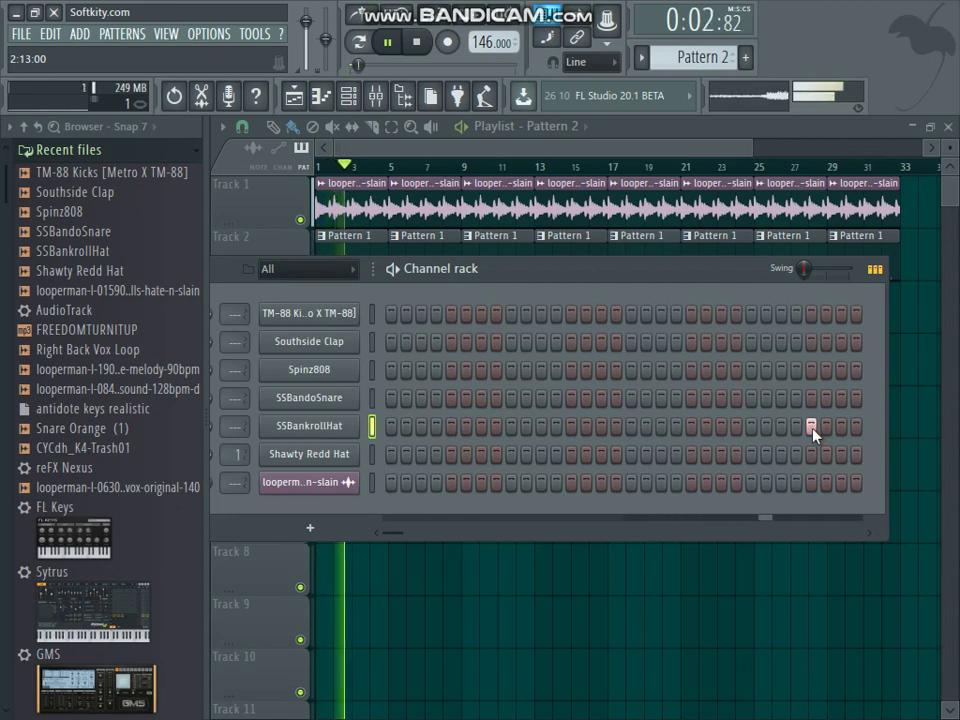
left_click(870, 535)
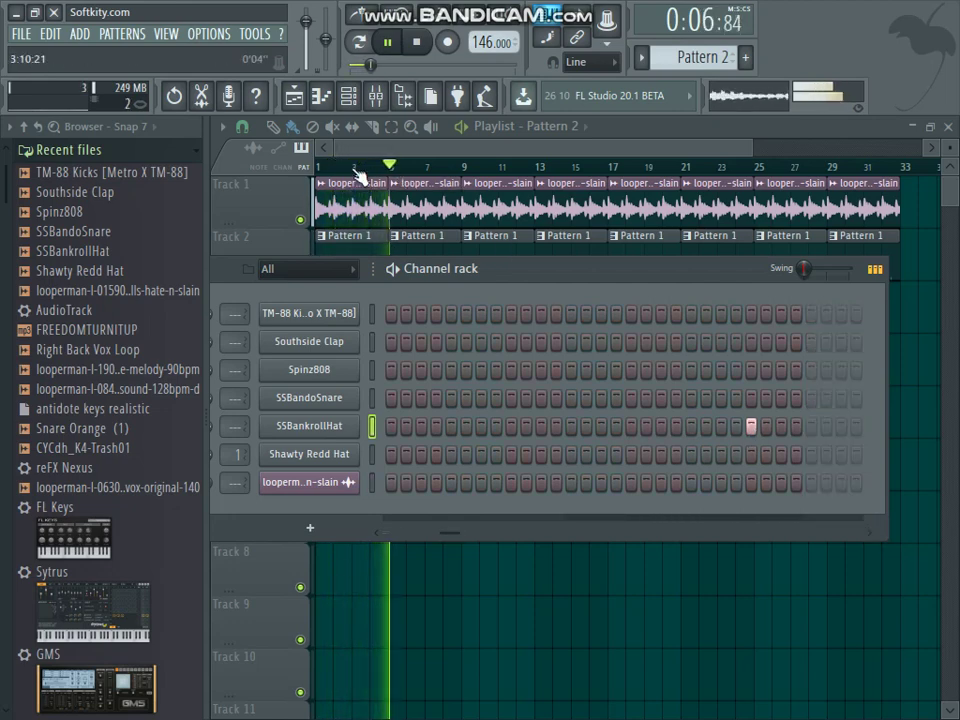
- Stop playback and check the sampler settings of the Shawty Redd Hat and SSBankrollHat channels
left_click(308, 455)
key("space")
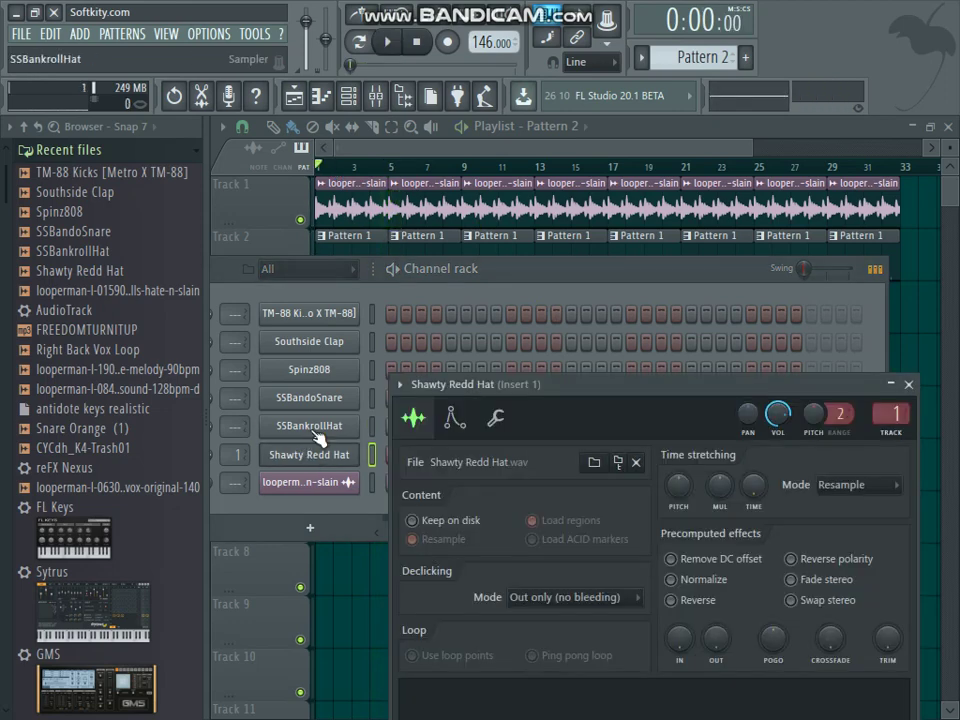
left_click(316, 432)
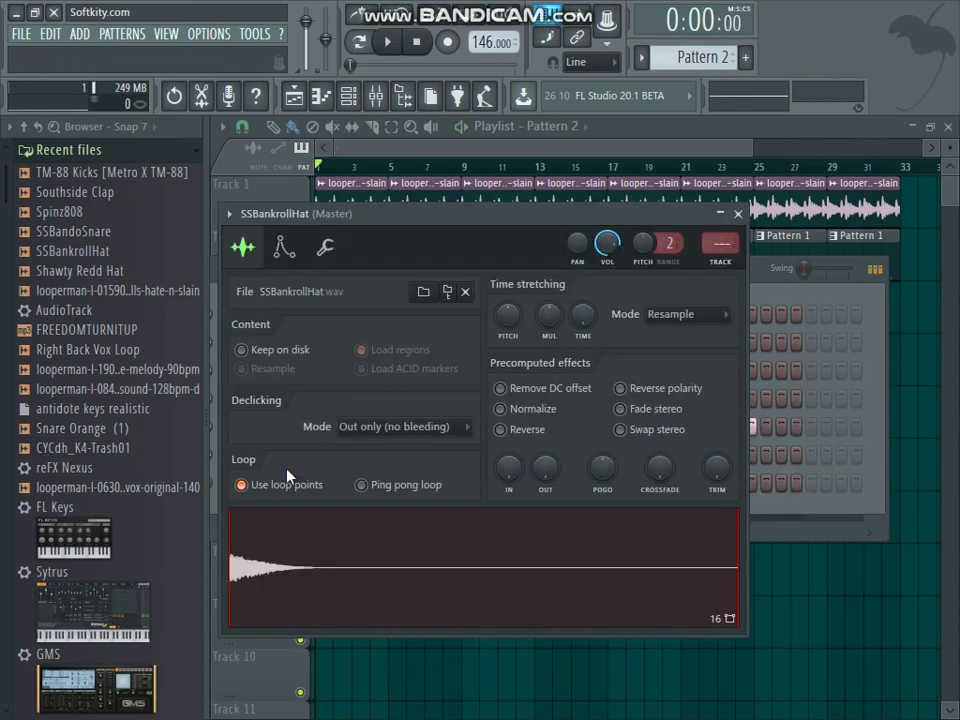
left_click(739, 215)
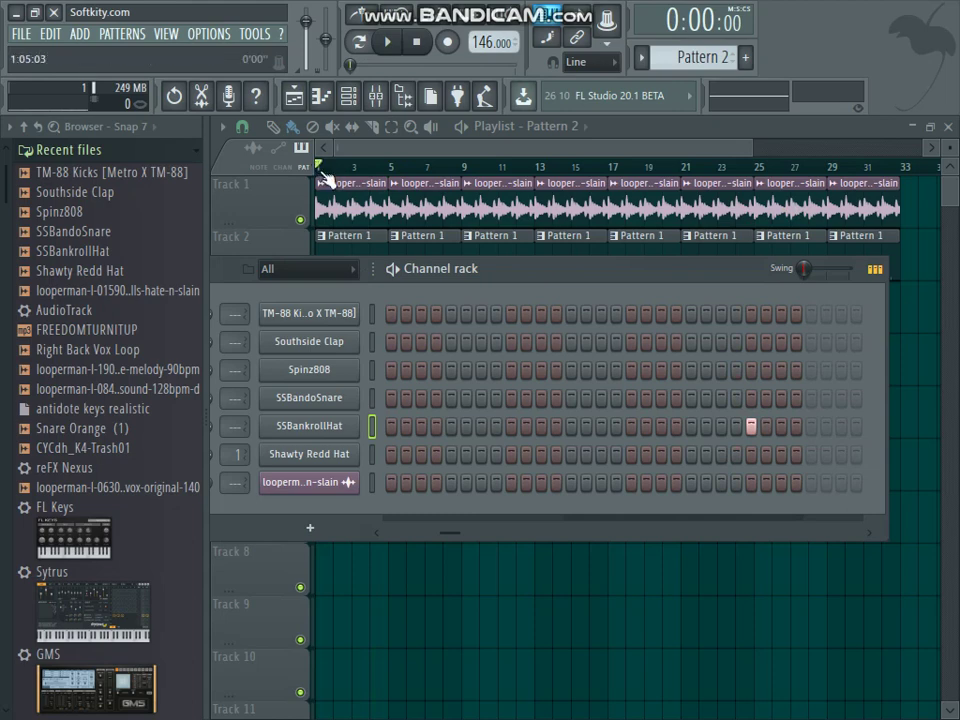
- Fill Track 3 with back-to-back Pattern 2 clips up to the end of the audio loop
left_click(340, 323)
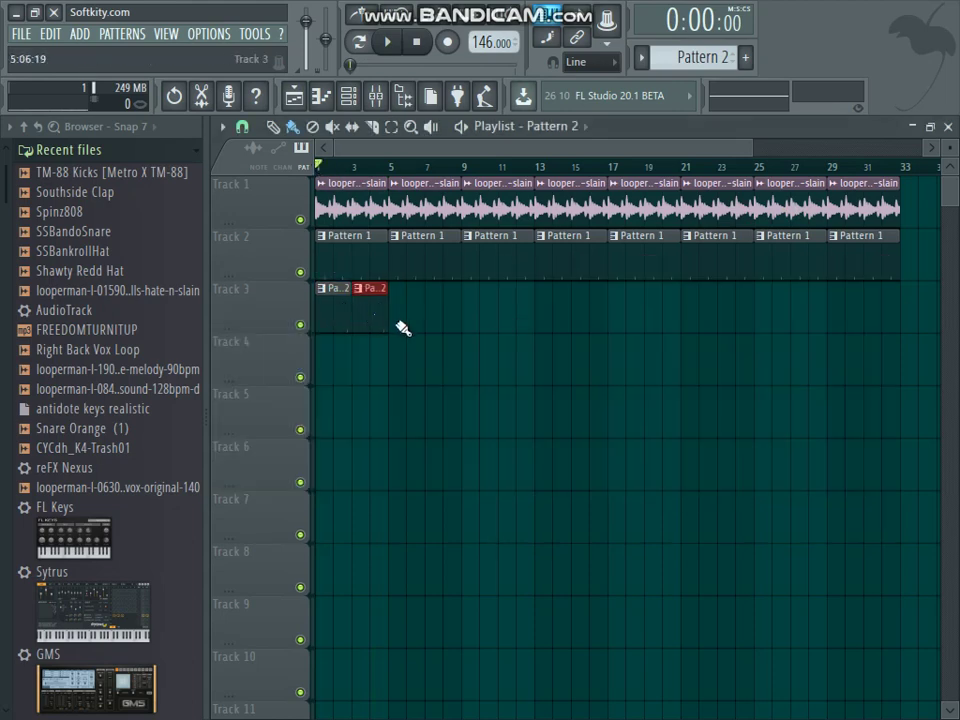
left_click_drag(400, 325, 824, 317)
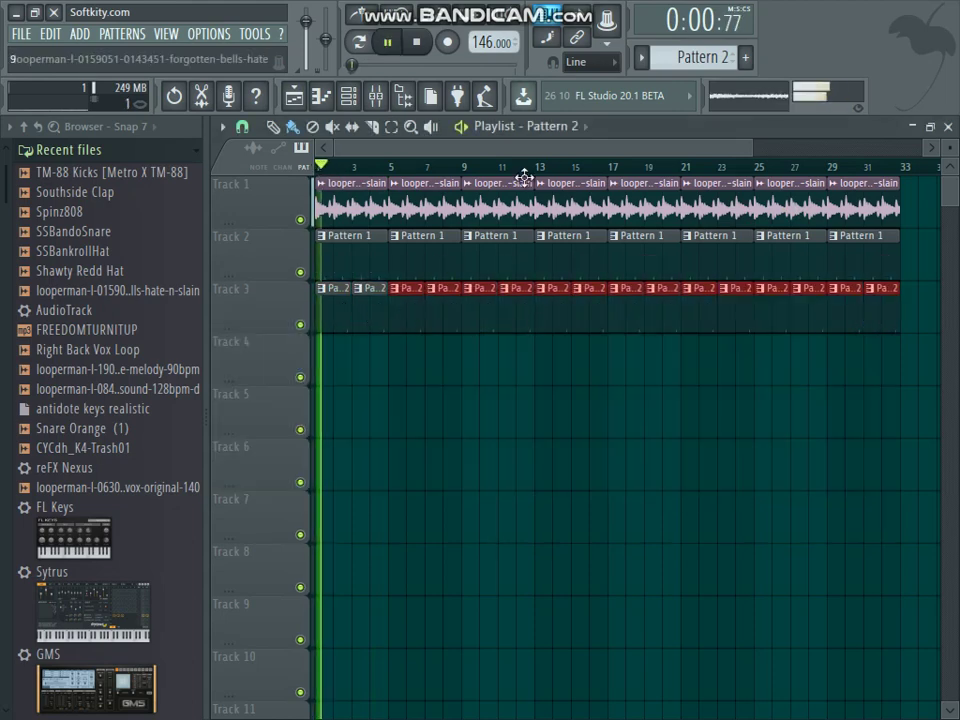
- Switch to Pattern 3, place it at bar 1 of Track 4 and open its channel rack
scroll(707, 50, "up", 1)
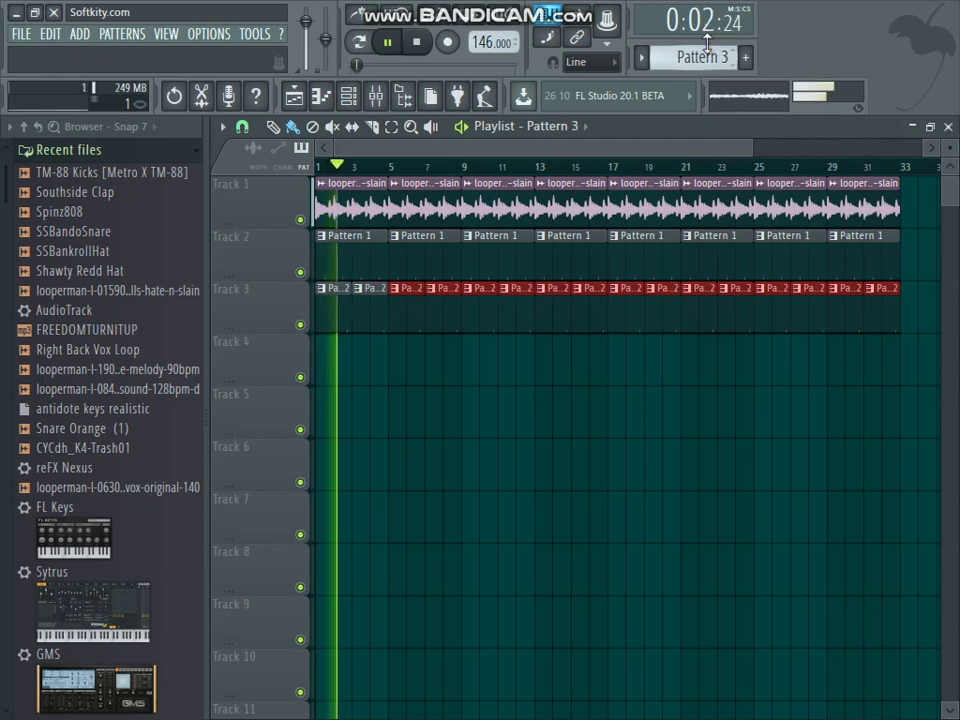
left_click(321, 375)
left_click(321, 375)
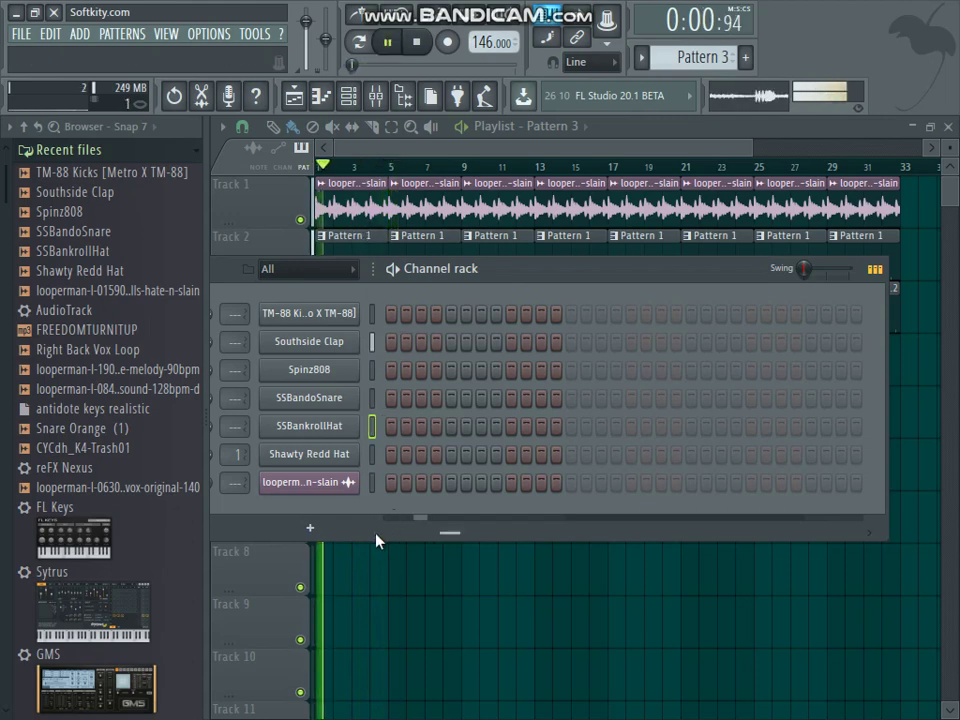
- Add SSBandoSnare hits on step 15 of bar 1 and step 7 of bar 2 in Pattern 3, and stop playback
scroll(375, 538, "left", 3)
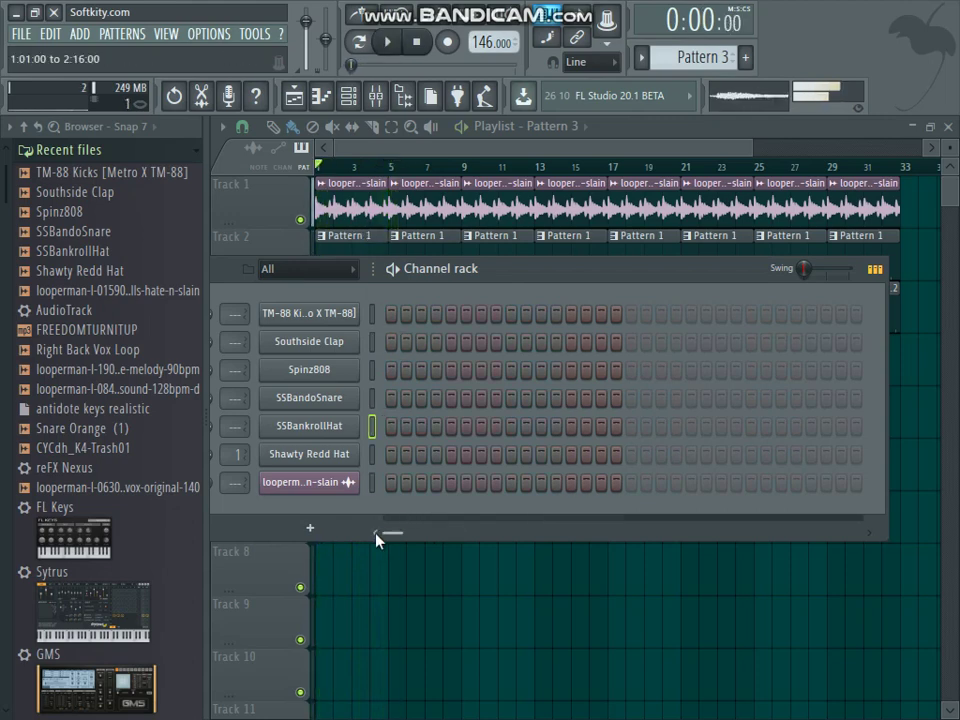
left_click(601, 398)
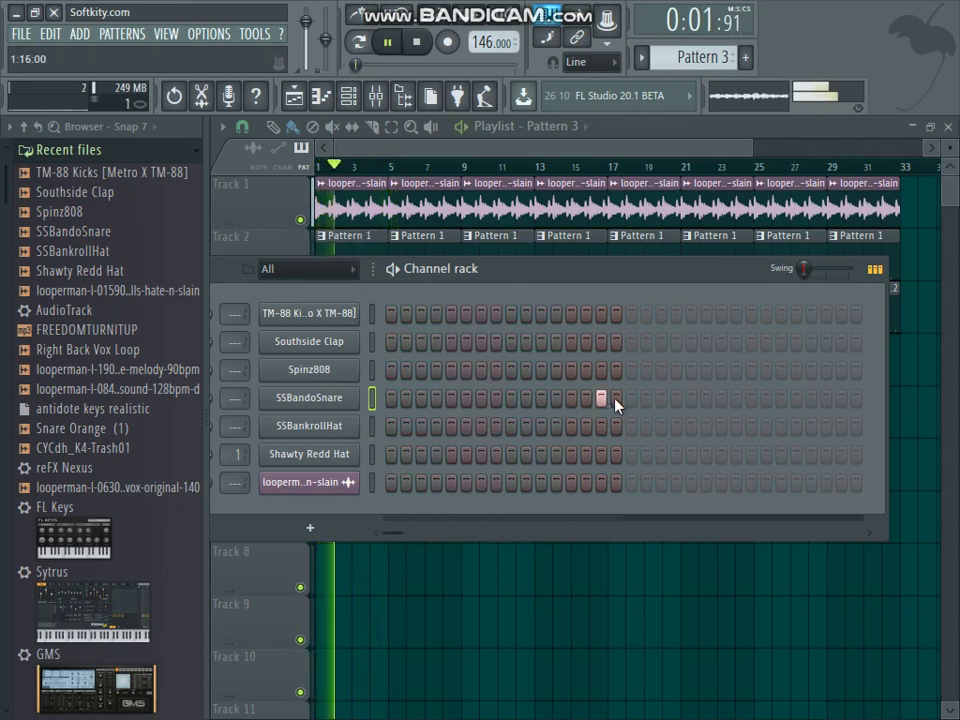
left_click(721, 400)
key("space")
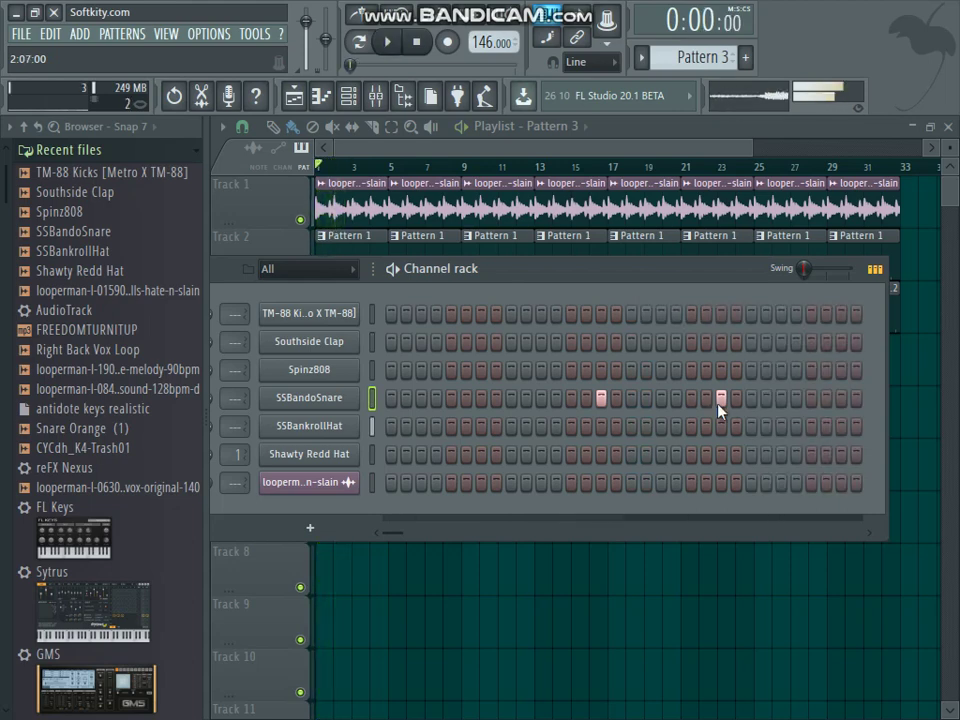
- Set the SSBandoSnare channel's root note to F5, close its settings and restart playback
left_click(328, 405)
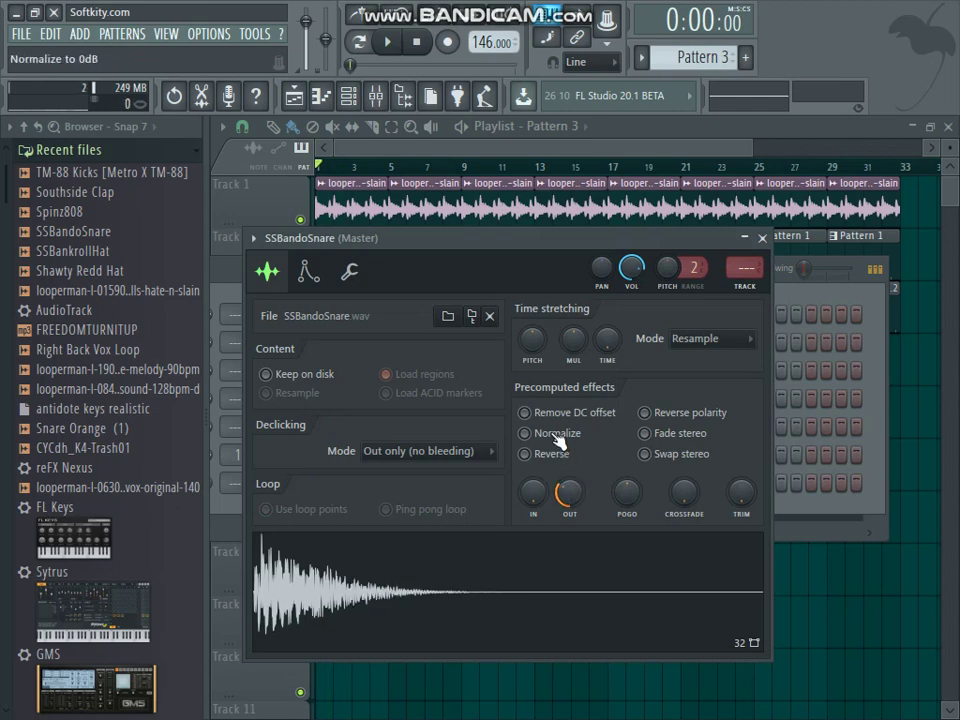
left_click(349, 272)
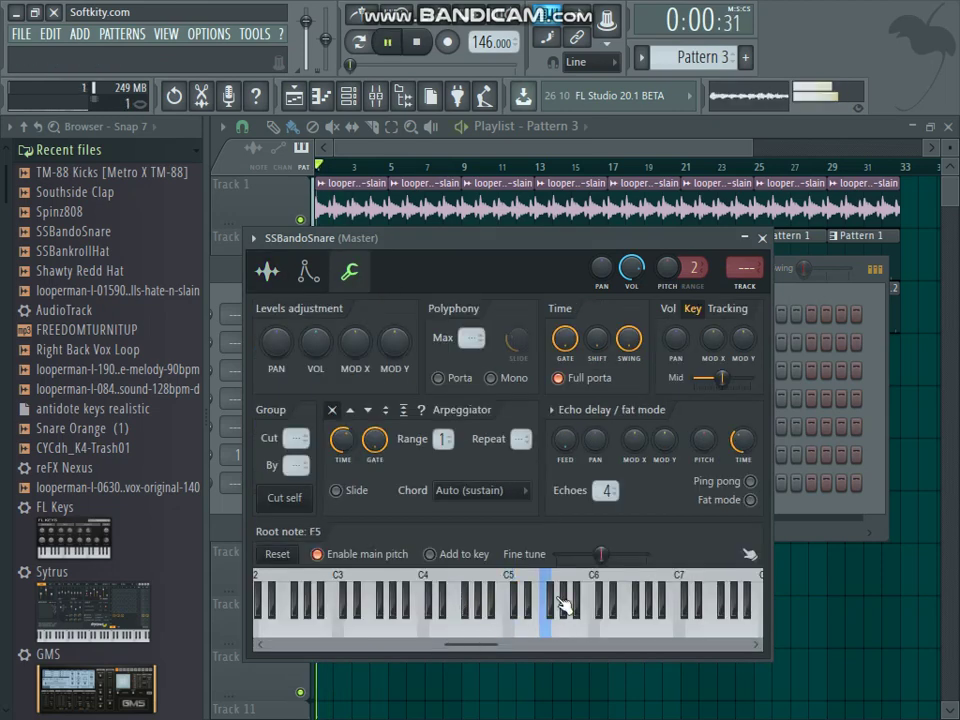
key("space")
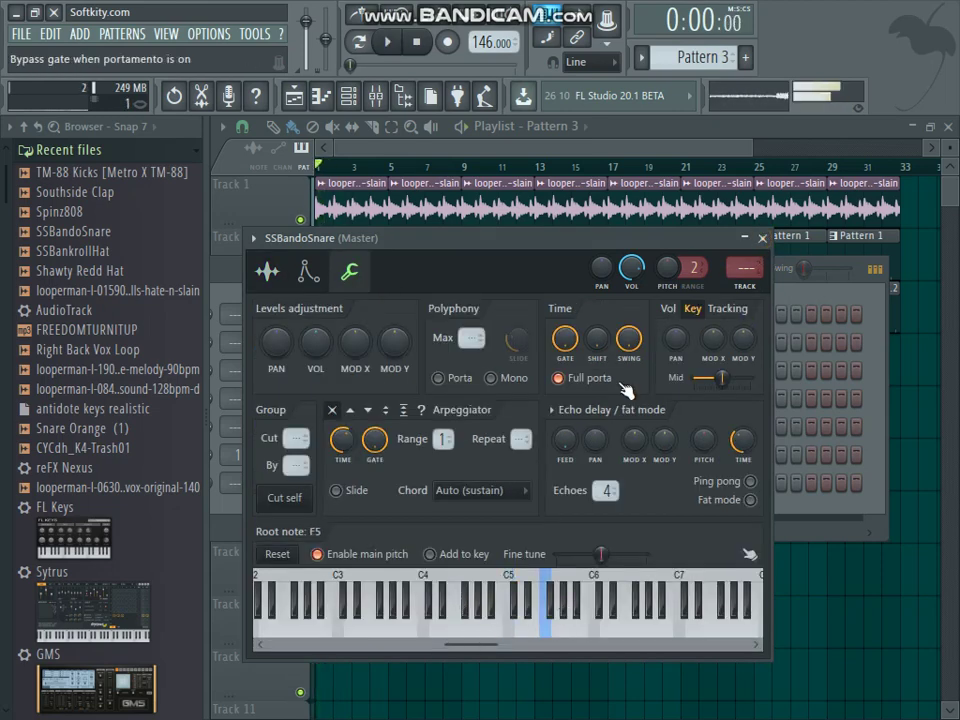
left_click(763, 239)
key("space")
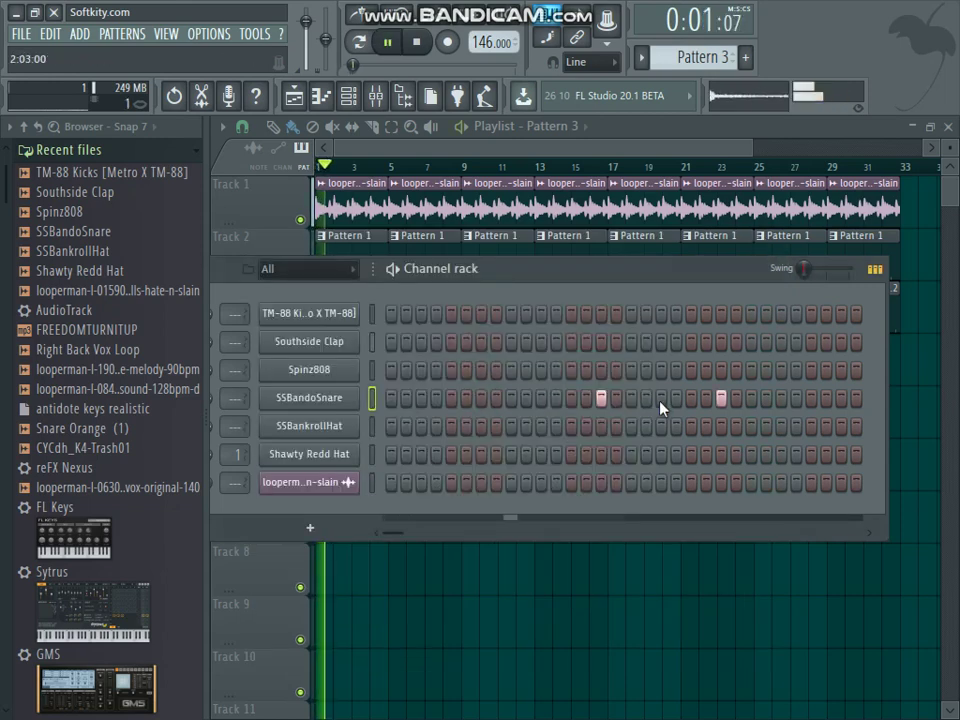
- Add two more SSBandoSnare hits four steps apart in the second half of Pattern 3
left_click(869, 532)
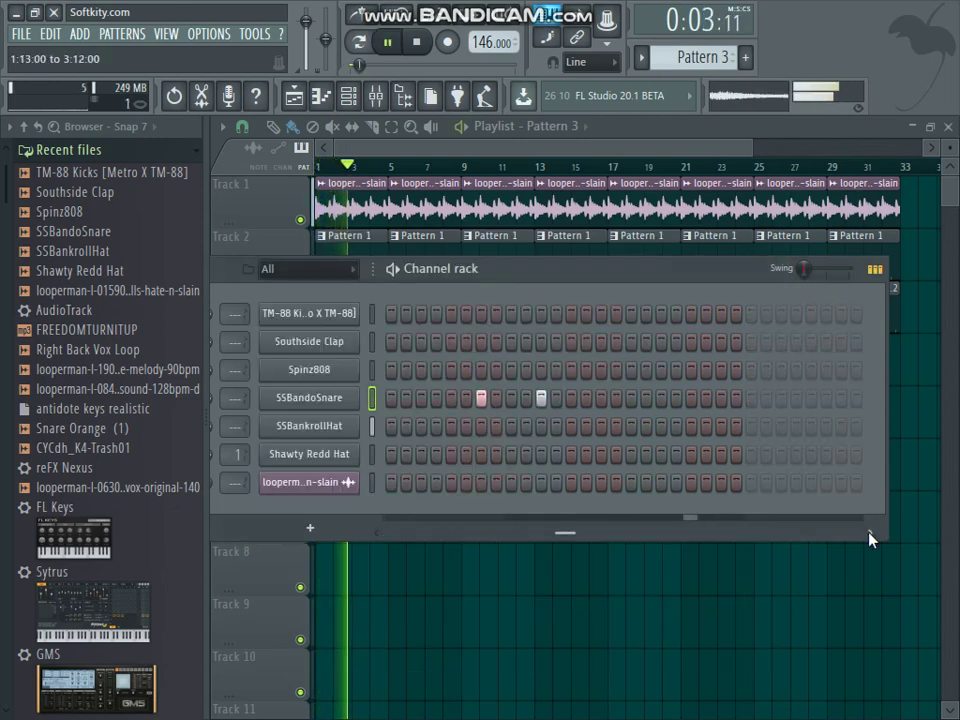
left_click(869, 532)
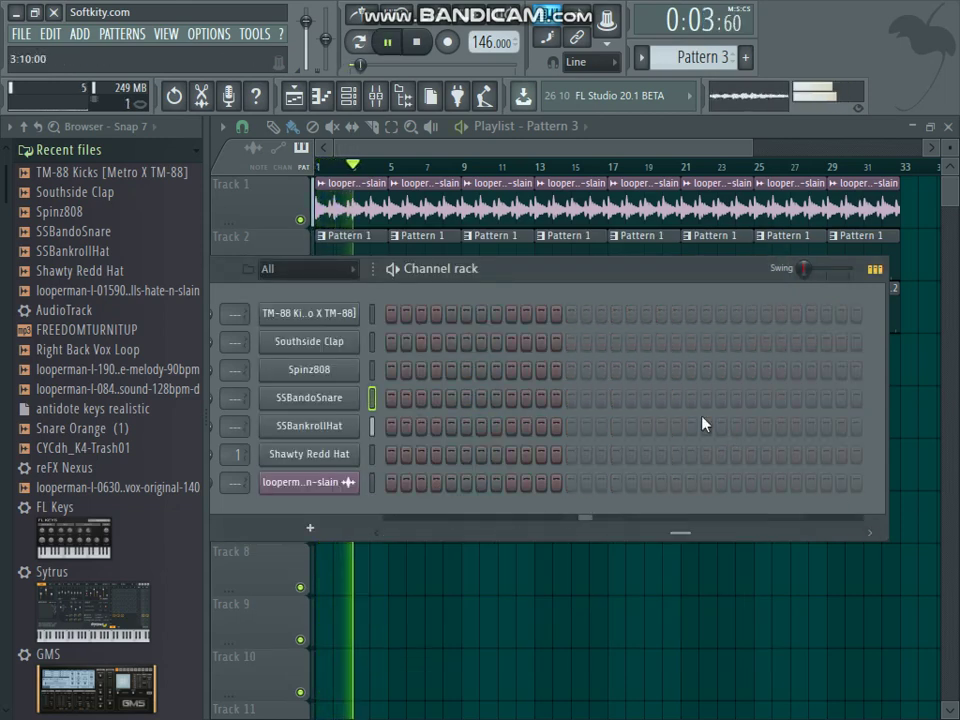
left_click(781, 398)
left_click(841, 398)
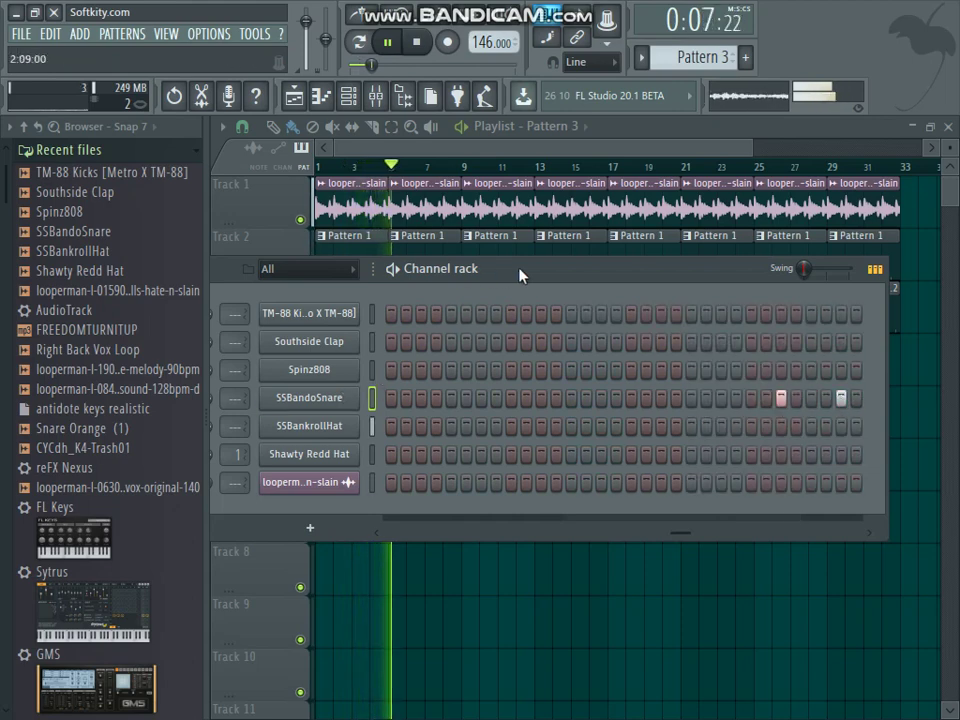
- Fill Track 4 with back-to-back Pattern 3 clips up to the end of the audio loop
left_click_drag(519, 276, 572, 277)
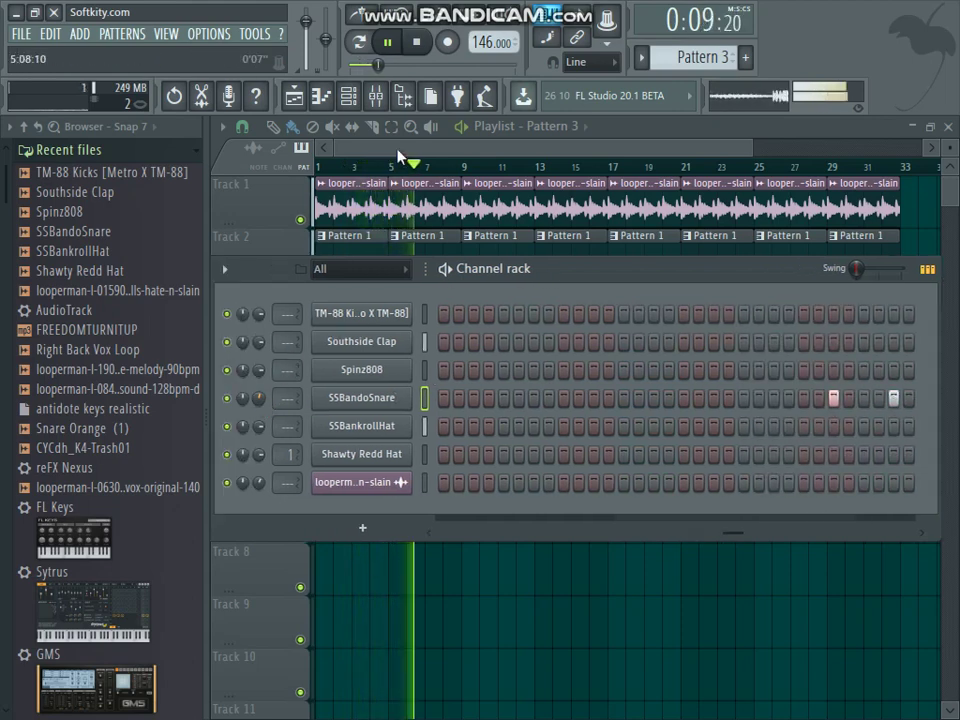
left_click(354, 340)
mouse_move(396, 368)
left_mouse_down()
mouse_move(752, 373)
mouse_move(876, 362)
left_mouse_up()
- Switch to the empty Pattern 4, select the TM-88 Kicks channel in the channel rack and stop playback
left_click_drag(735, 57, 716, 42)
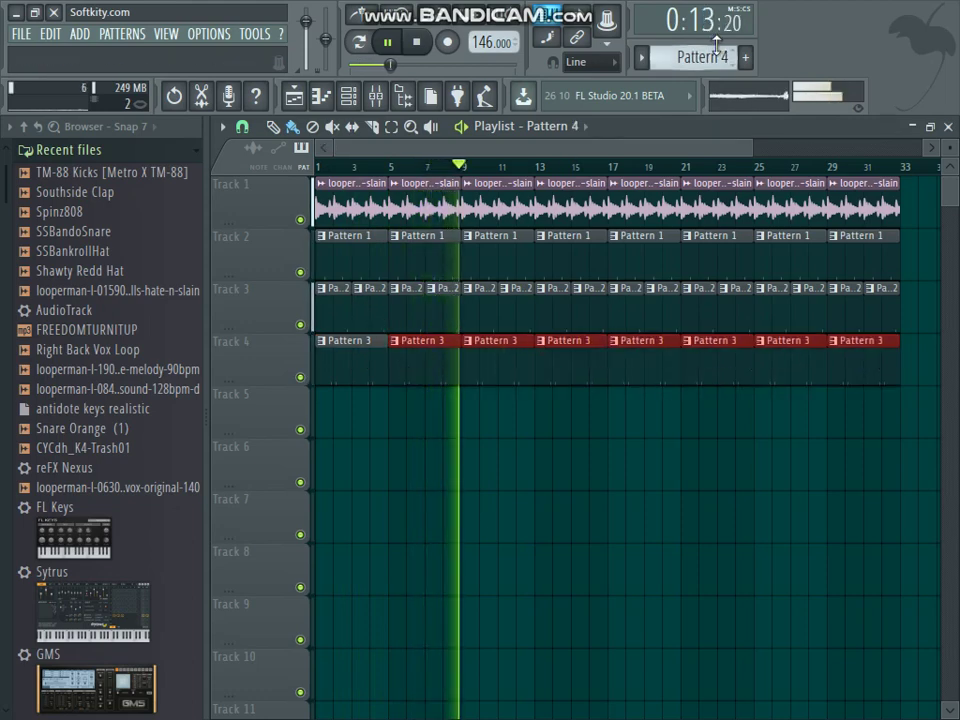
left_click(349, 96)
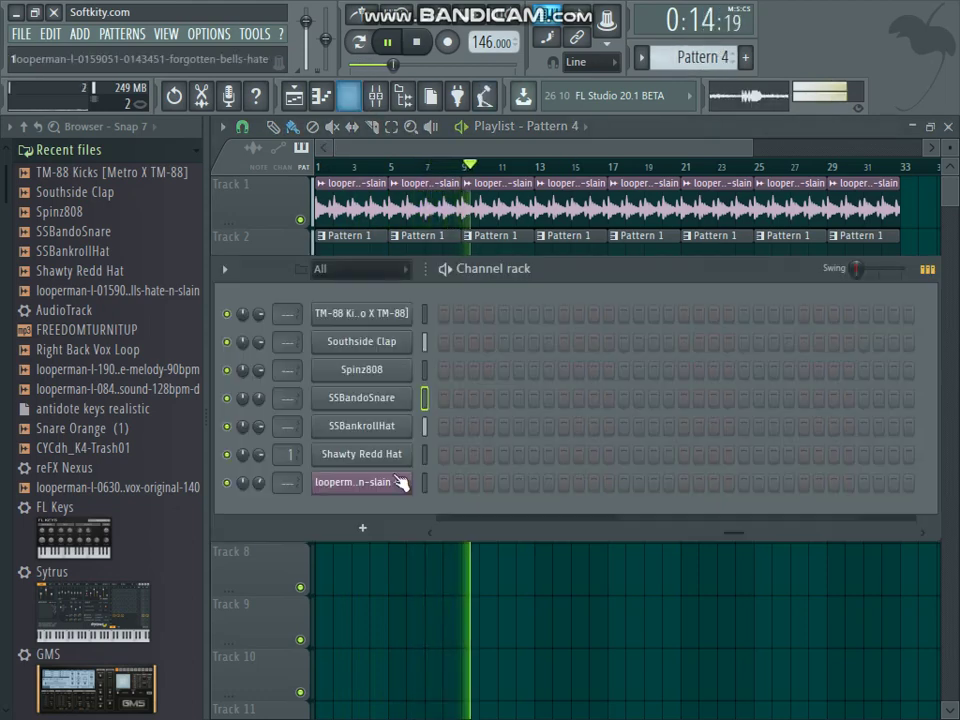
left_click(423, 314)
key("space")
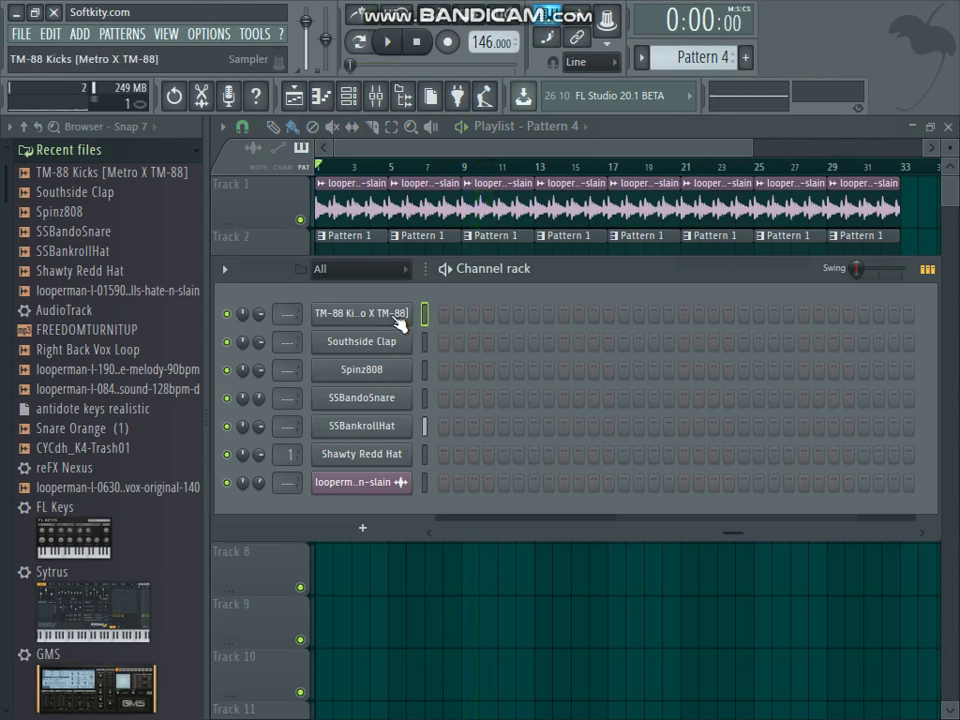
- Enable Cut itself for the TM-88 Kicks and Spinz808 channels
right_click(400, 318)
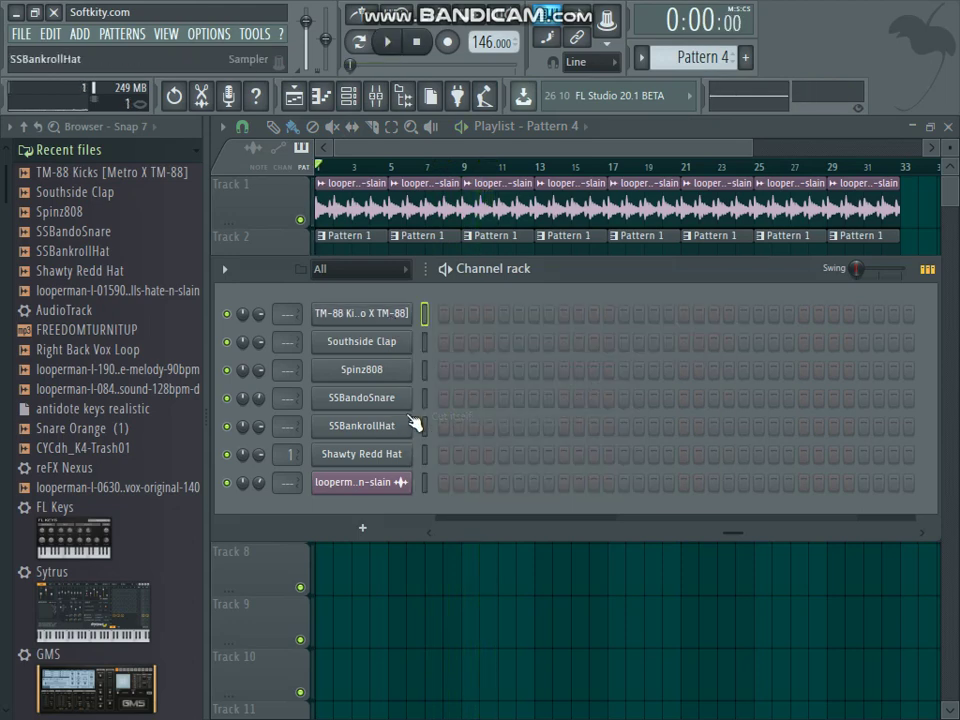
left_click(424, 371)
right_click(393, 372)
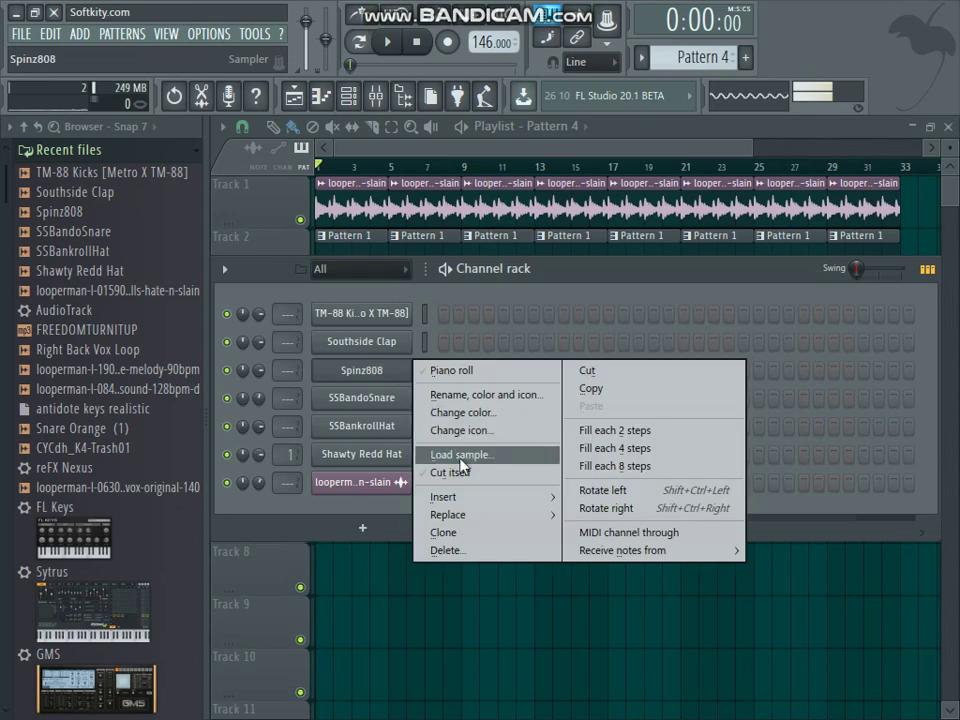
key("Escape")
right_click(393, 375)
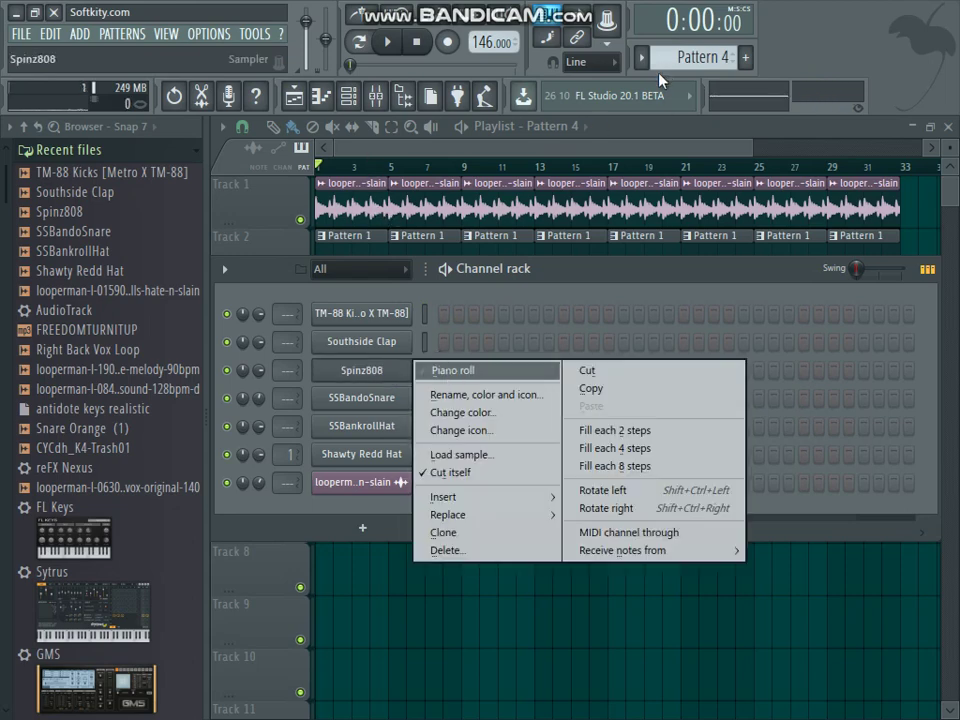
key("Escape")
- Place Pattern 4 at bar 1 of Track 5 and return to the channel rack
key("F6")
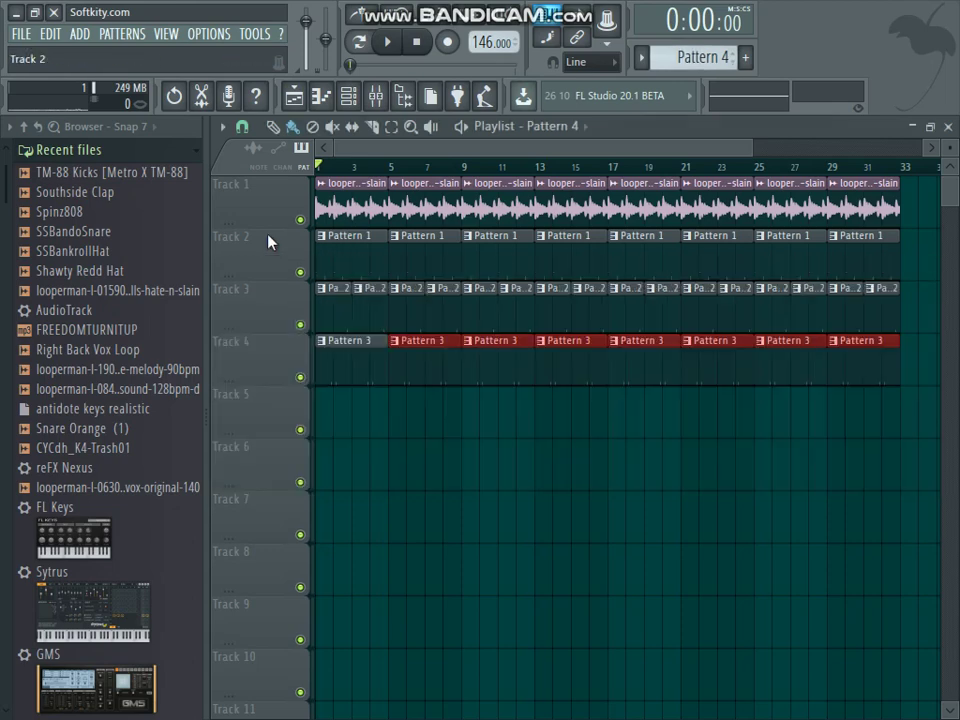
left_click(320, 418)
key("F6")
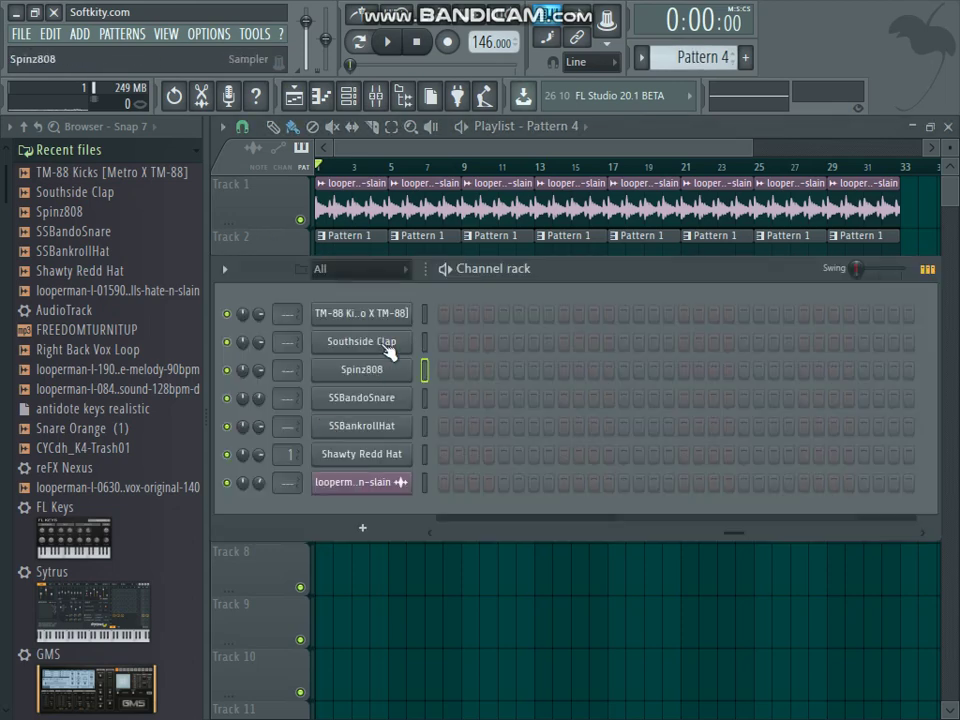
right_click(405, 313)
left_click(440, 317)
left_click(285, 400)
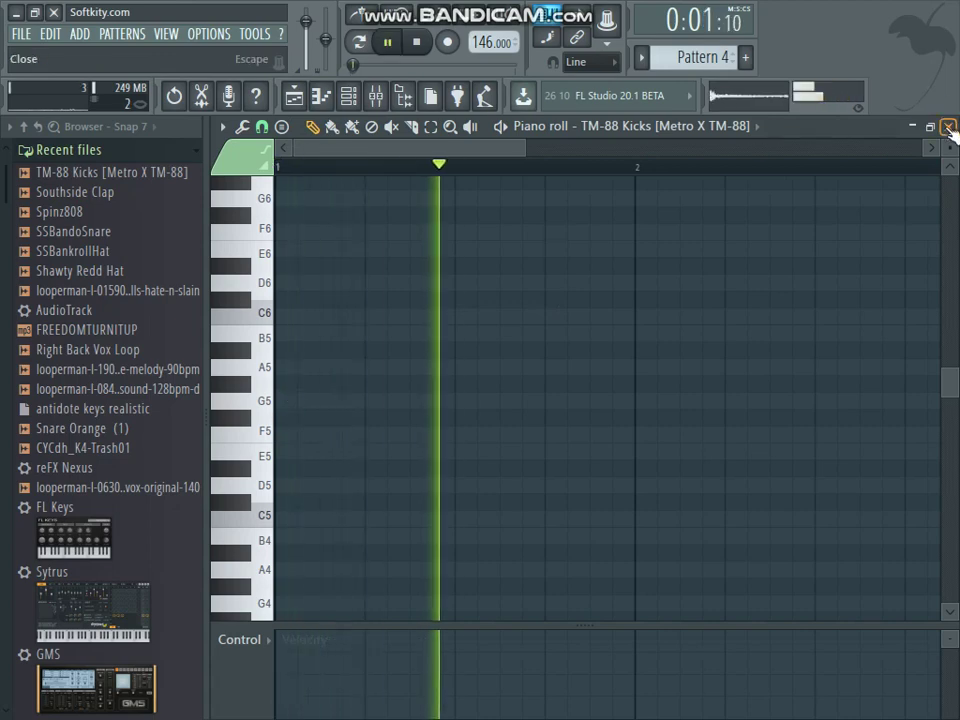
left_click(948, 127)
- Open the Spinz808 piano roll and audition D5 and F6 at the start of bar 1, deleting each test note
right_click(405, 366)
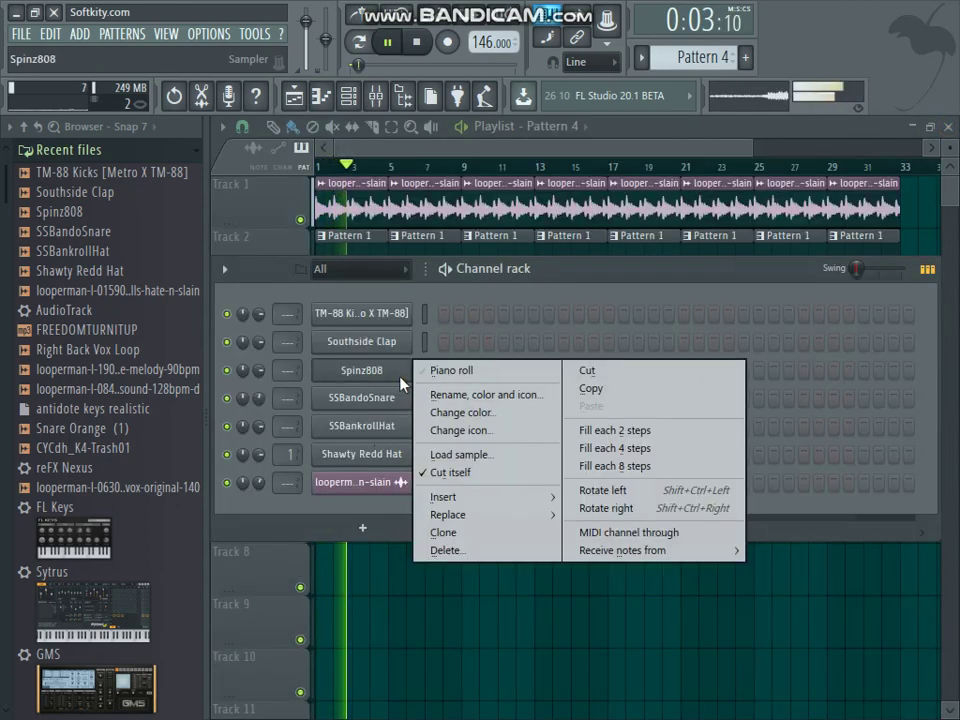
left_click(440, 369)
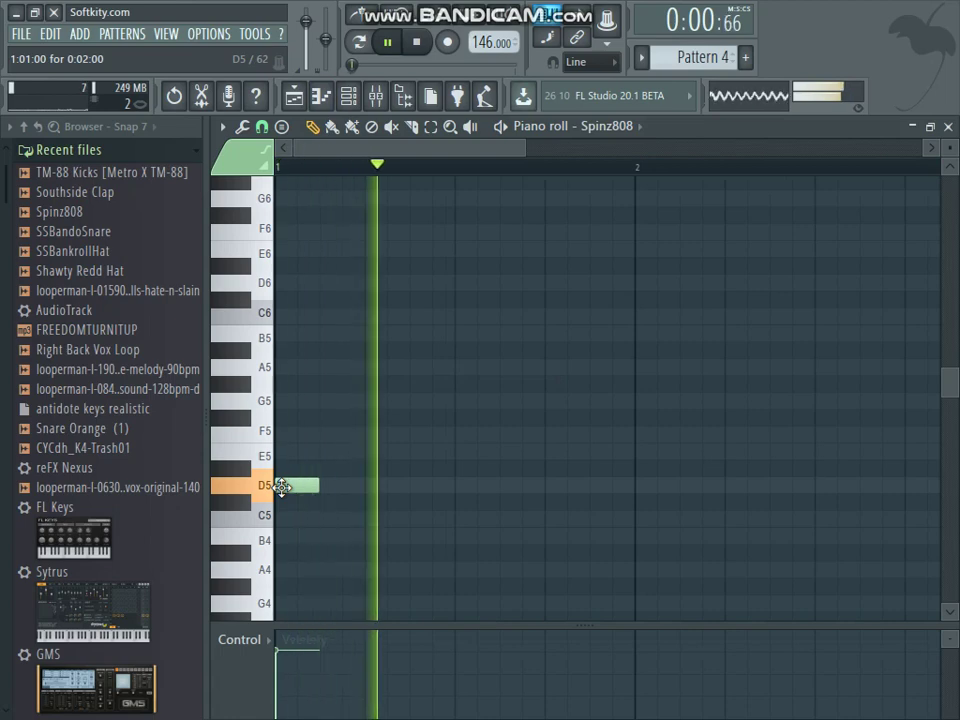
right_click(310, 490)
key("space")
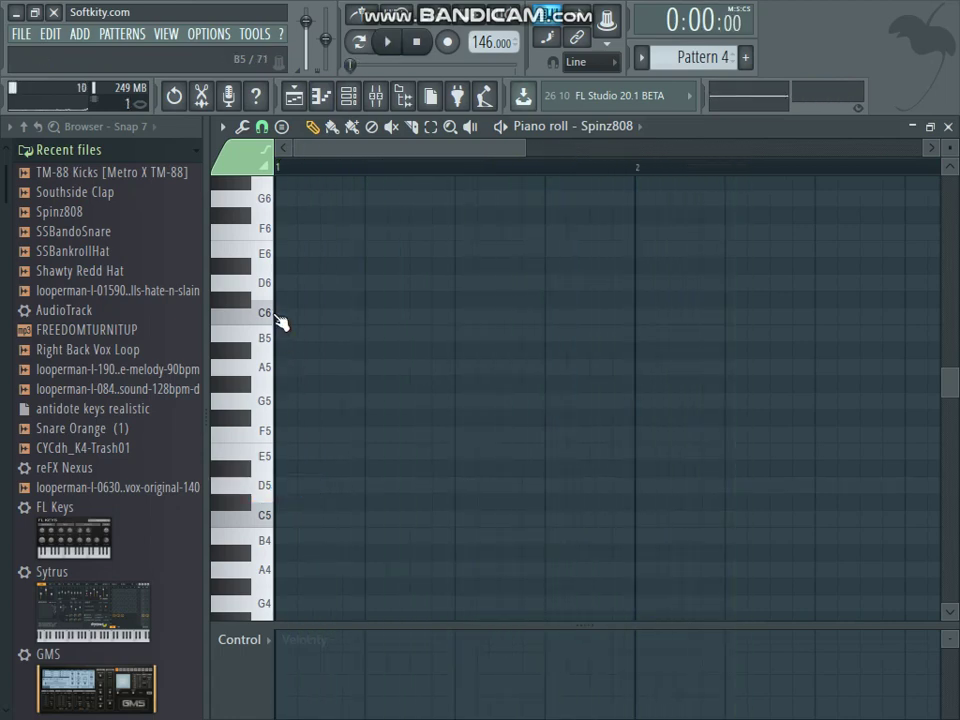
left_click(283, 233)
key("space")
right_click(281, 236)
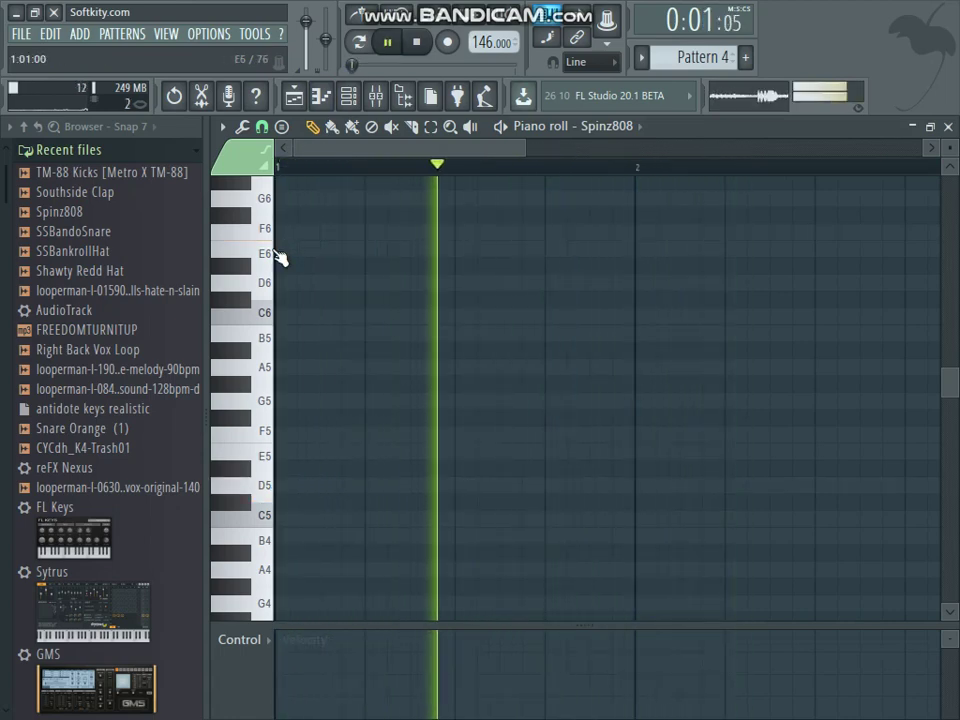
- Try other pitches for the opening 808 note against the loop, including E6 and E5, deleting each test note
left_click(268, 255)
left_click_drag(264, 260, 268, 287)
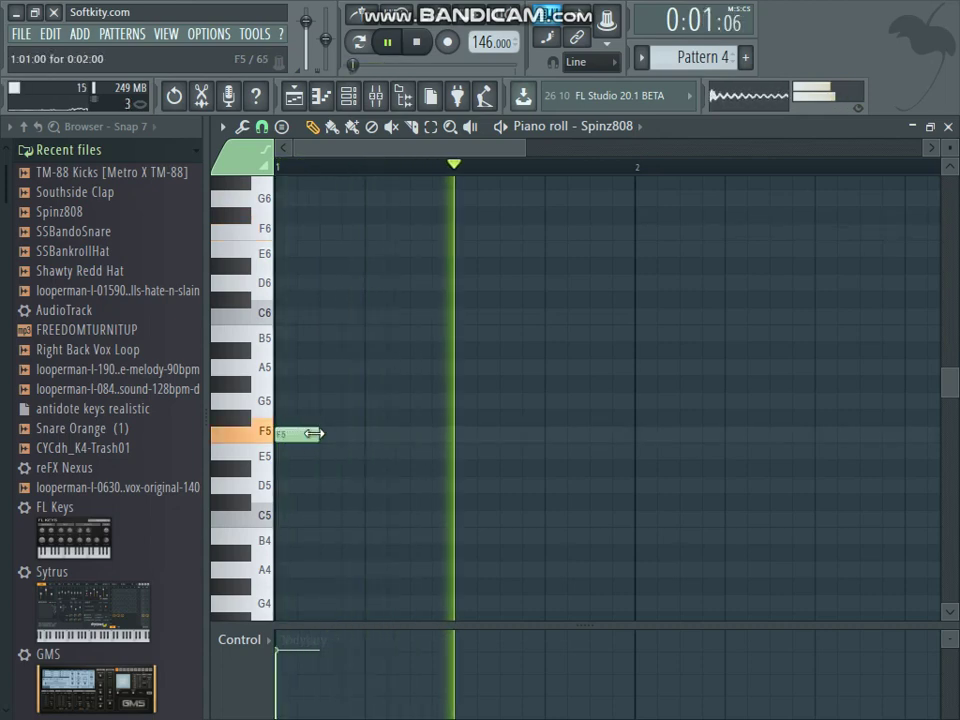
key("space")
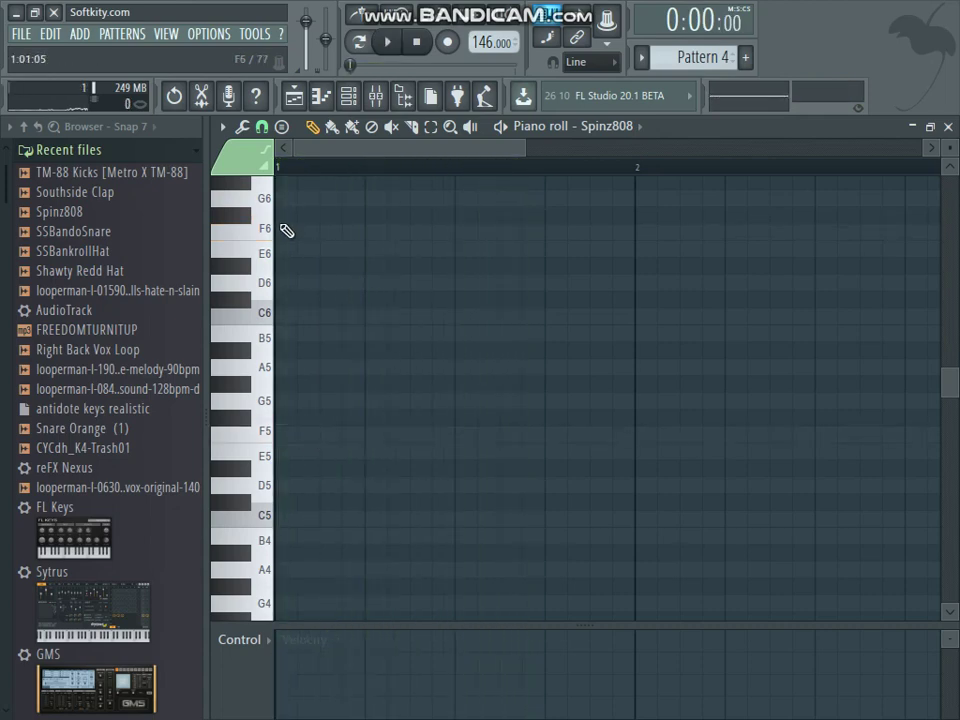
right_click(282, 216)
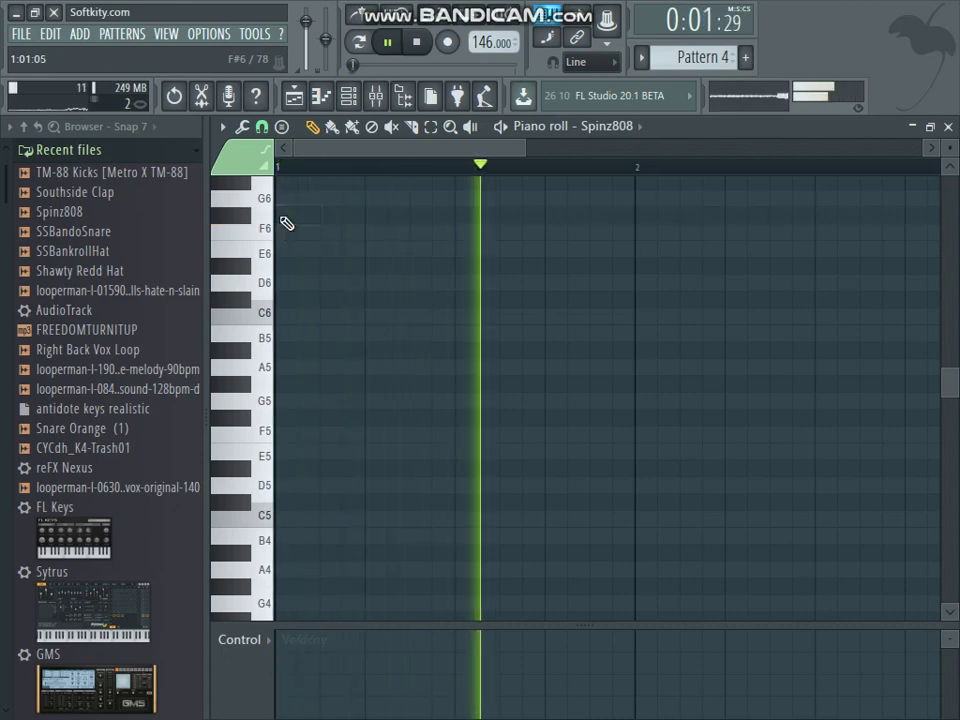
left_click(281, 248)
right_click(284, 250)
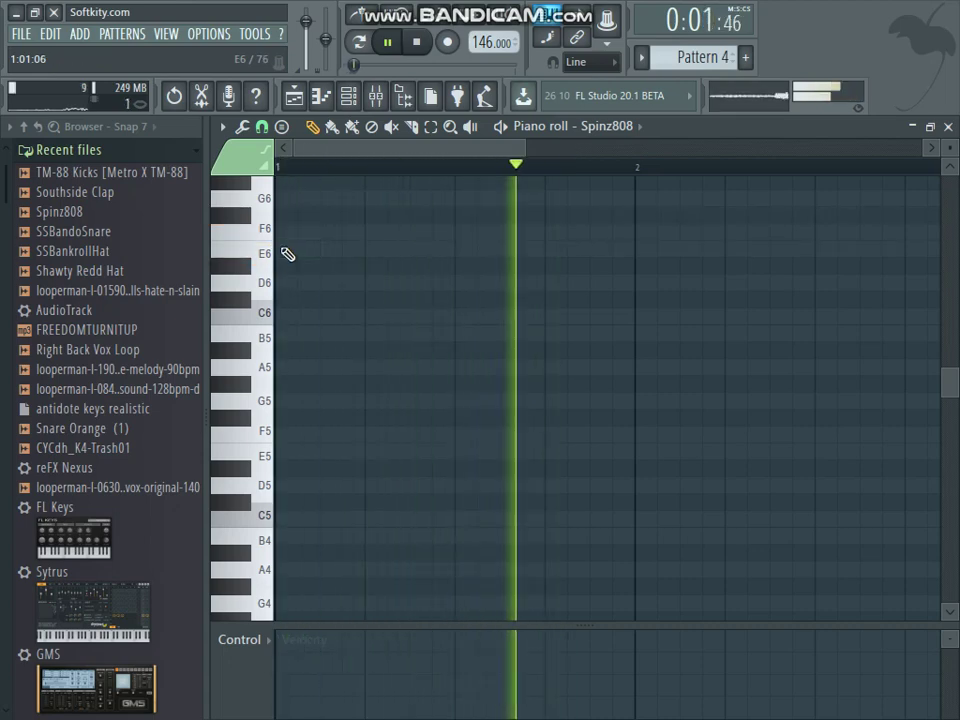
key("space")
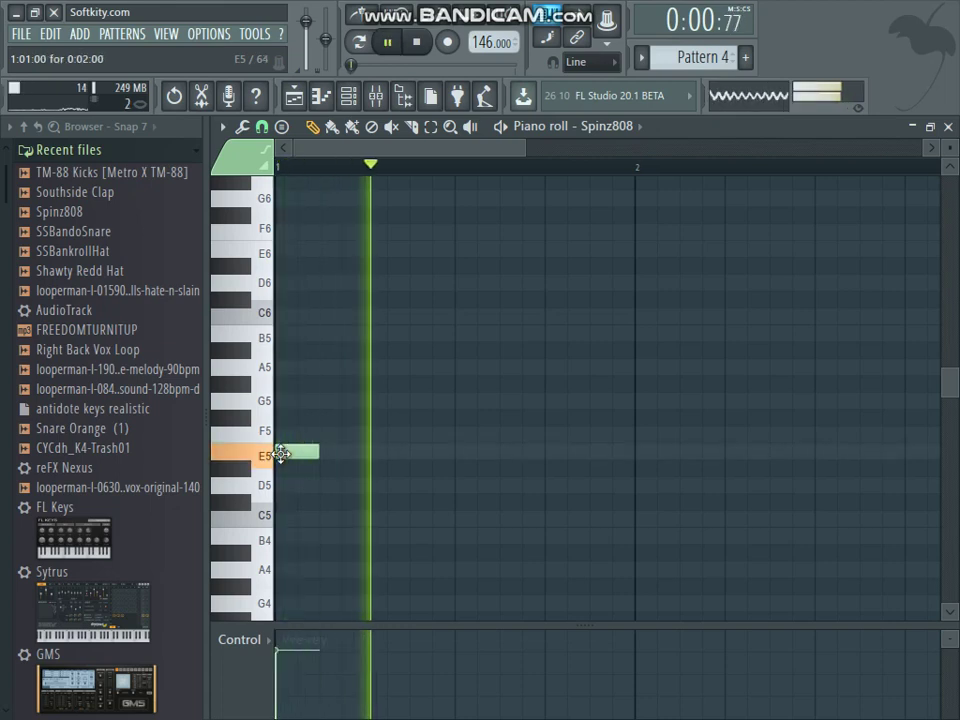
right_click(284, 455)
- Place a two-step 808 note at the start of bar 1, check it in playback and set its pitch to D5
left_click(280, 434)
key("space")
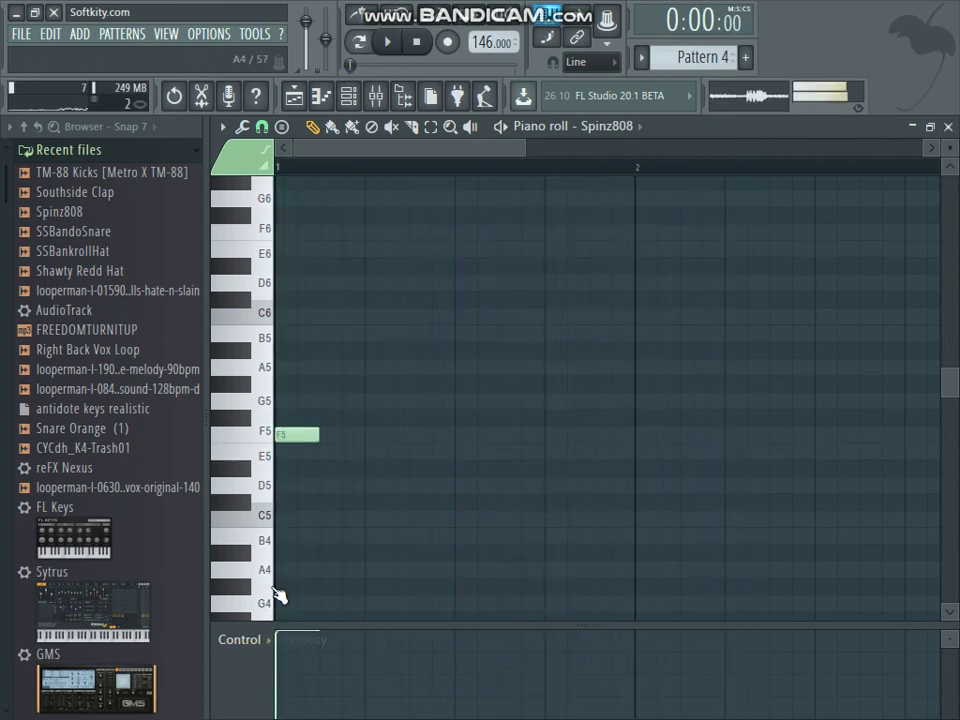
key("space")
left_click_drag(313, 435, 294, 492)
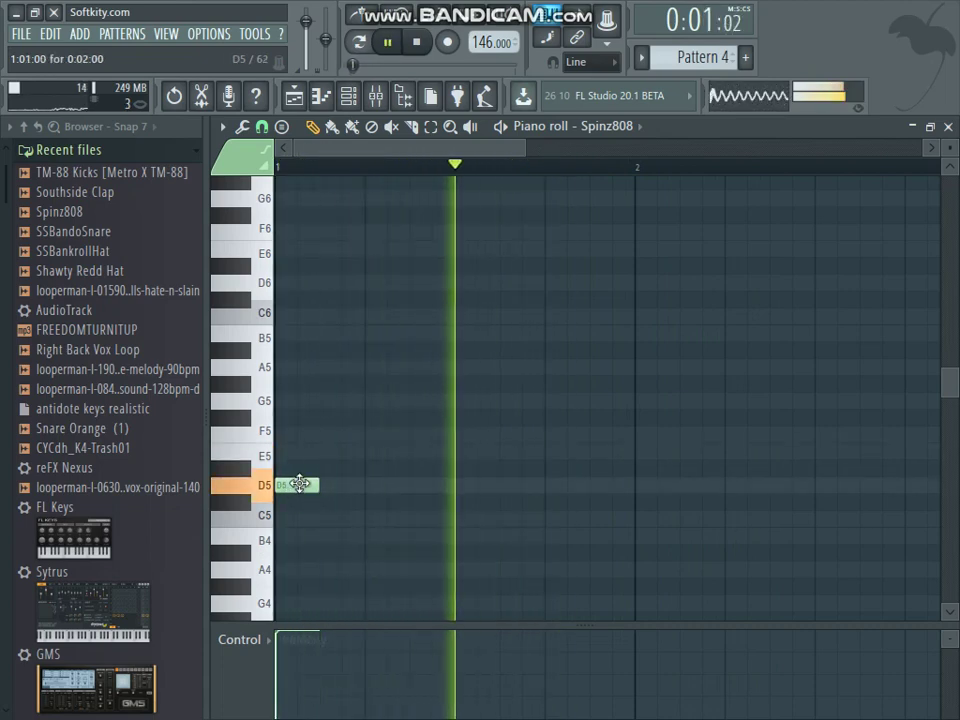
- Add D5 808 notes on steps 5 and 9 of bar 2 and play the pattern back
left_click(823, 488)
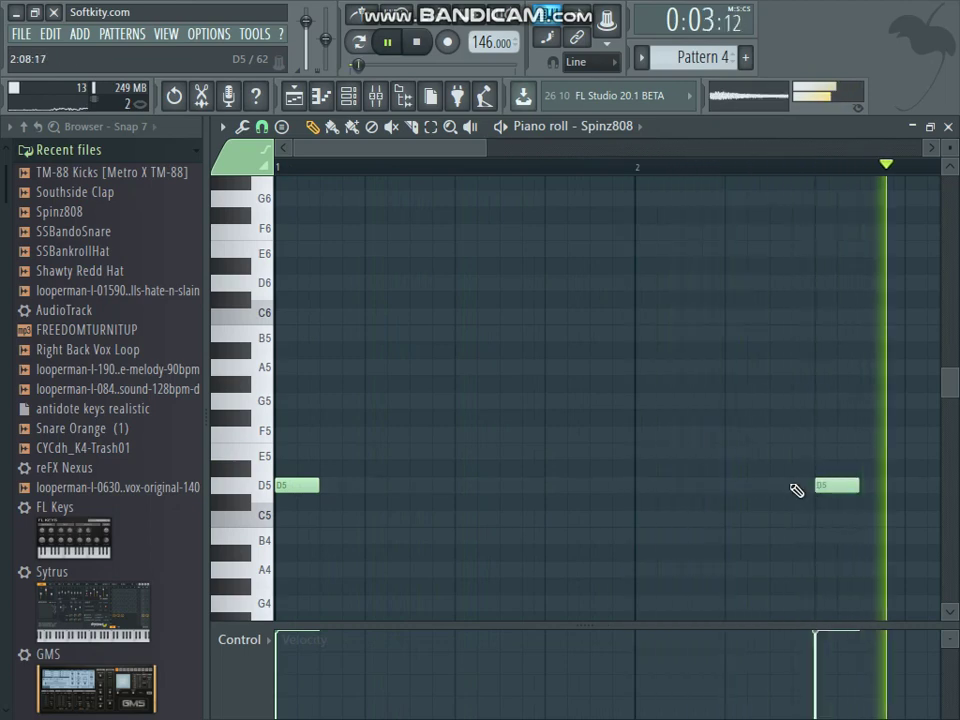
left_click(716, 472)
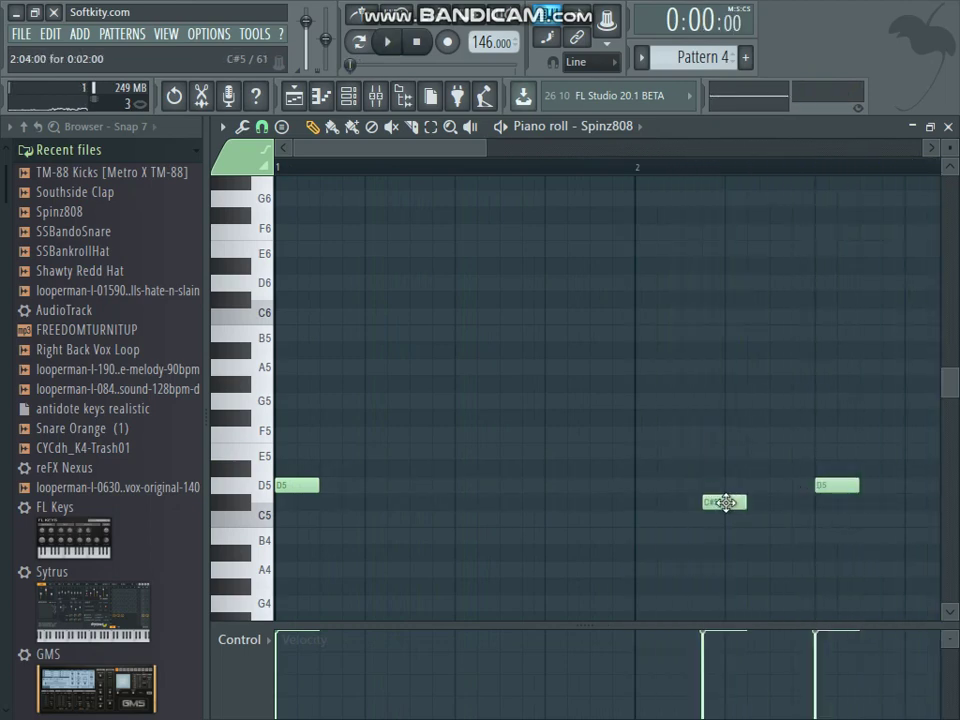
left_click_drag(725, 502, 747, 484)
key("space")
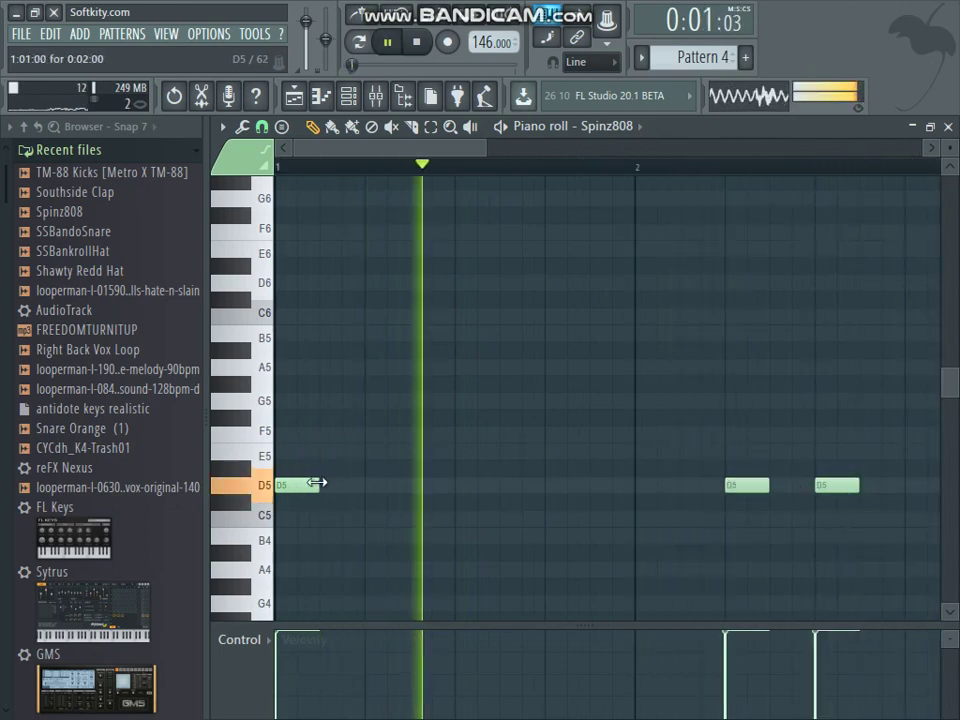
- Add D5 808 notes on step 1 of bar 3 and step 5 of bar 4
scroll(694, 506, "down", 4)
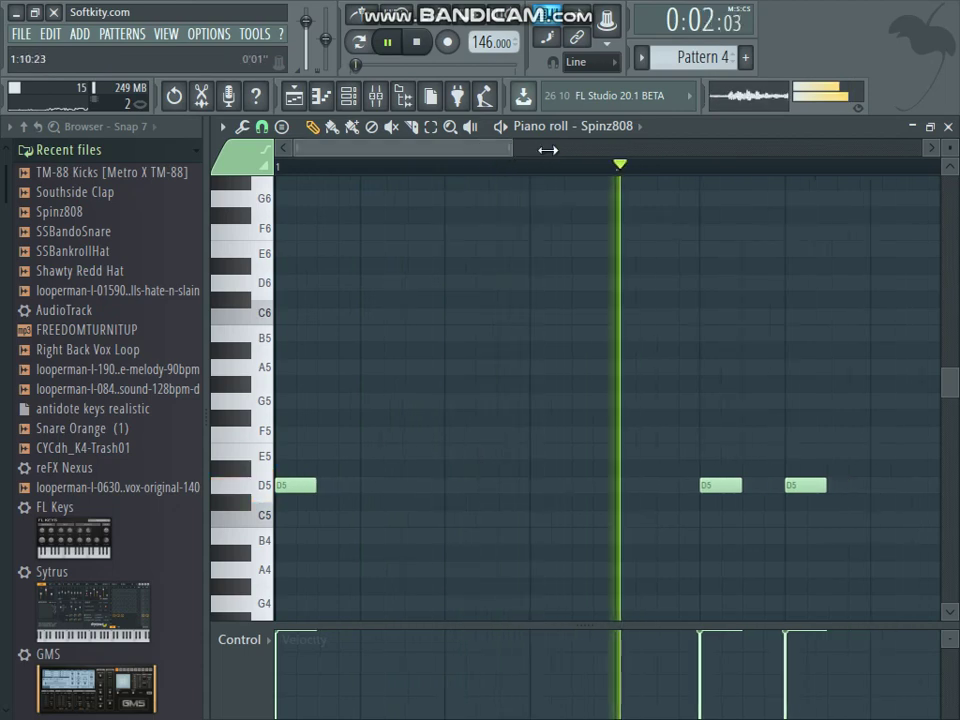
left_click(672, 490)
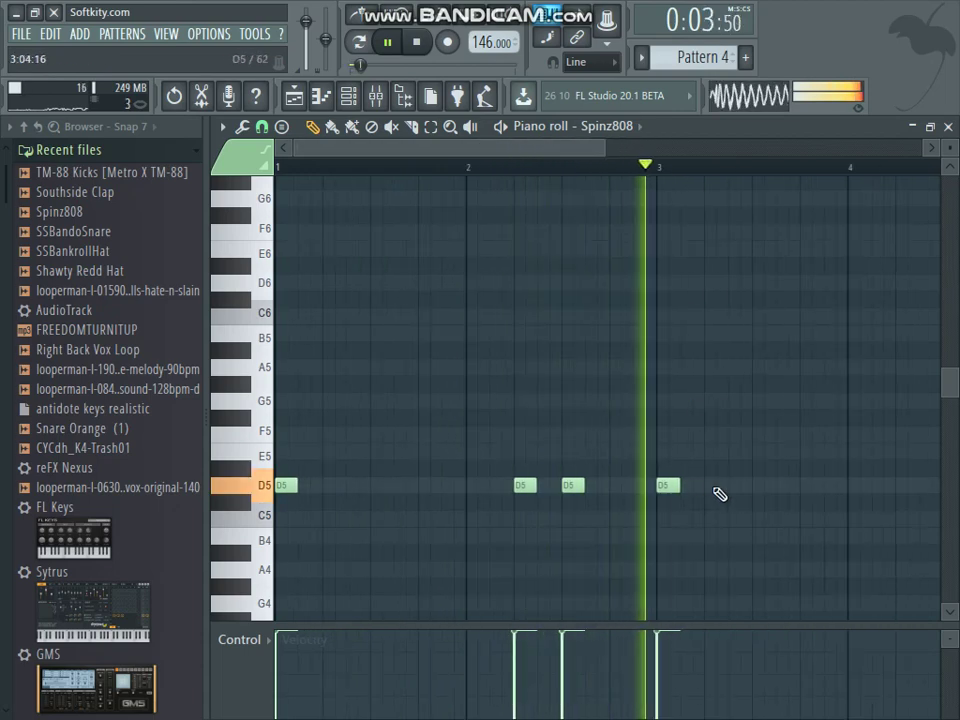
left_click(908, 487)
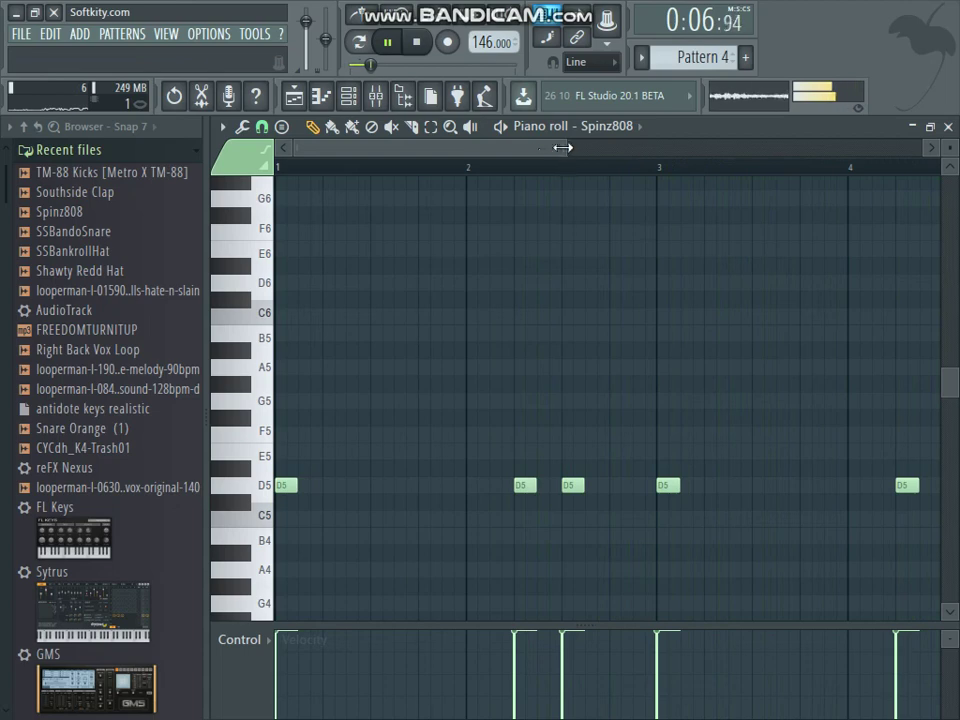
left_click_drag(563, 148, 745, 325)
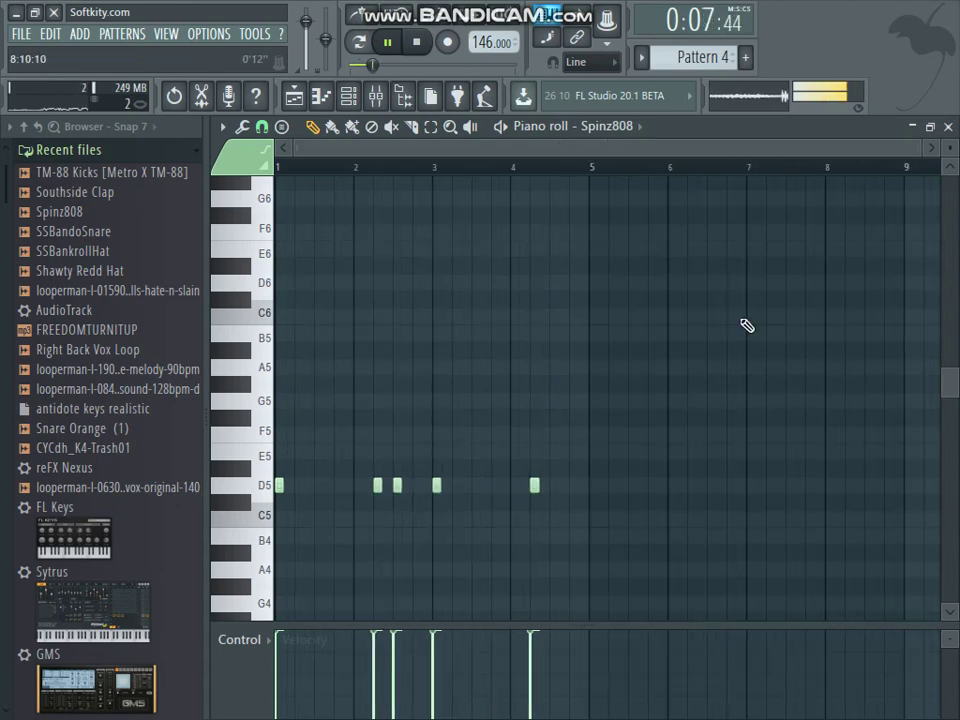
- Delete the 808 note in bar 4 and copy the remaining four D5 notes so the copy starts at bar 3
right_click(535, 486)
right_click(574, 486)
key("space")
key("ctrl+a")
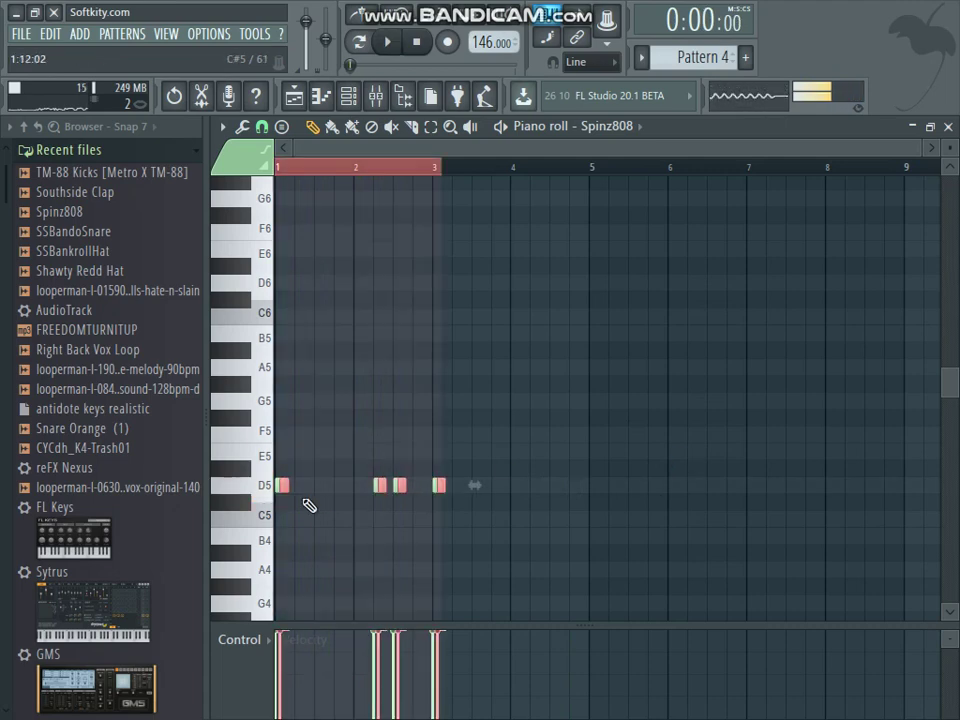
left_click_drag(275, 487, 462, 487, "shift")
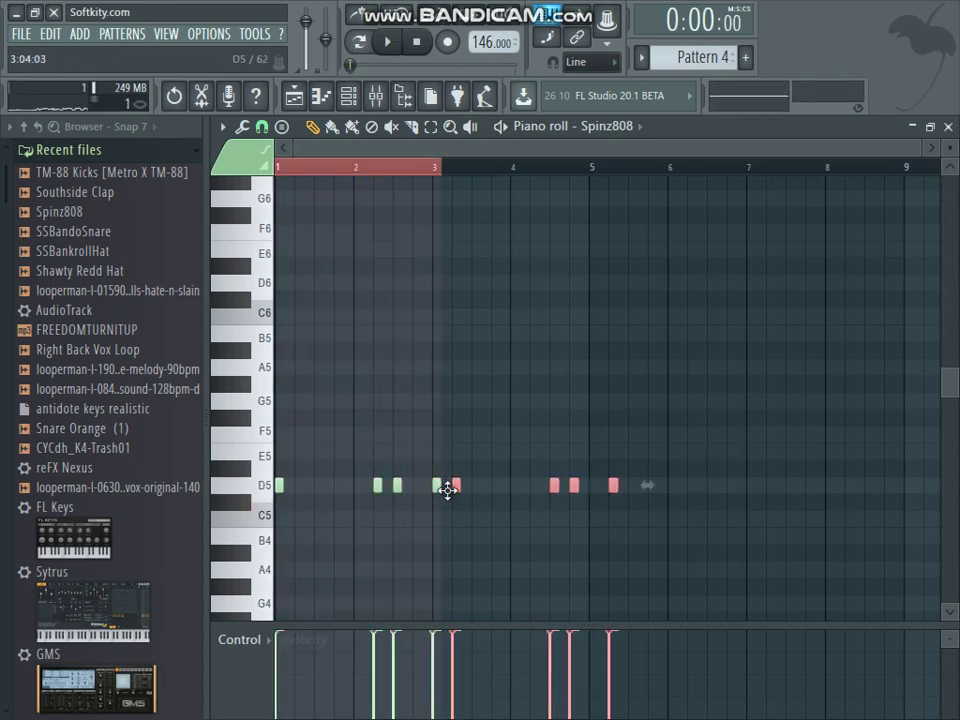
left_click_drag(453, 490, 437, 489)
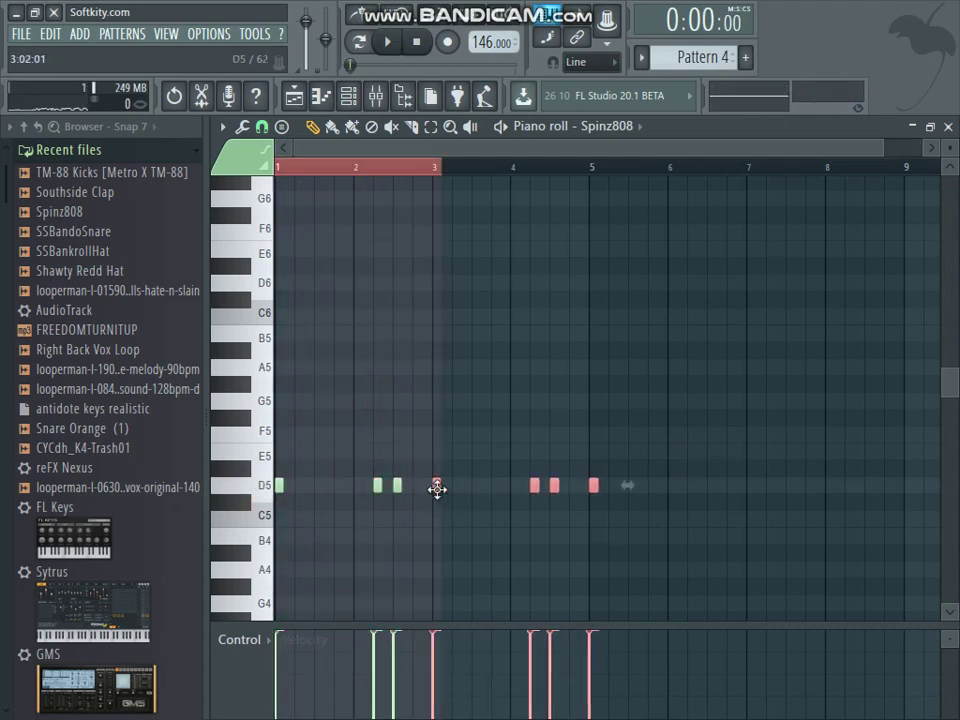
left_click(546, 170)
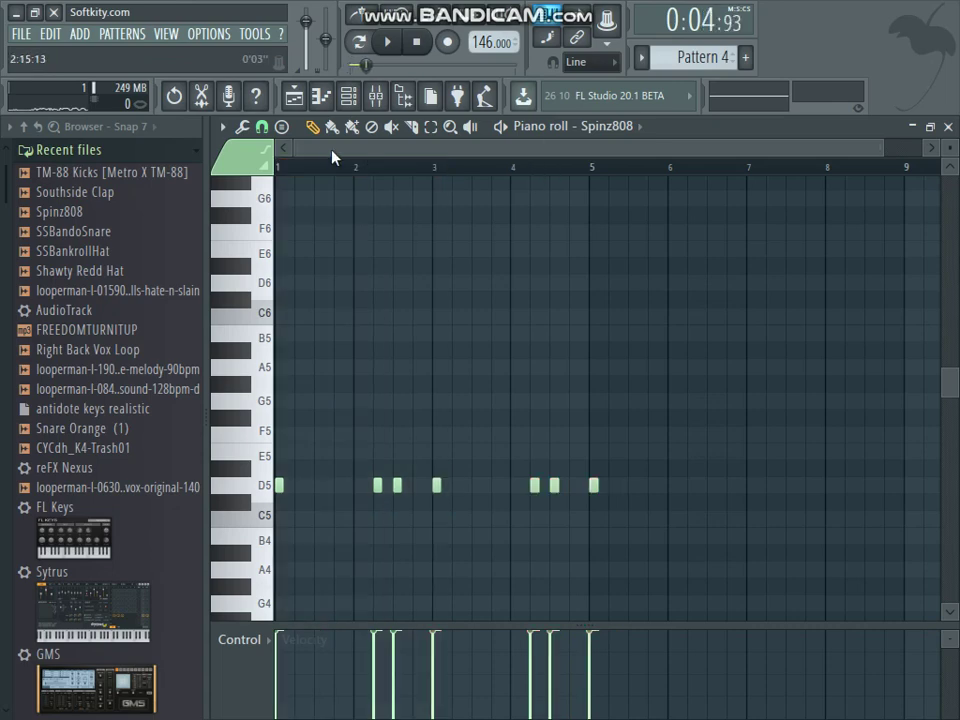
- Delete the bar 5 808 note, duplicate the four-bar phrase into bars 5–8 and add an A5 note on step 13 of bar 8
left_click_drag(295, 144, 424, 163)
key("space")
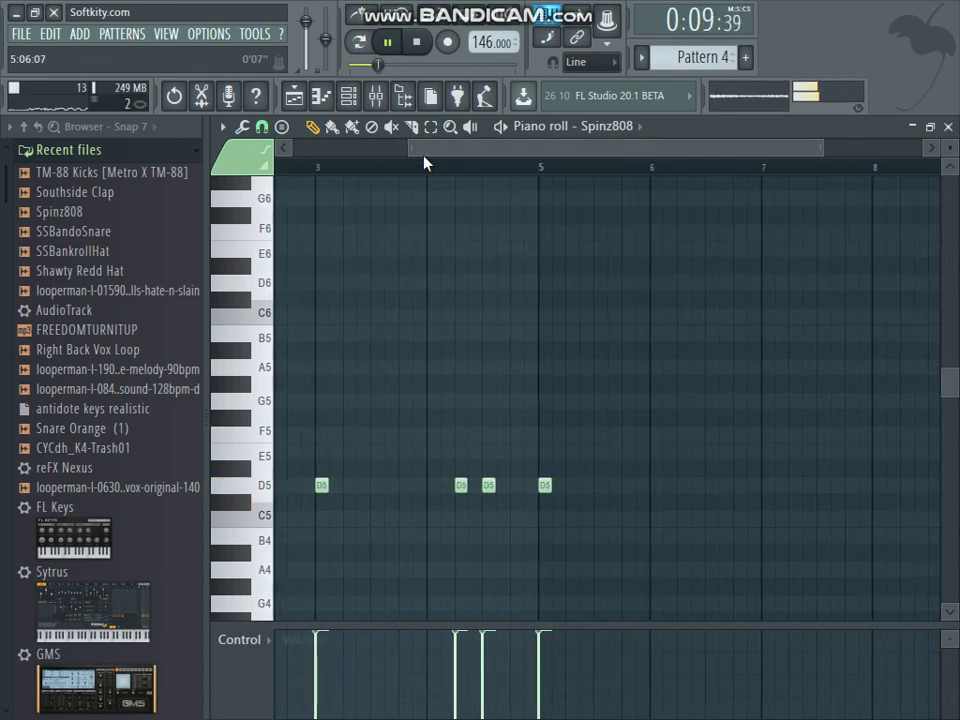
right_click(545, 490)
key("space")
key("ctrl+a")
key("ctrl+b")
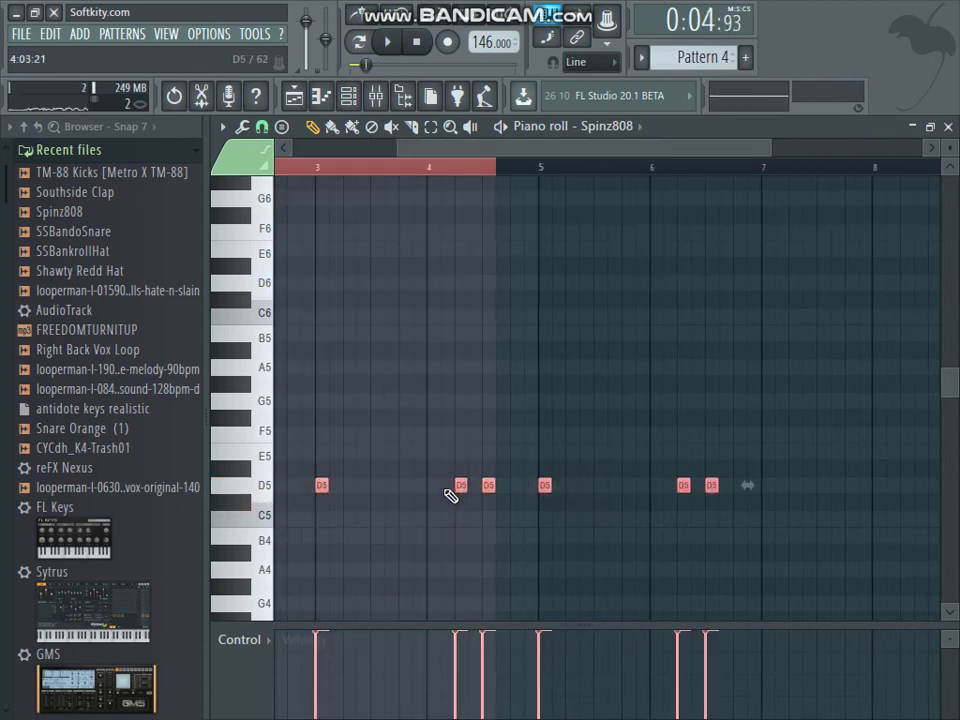
key("ctrl+b")
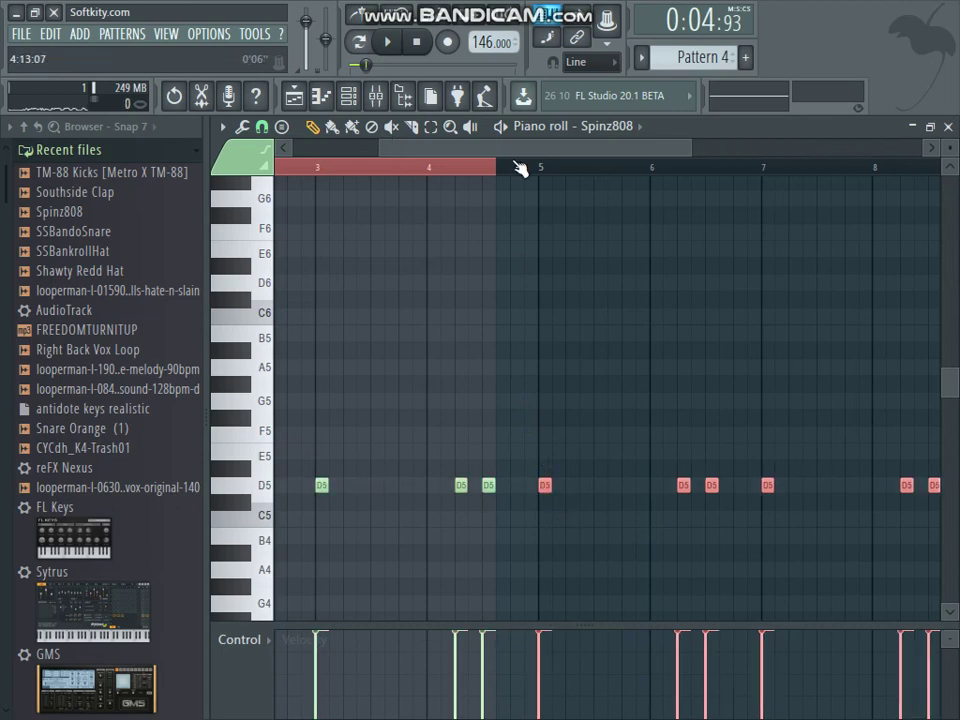
left_click_drag(520, 168, 705, 178)
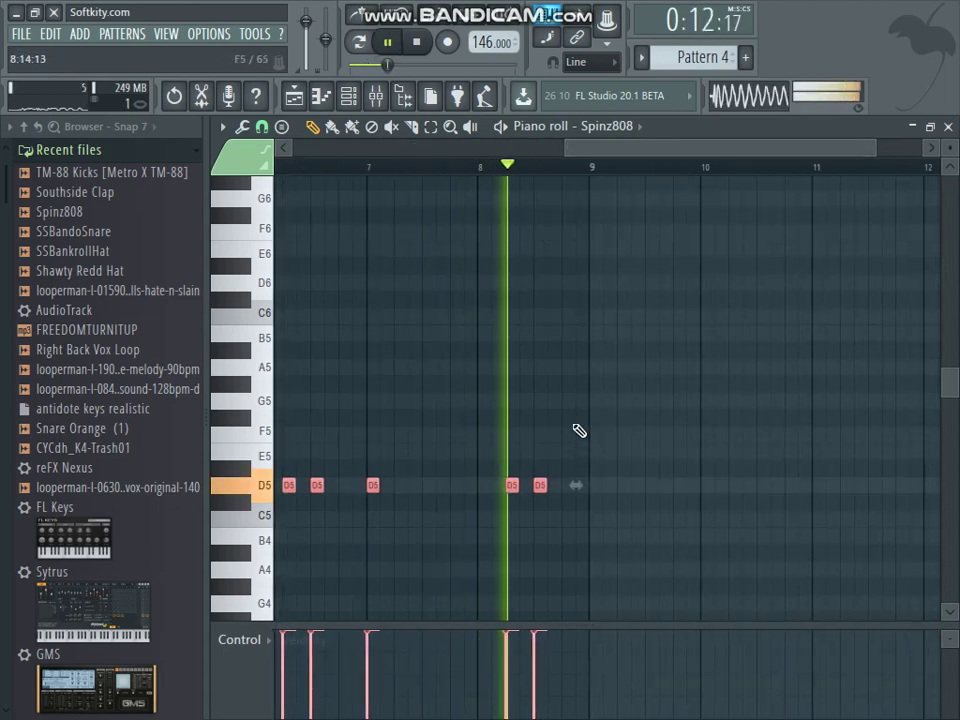
left_click(570, 368)
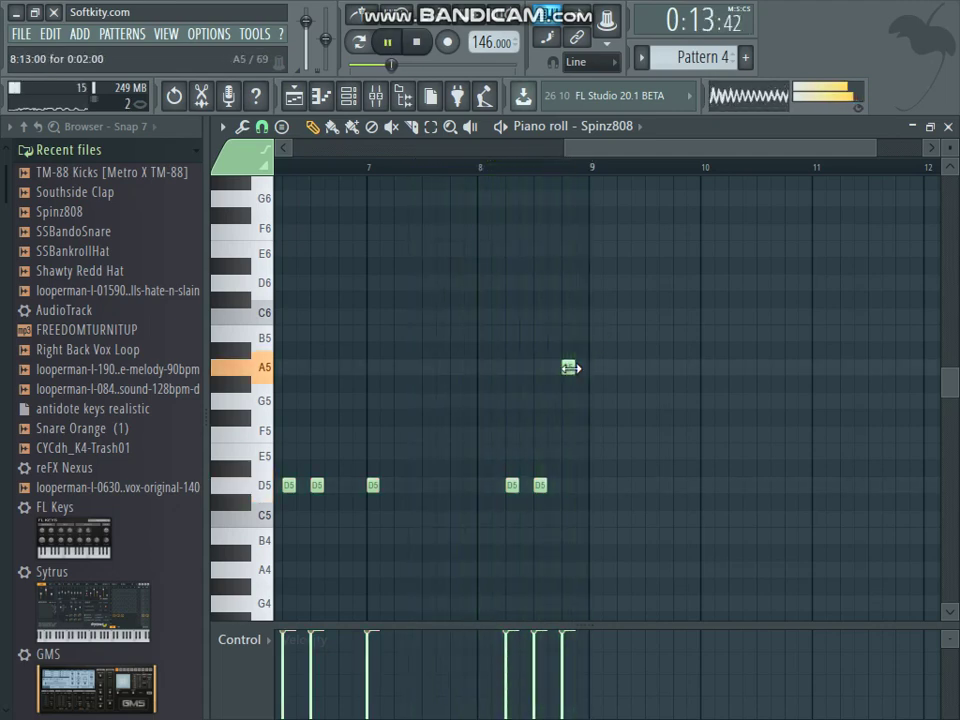
- Fill Track 5 of the playlist with back-to-back Pattern 4 clips through bar 32
key("F6")
key("F5")
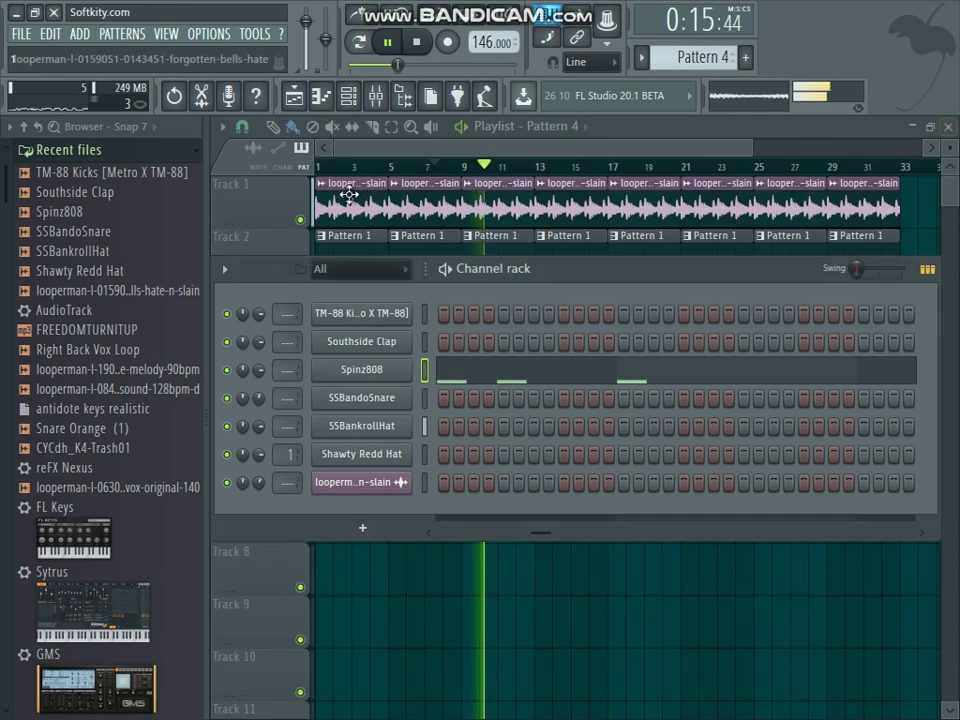
key("F6")
key("l")
left_click_drag(446, 418, 857, 422)
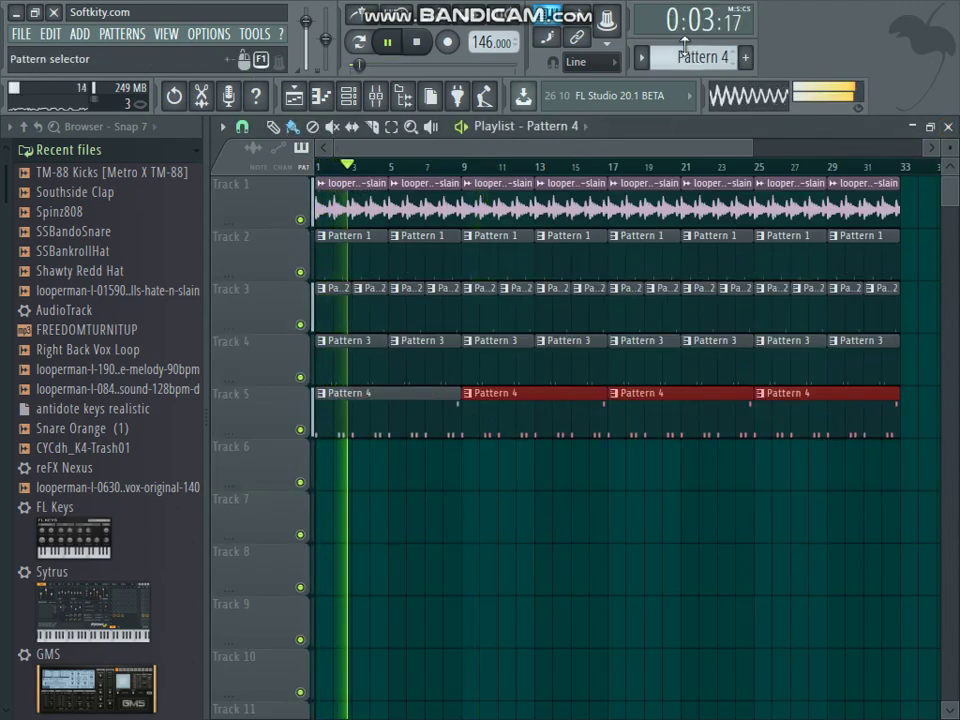
- Place an empty Pattern 5 clip at bar 1 of Track 6 and lower the Spinz808 channel's volume
scroll(697, 57, "down", 1)
left_click(324, 452)
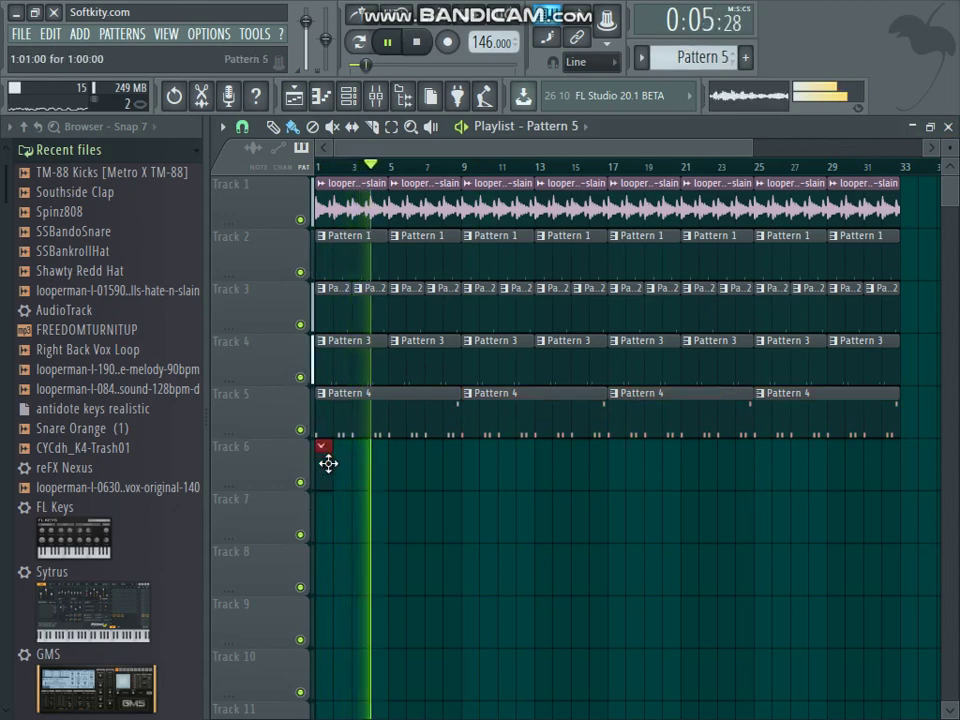
key("F6")
left_click_drag(259, 370, 259, 388)
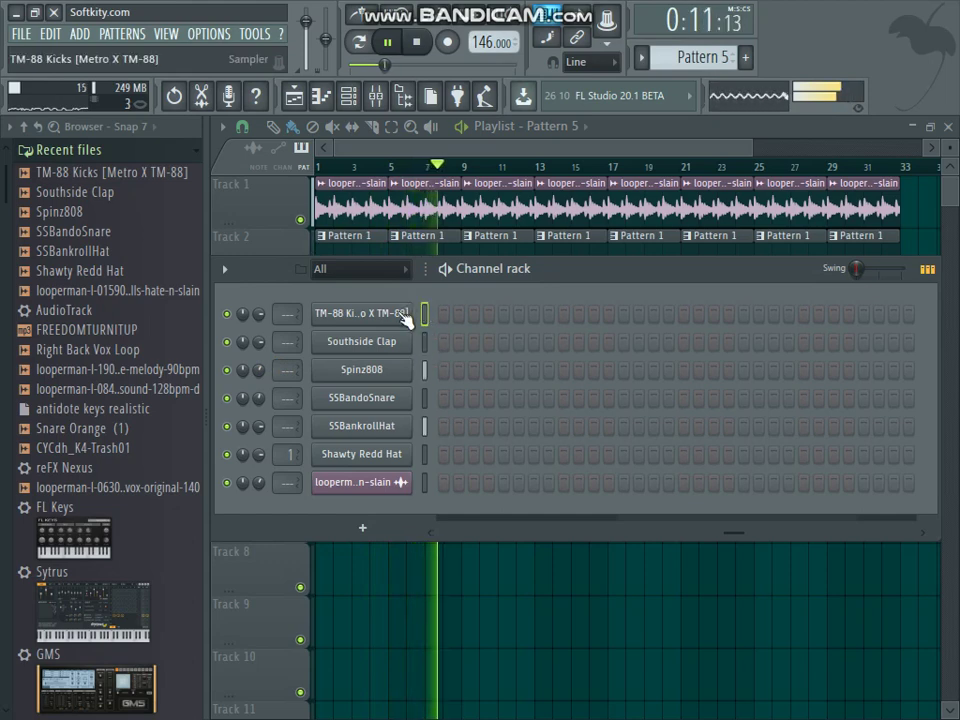
- Program TM-88 kicks on steps 1 and 13 of bar 1 and on steps 5, 9 and 13 of bar 2
left_click(424, 313)
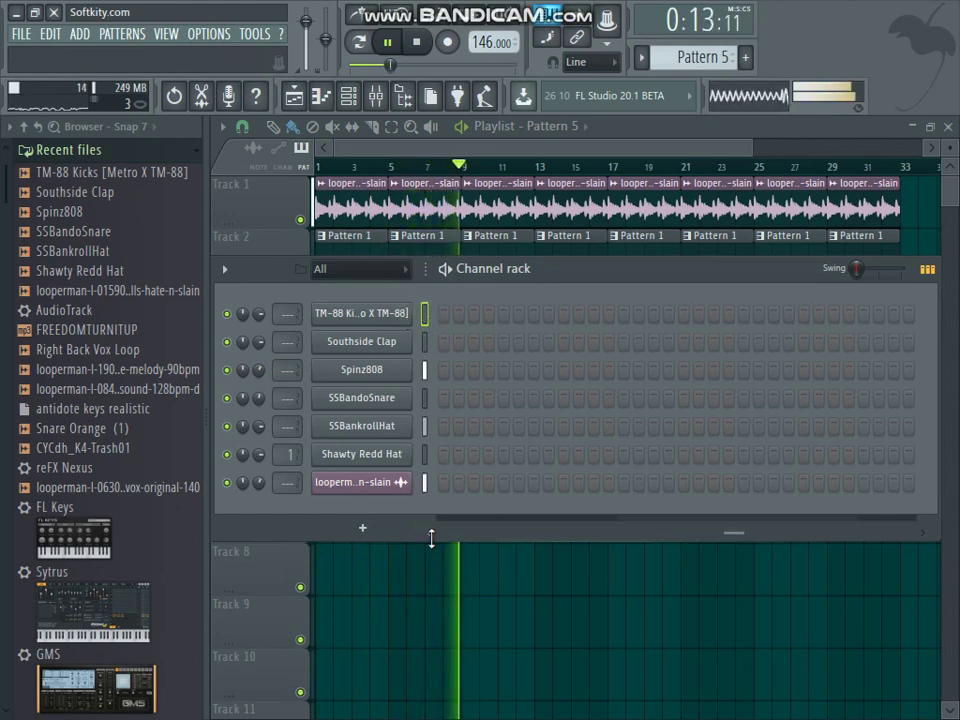
left_click(443, 314)
left_click(474, 314)
left_click(474, 314)
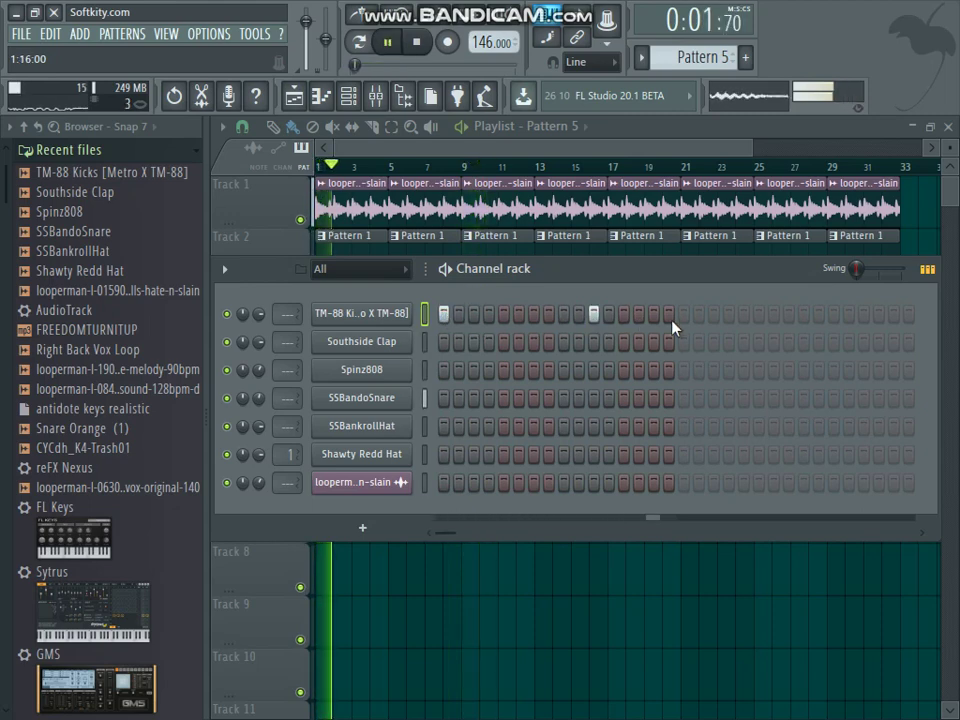
left_click(623, 314)
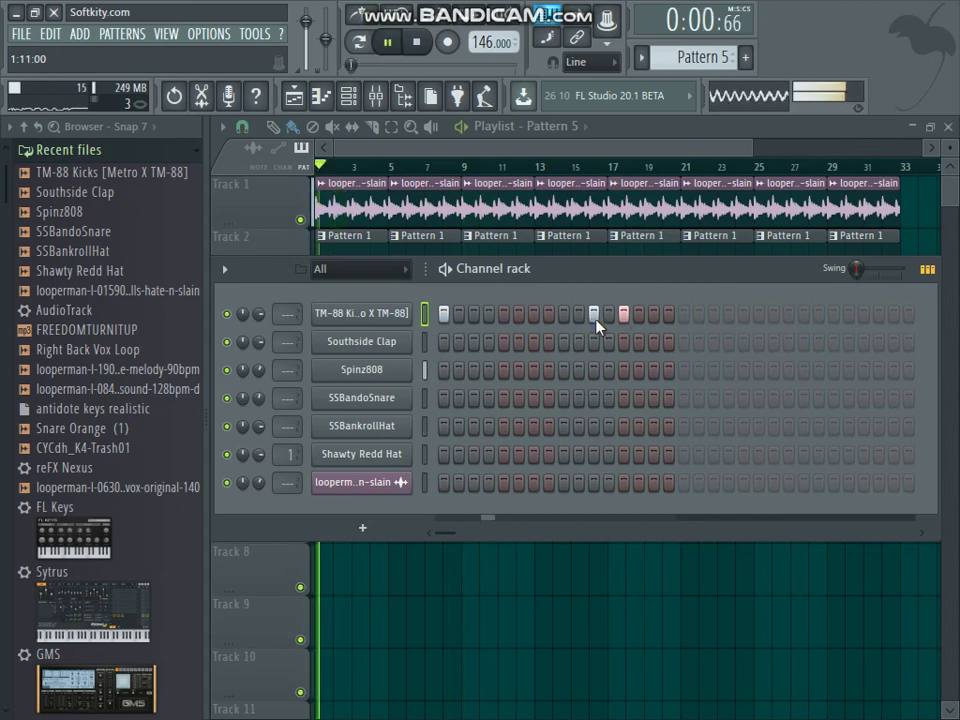
left_click(745, 316)
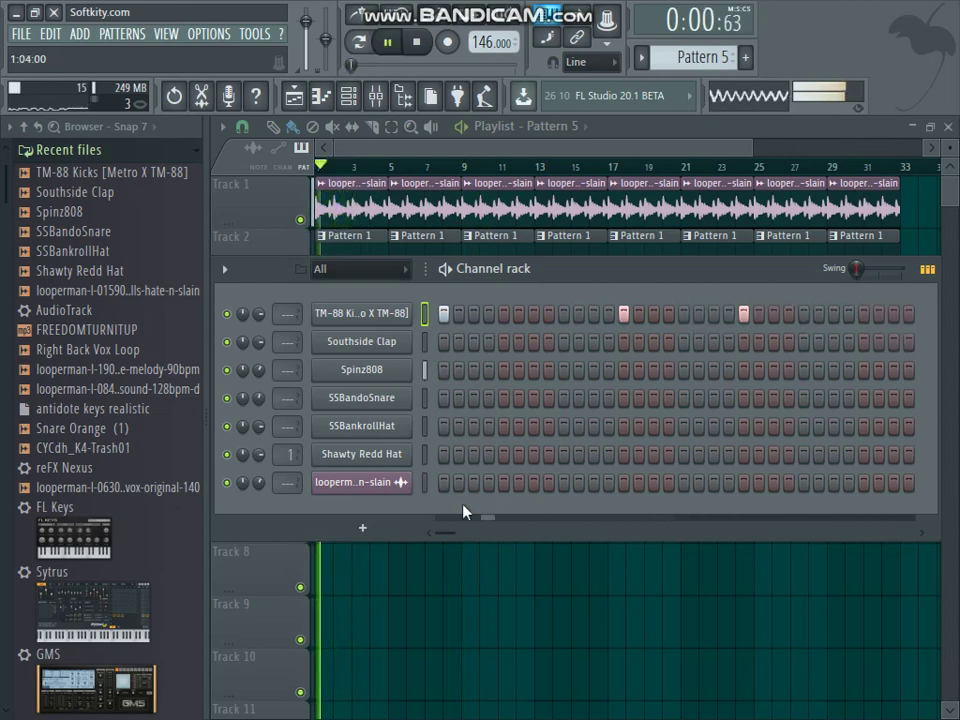
left_click_drag(452, 532, 497, 527)
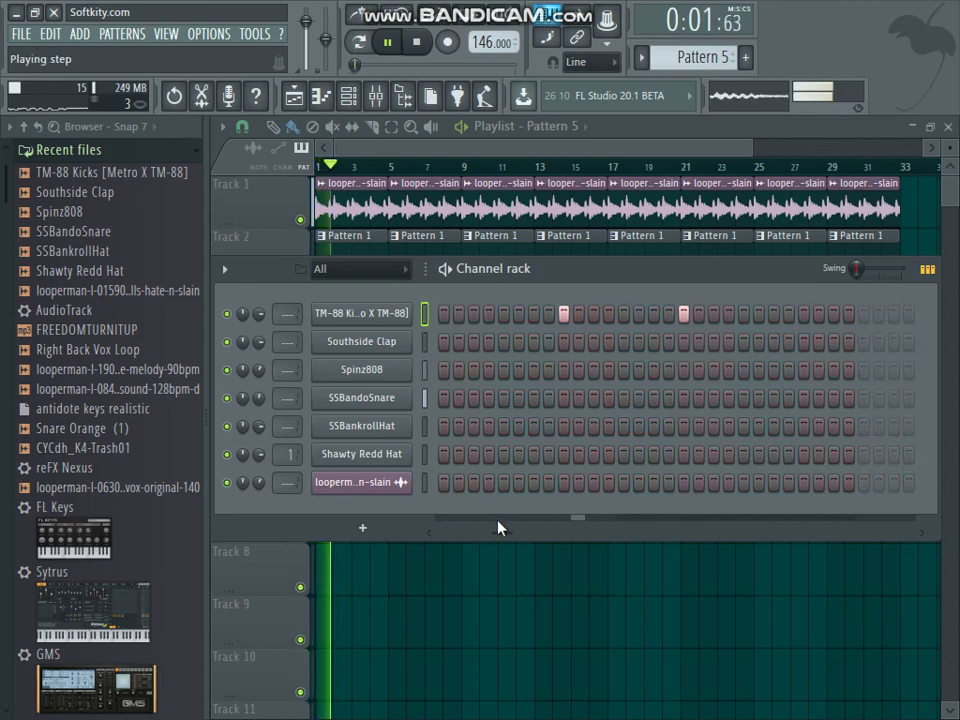
left_click(746, 316)
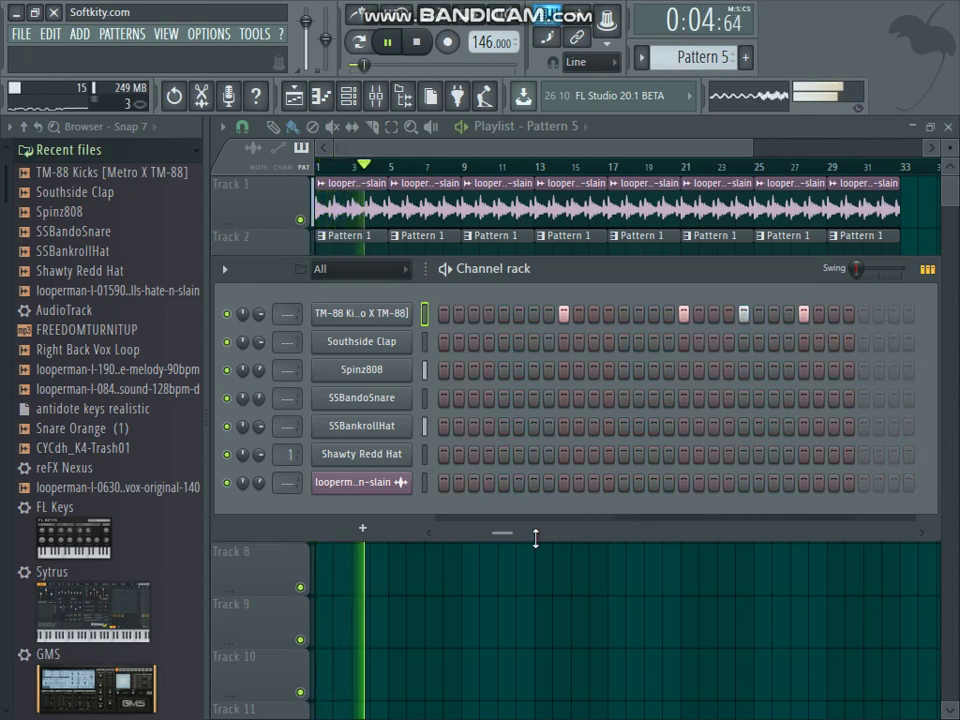
- Add TM-88 kicks on steps 1, 2 and 5 of bar 3 and on step 5 of bar 4
left_click_drag(536, 538, 596, 514)
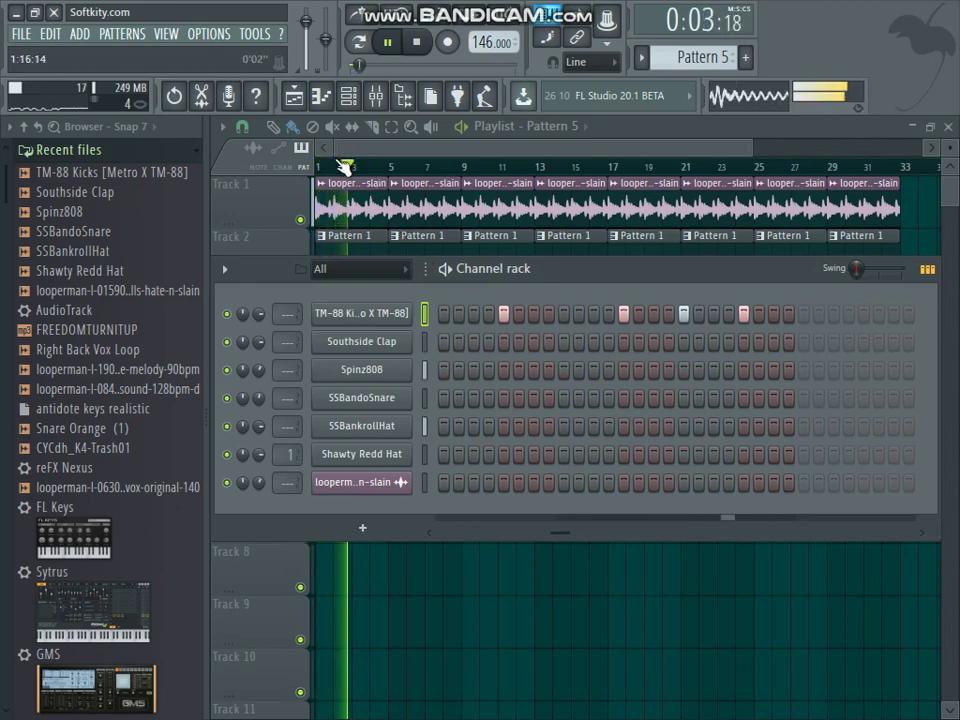
left_click(803, 314)
left_click(818, 314)
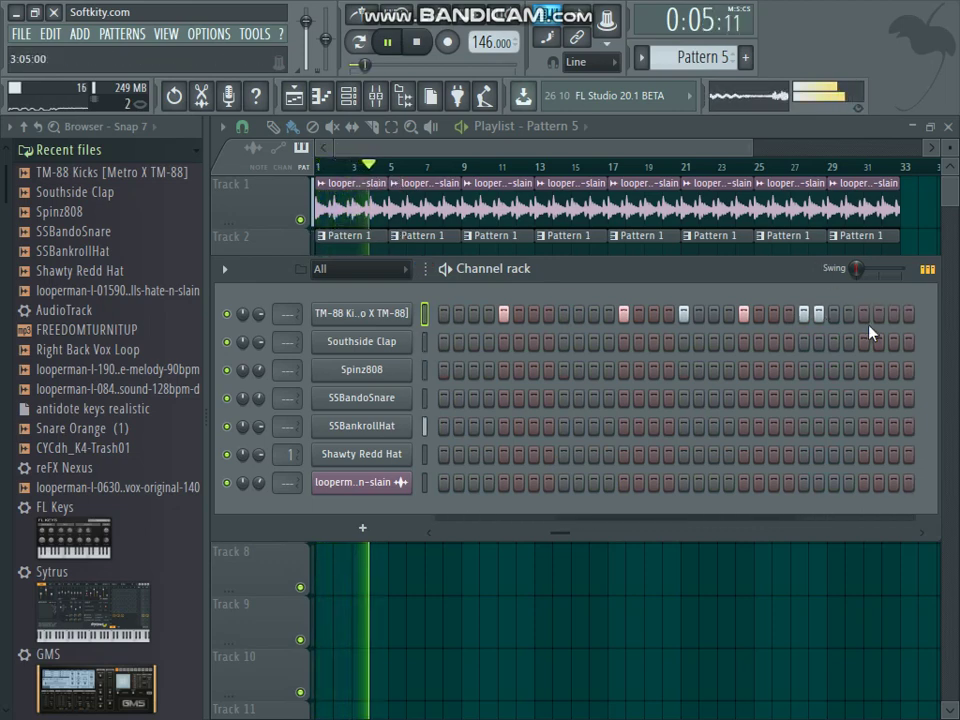
key("space")
left_click_drag(559, 533, 808, 533)
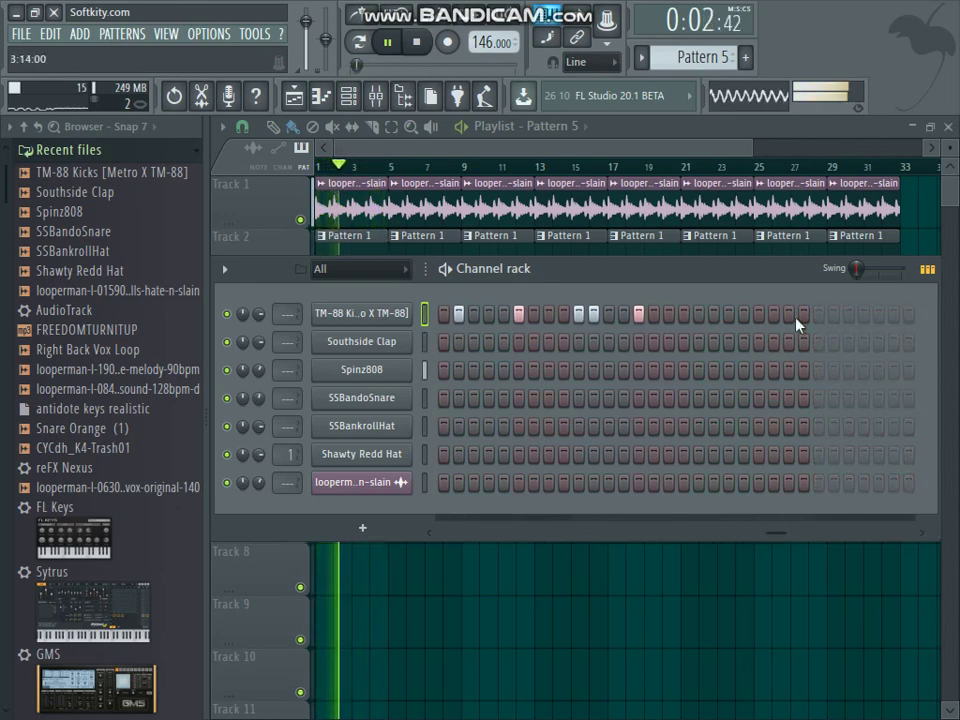
left_click(878, 315)
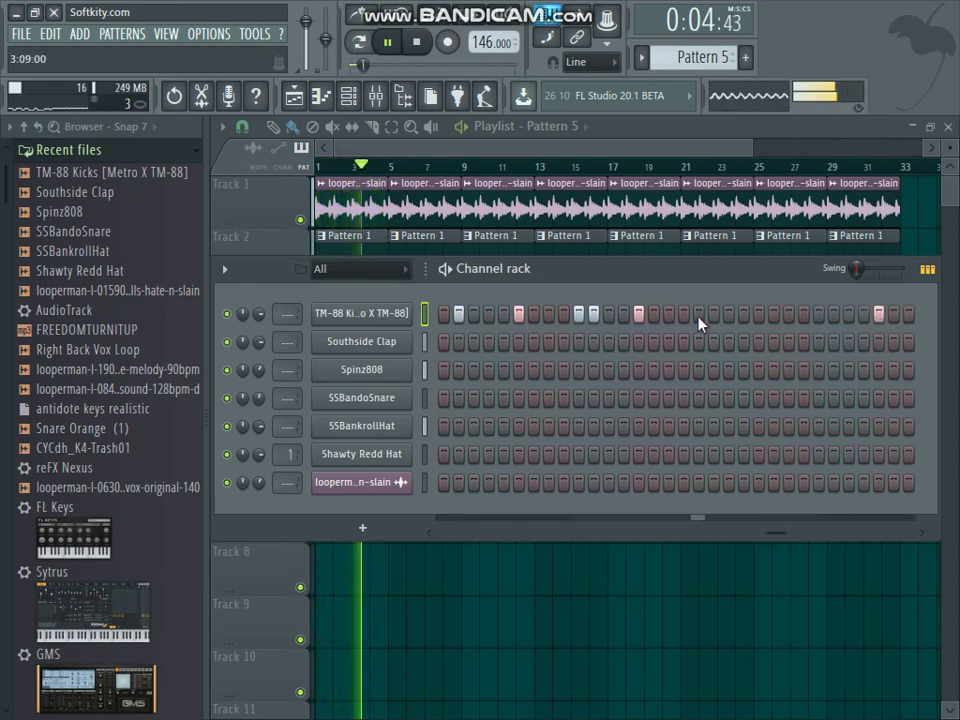
- Move the bar 3 kicks on steps 2 and 5 to steps 3 and 7, adding kicks on step 15 and on bar 4 steps 11 and 13
left_click(608, 314)
left_click(593, 314)
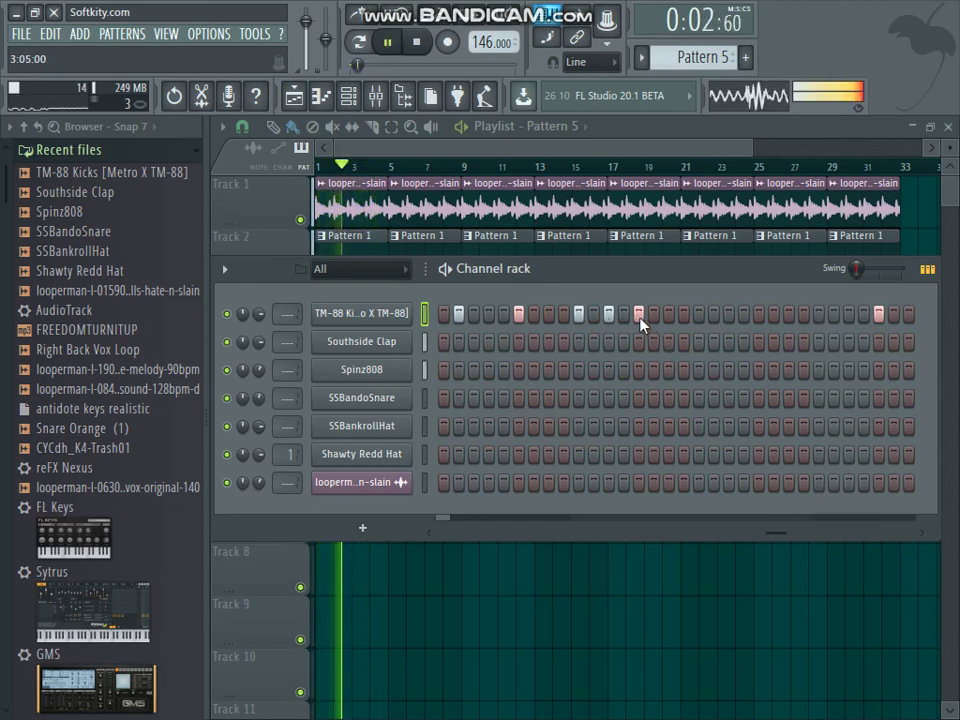
left_click(639, 314)
left_click(668, 314)
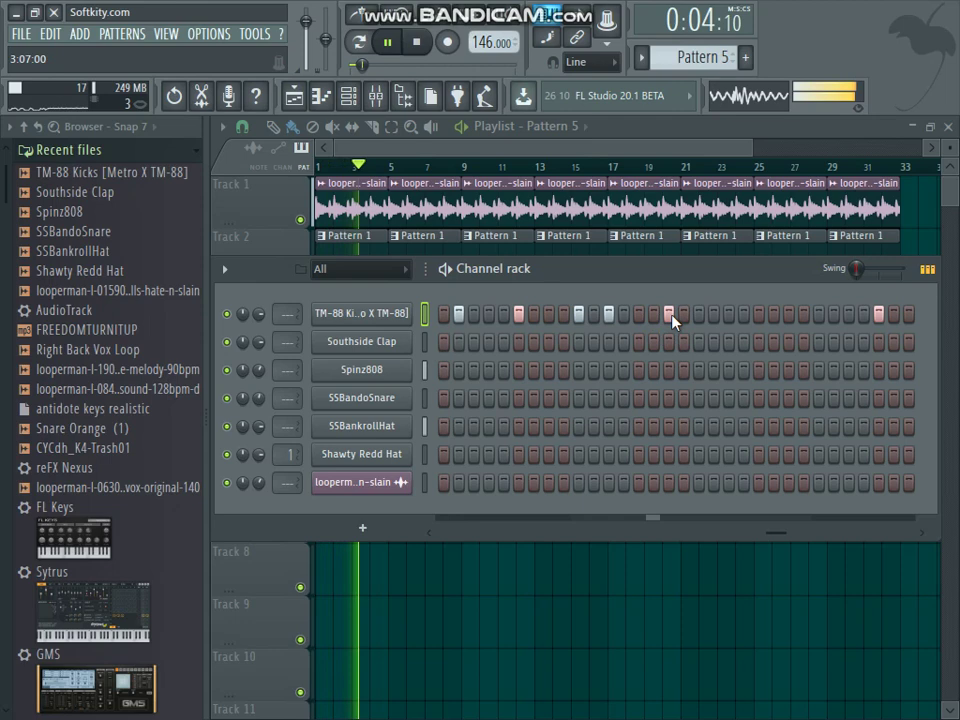
left_click(788, 314)
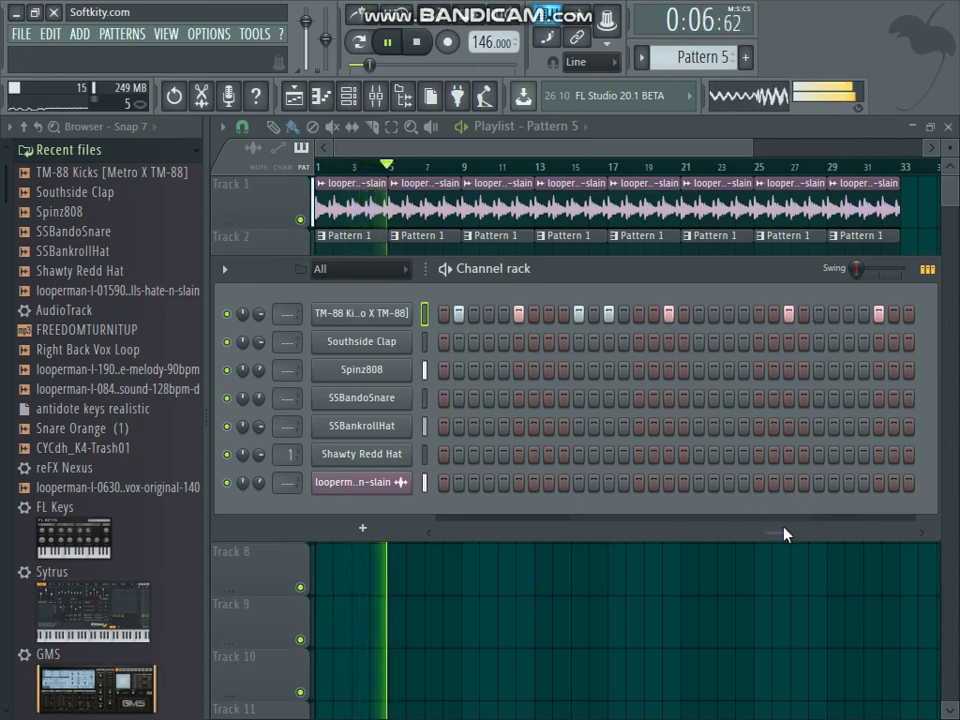
left_click_drag(785, 535, 921, 527)
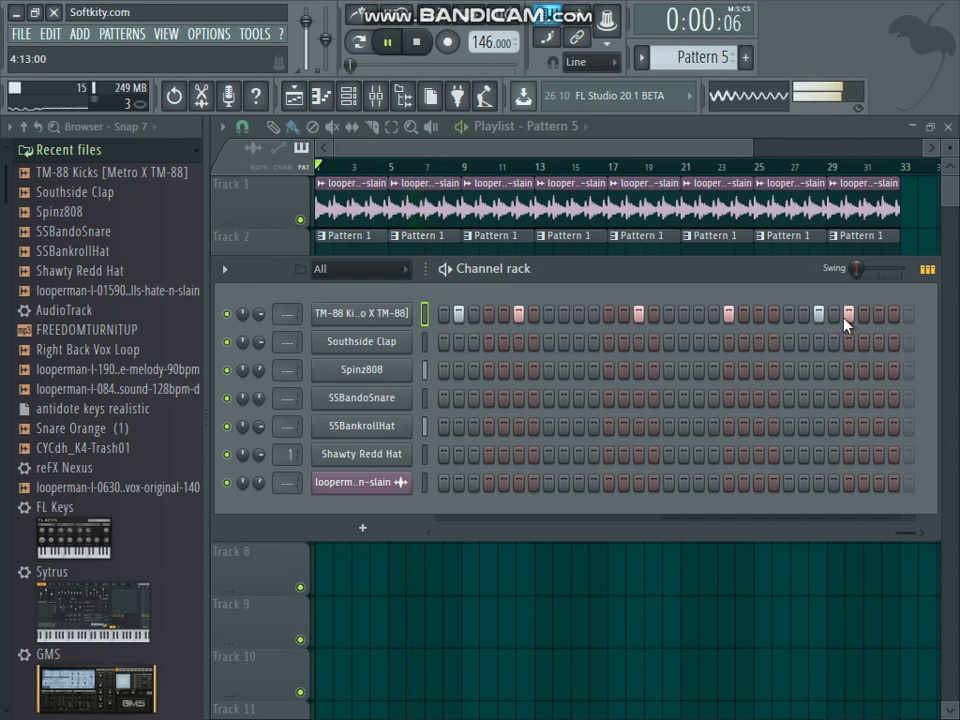
- Repeat the Pattern 5 kick clip along Track 6 of the playlist through bar 32
key("F6")
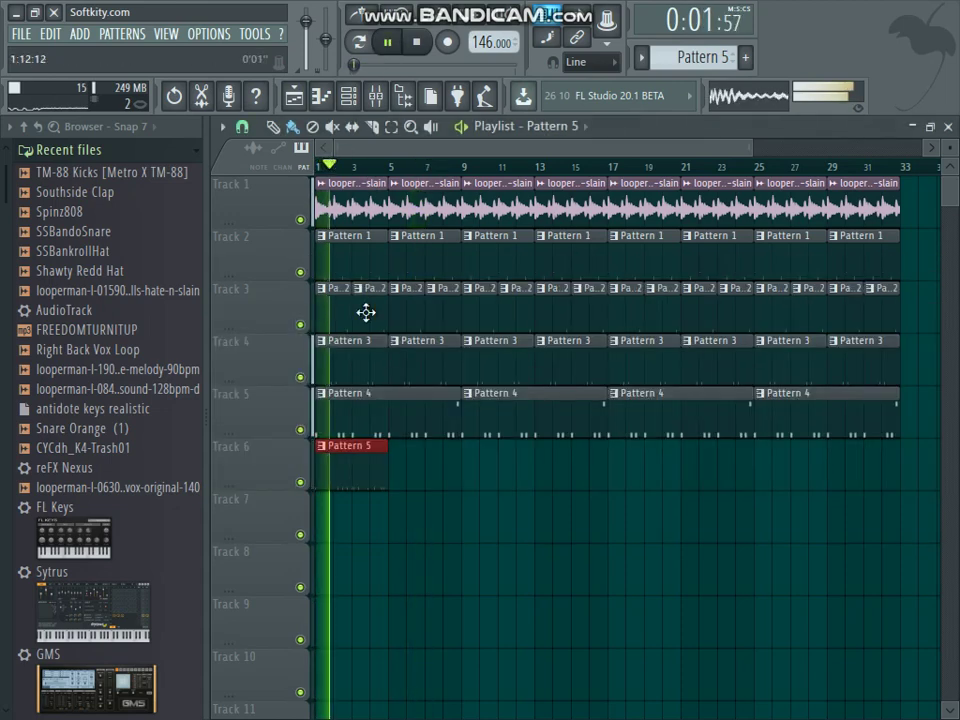
left_click(400, 478)
mouse_move(400, 478)
left_mouse_down()
mouse_move(754, 476)
mouse_move(859, 465)
left_mouse_up()
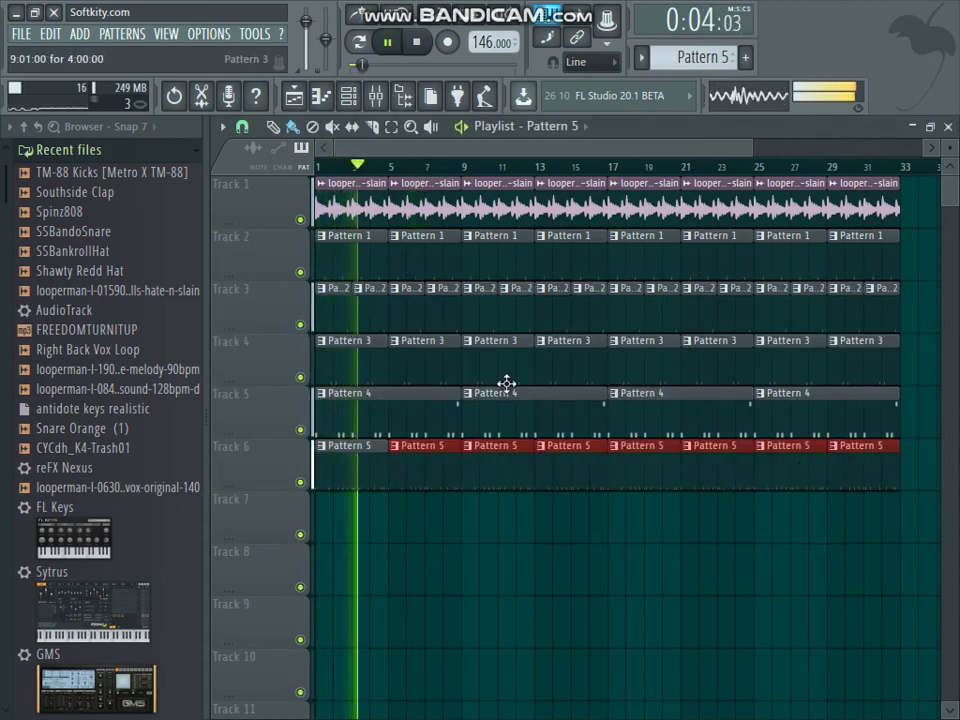
- Open the bell loop's channel settings and adjust its volume
double_click(345, 190)
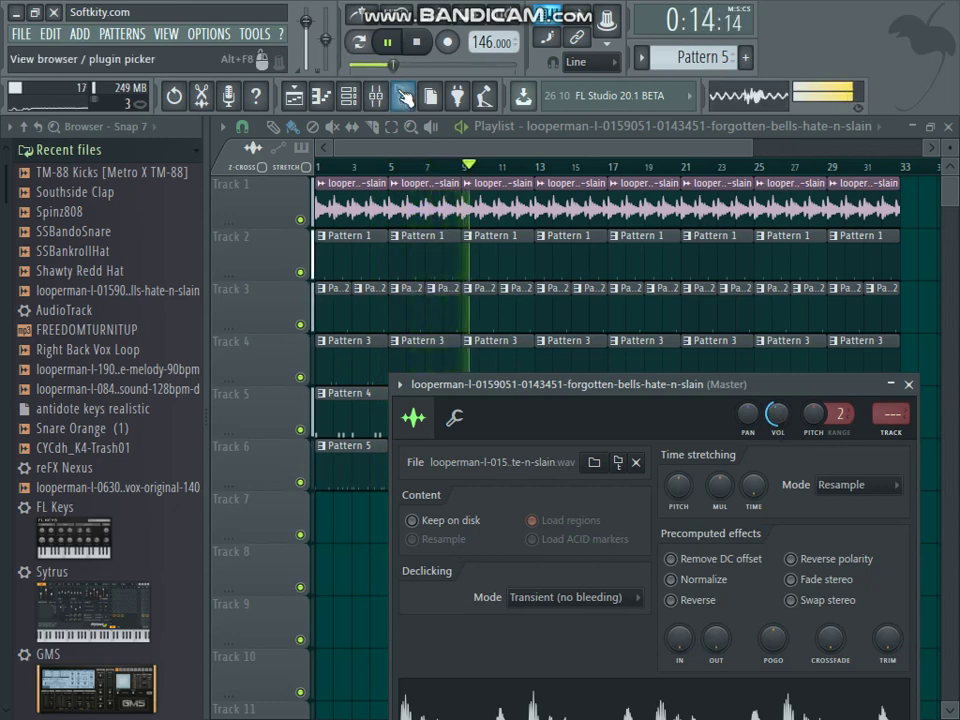
left_click(908, 385)
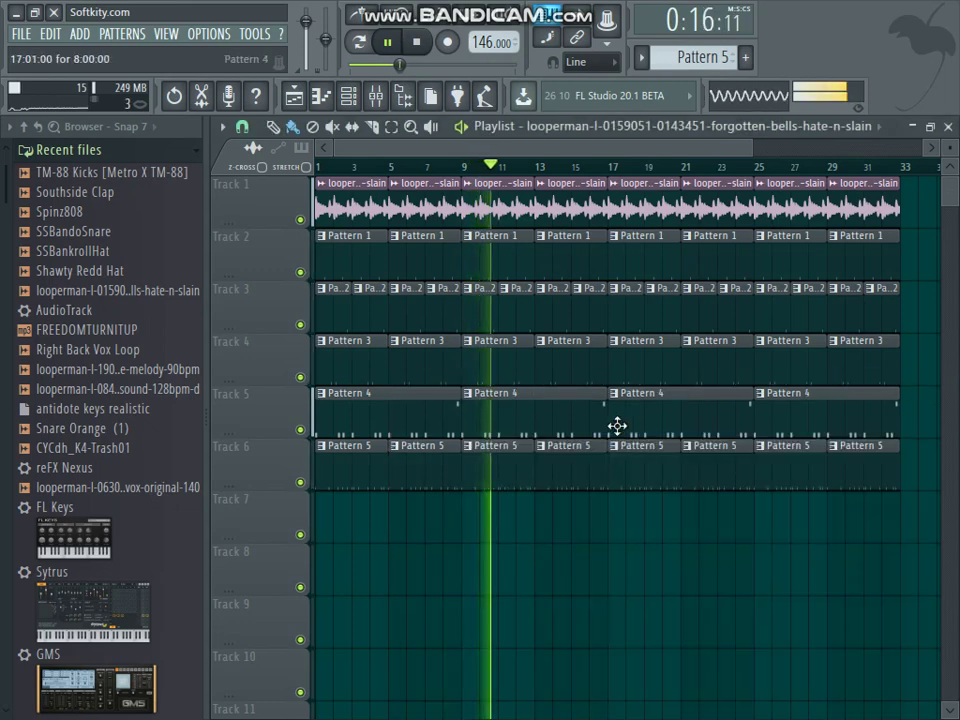
- Create Pattern 6 and fill its Shawty Redd Hat channel with a hit on every second step
left_click(348, 94)
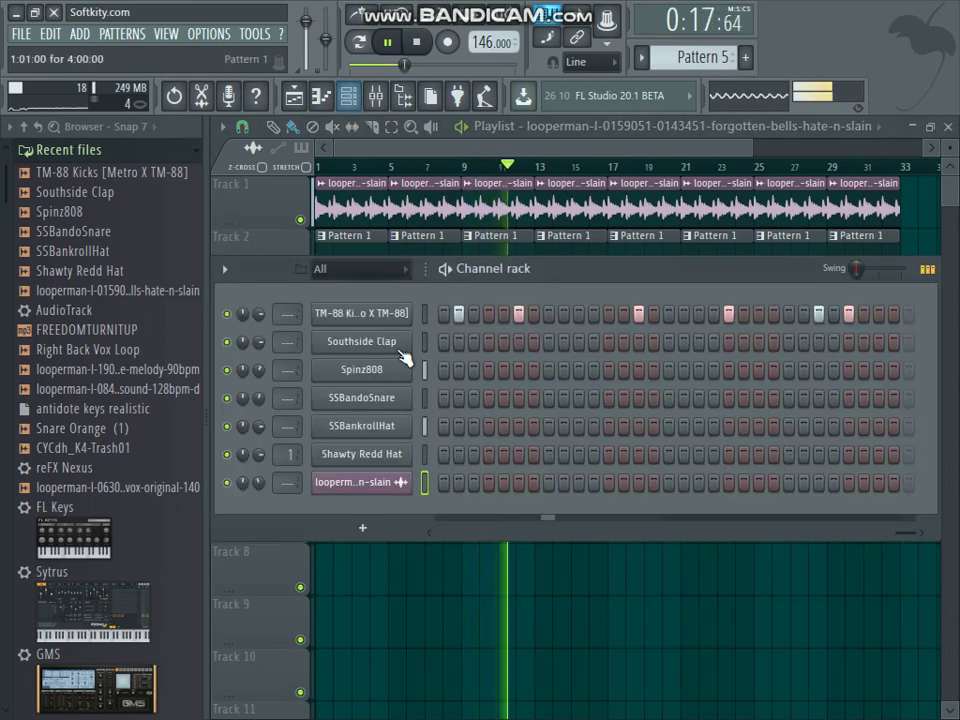
left_click(426, 455)
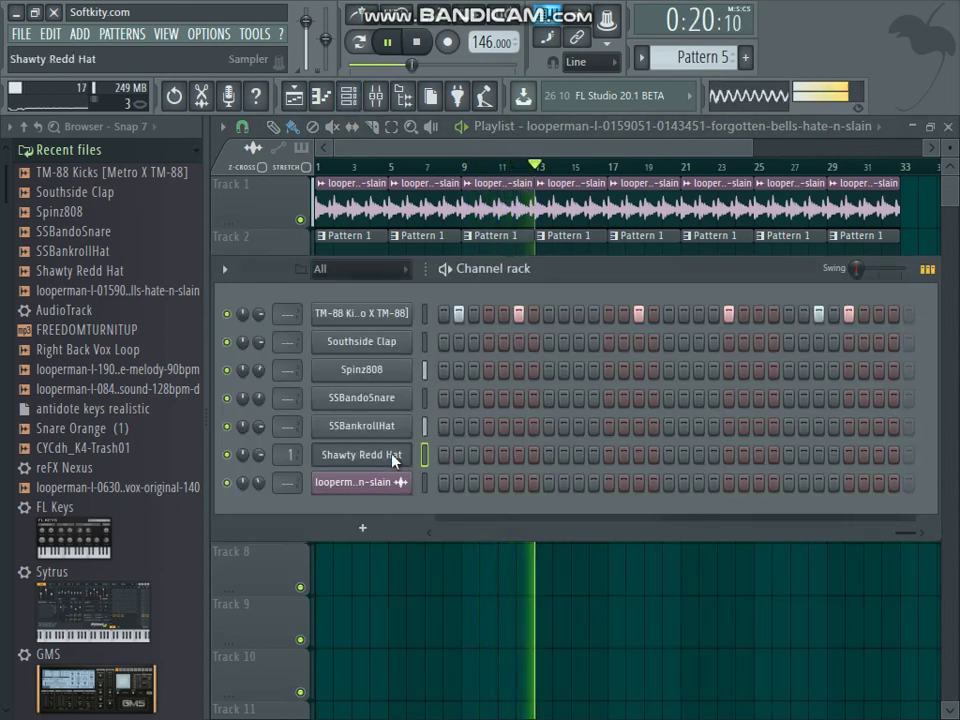
right_click(408, 452)
left_click(683, 51)
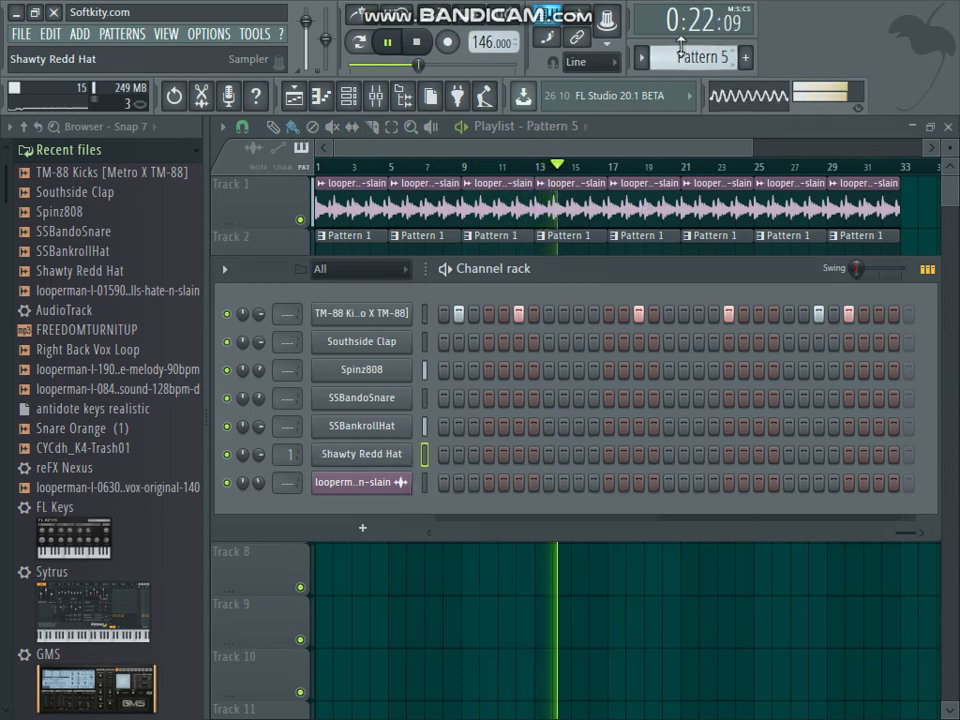
key("F4")
right_click(393, 455)
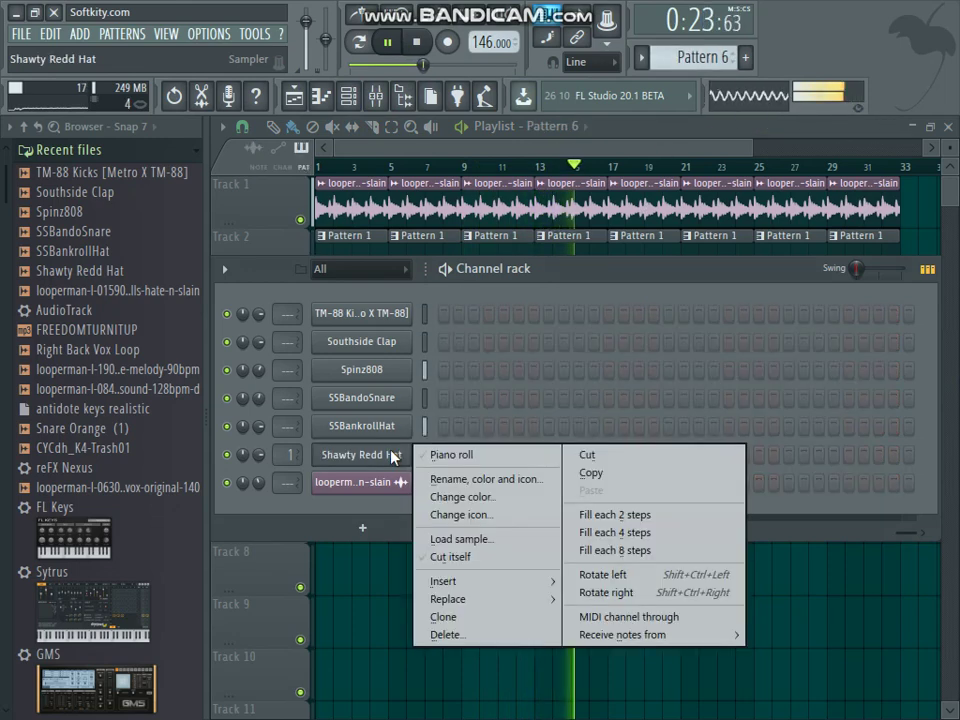
left_click(612, 515)
left_click(432, 535)
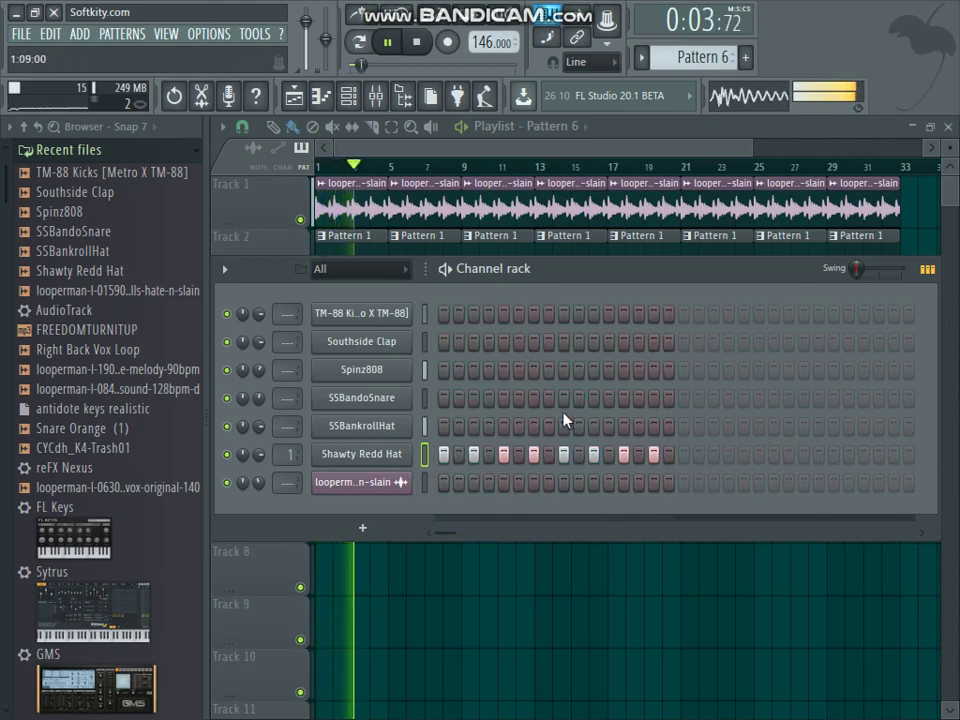
- Place the Pattern 6 clip at bar 1 of Track 7 in the playlist, discarding the misplaced Pattern 1 clip
key("F6")
left_click(340, 515)
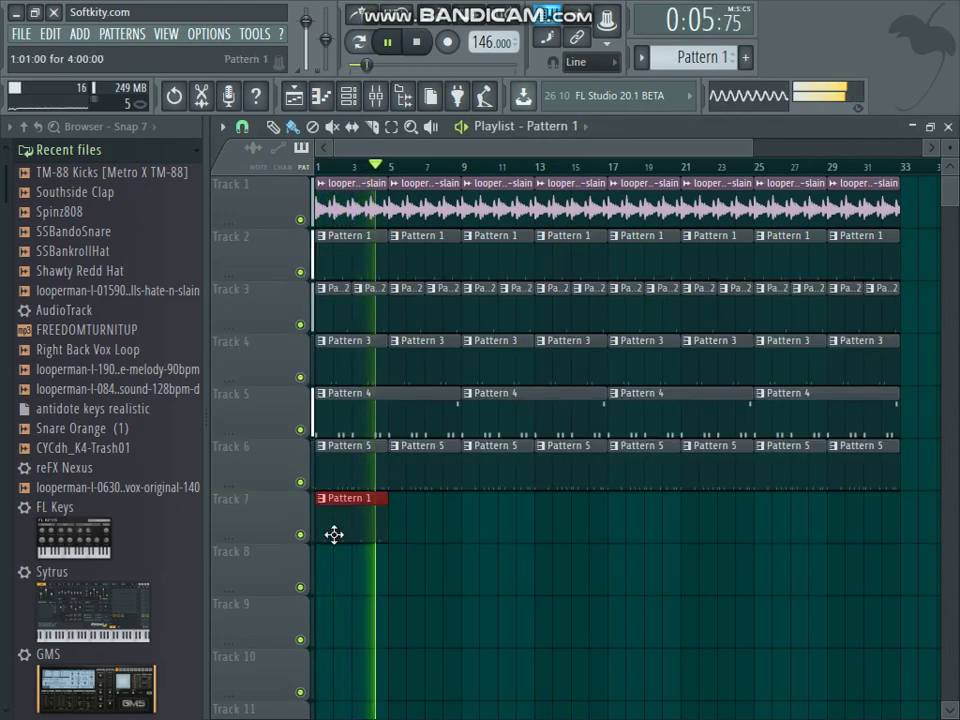
right_click(338, 530)
left_click(656, 60)
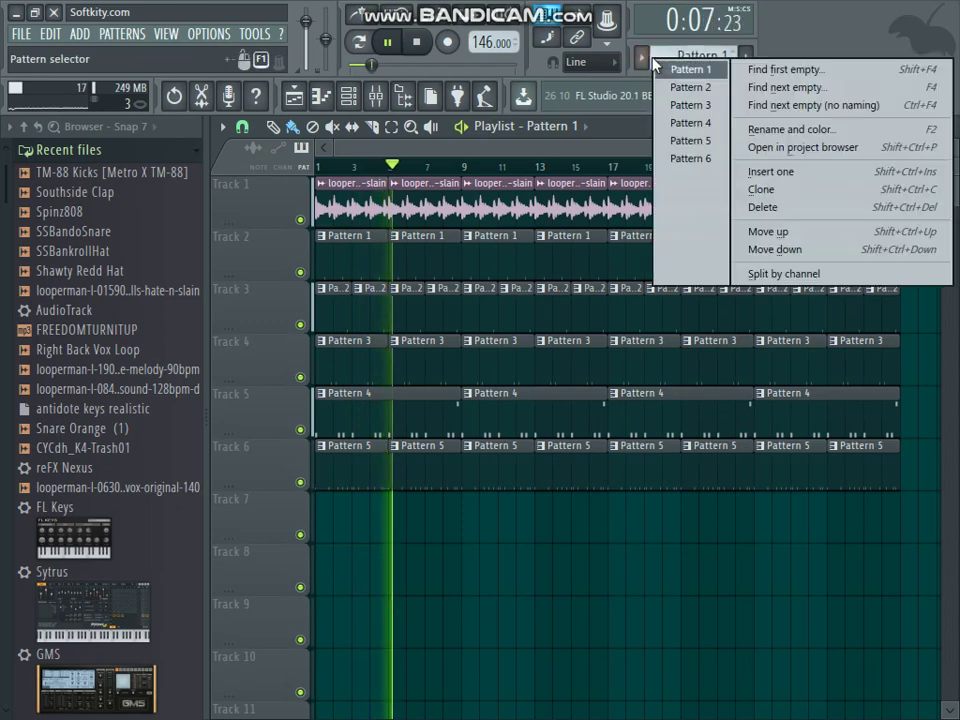
left_click(686, 157)
left_click(324, 525)
- Try to extend the Pattern 6 clip on Track 7 and check its Shawty Redd Hat notes in the piano roll
double_click(324, 525)
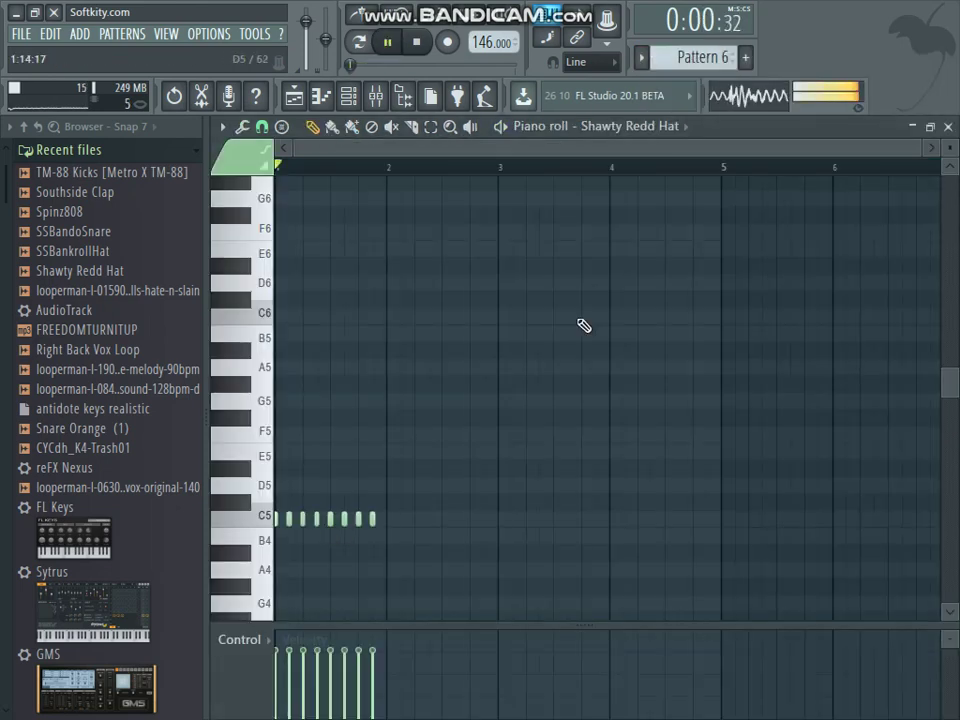
key("F6")
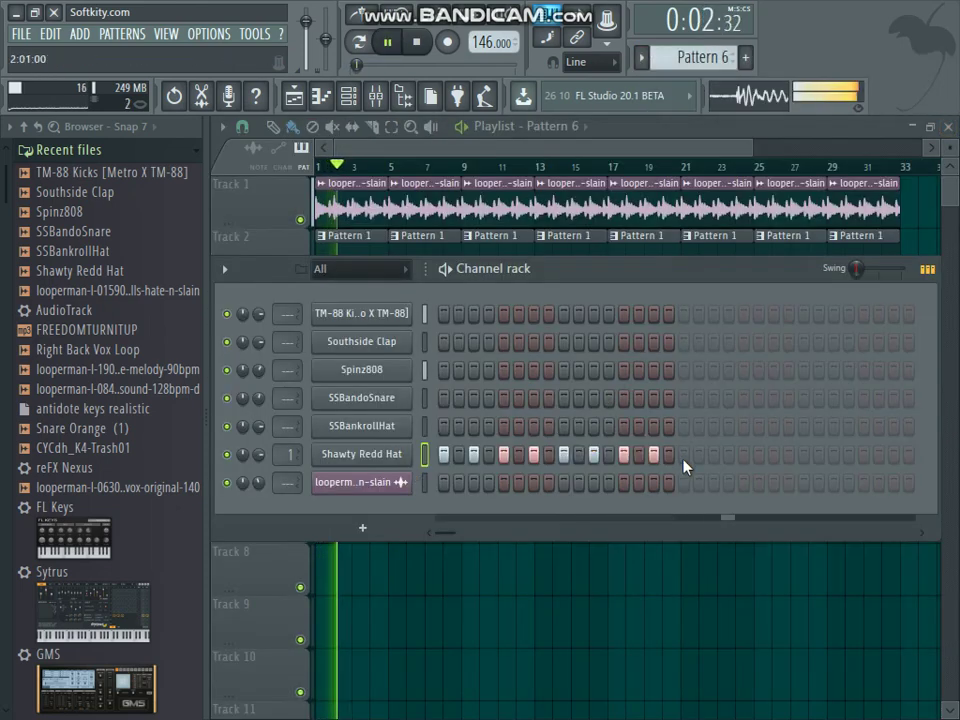
key("F6")
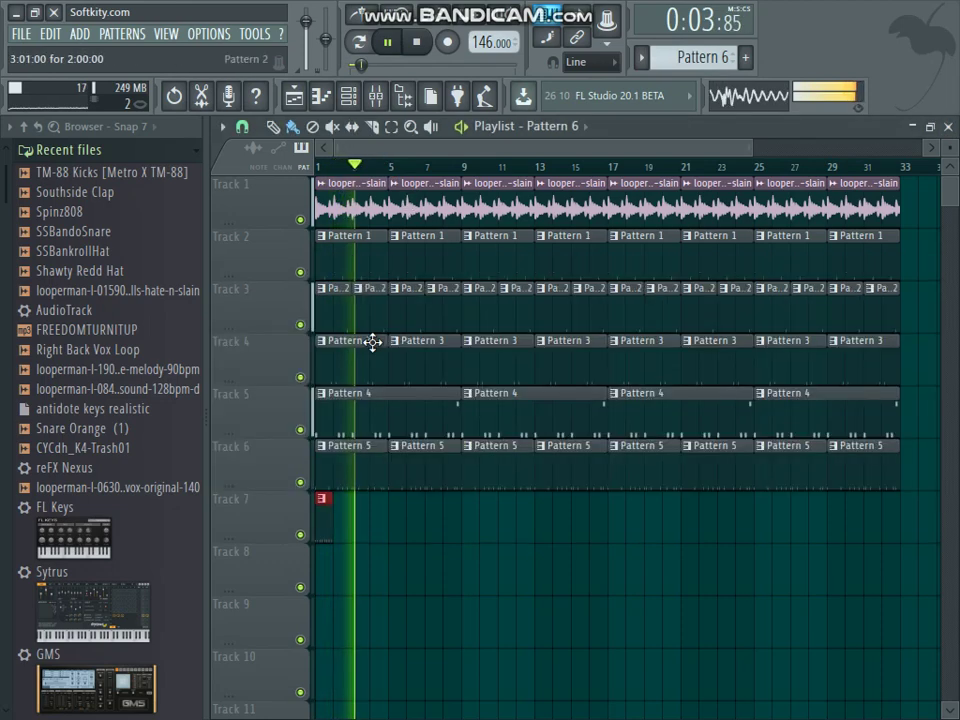
left_click_drag(336, 508, 369, 514)
double_click(371, 516)
key("space")
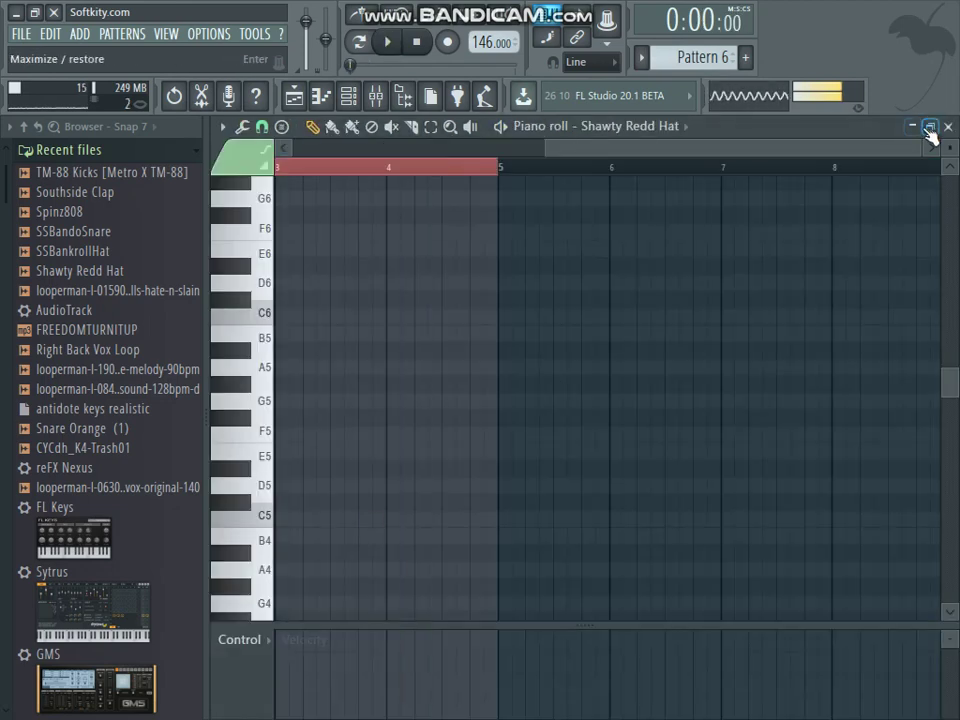
left_click(948, 127)
- Try refilling the Shawty Redd Hat on every second step and painting consecutive hits beyond the first bar
right_click(393, 458)
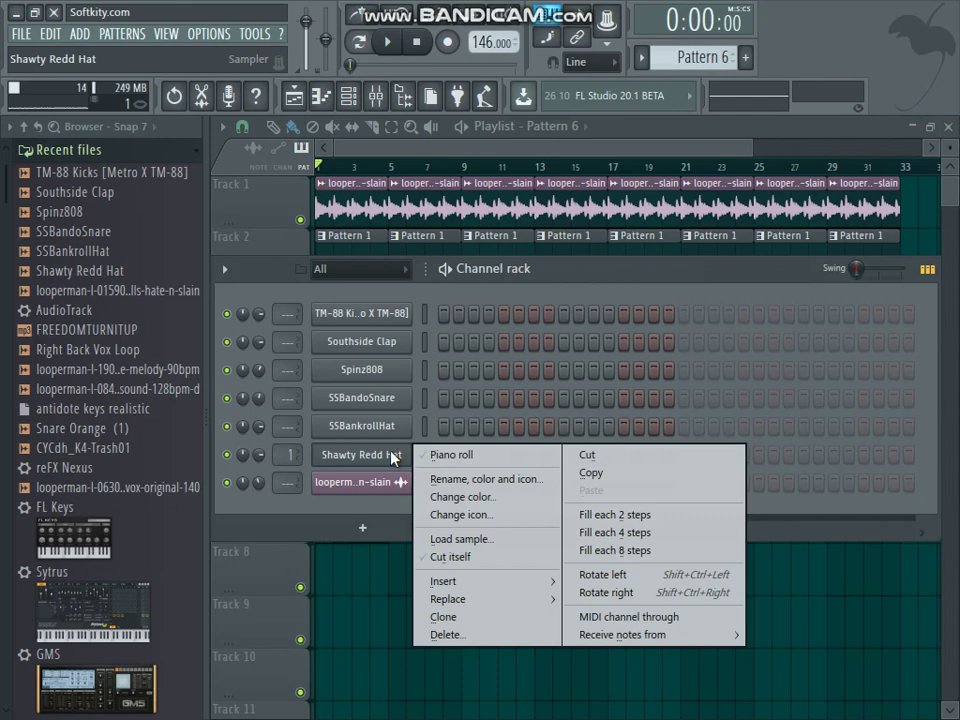
left_click(700, 514)
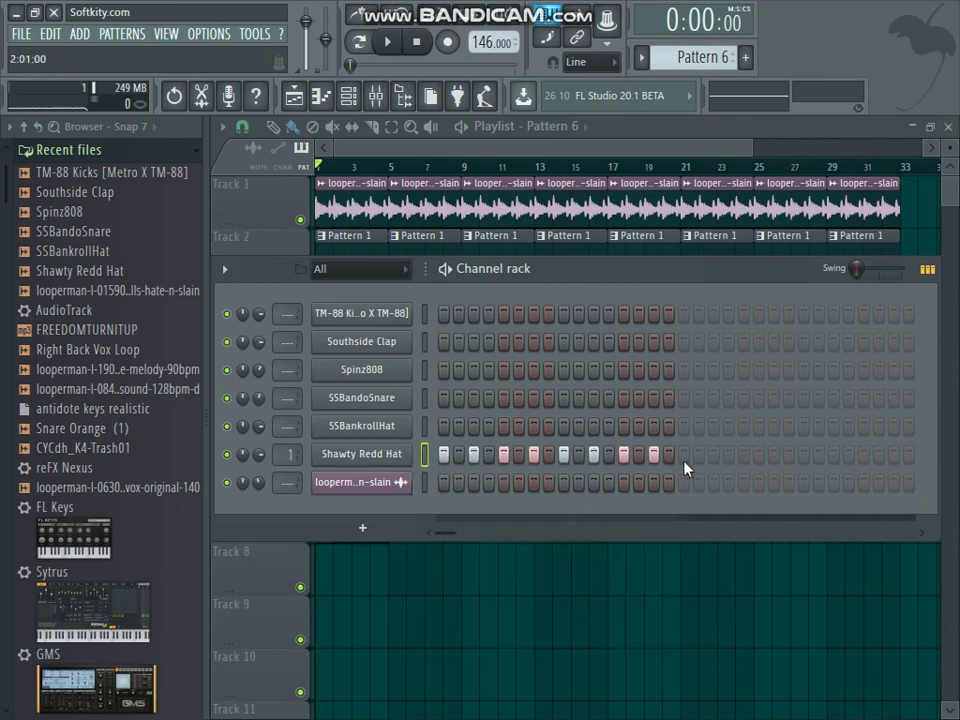
left_click_drag(684, 454, 909, 454)
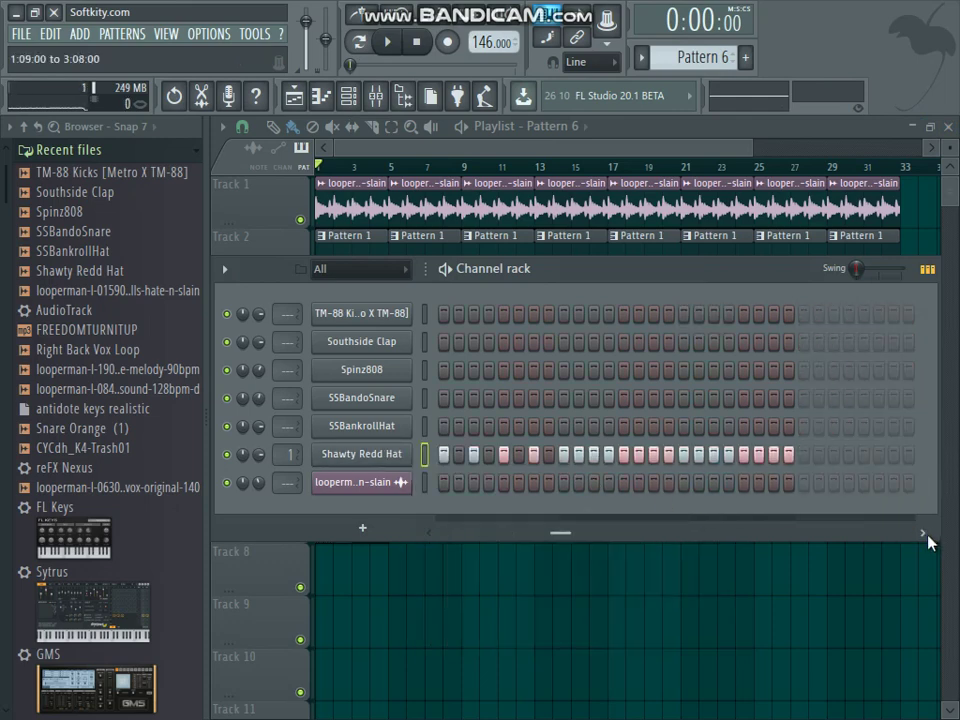
key("ctrl+z")
- Extend Pattern 6 to four bars and fill the Shawty Redd Hat on every second step
left_click(833, 454)
key("space")
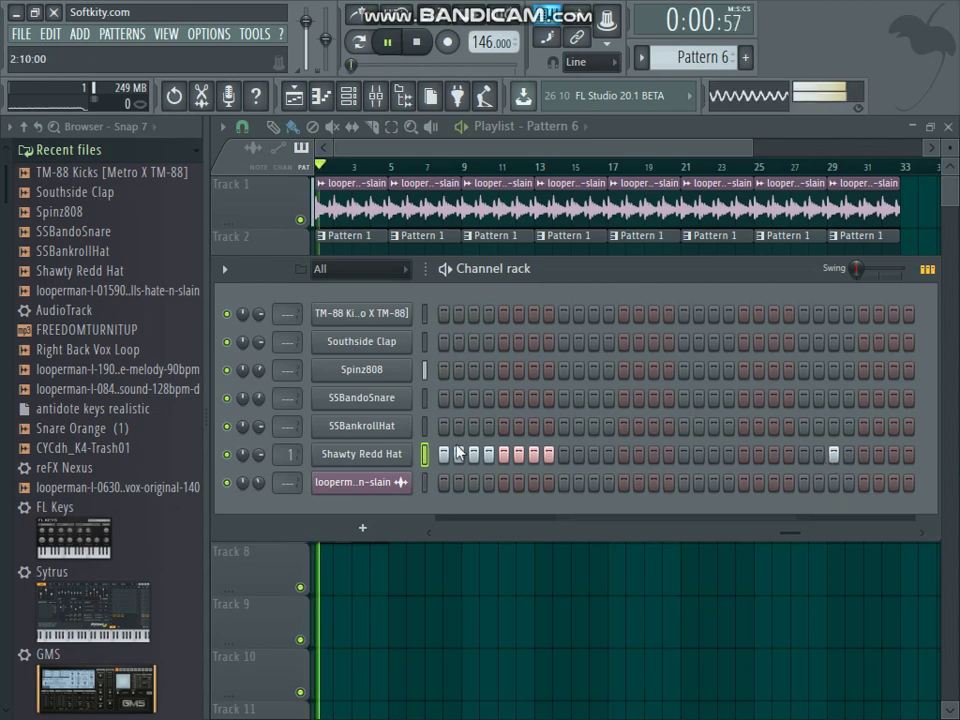
right_click(375, 458)
left_click(702, 516)
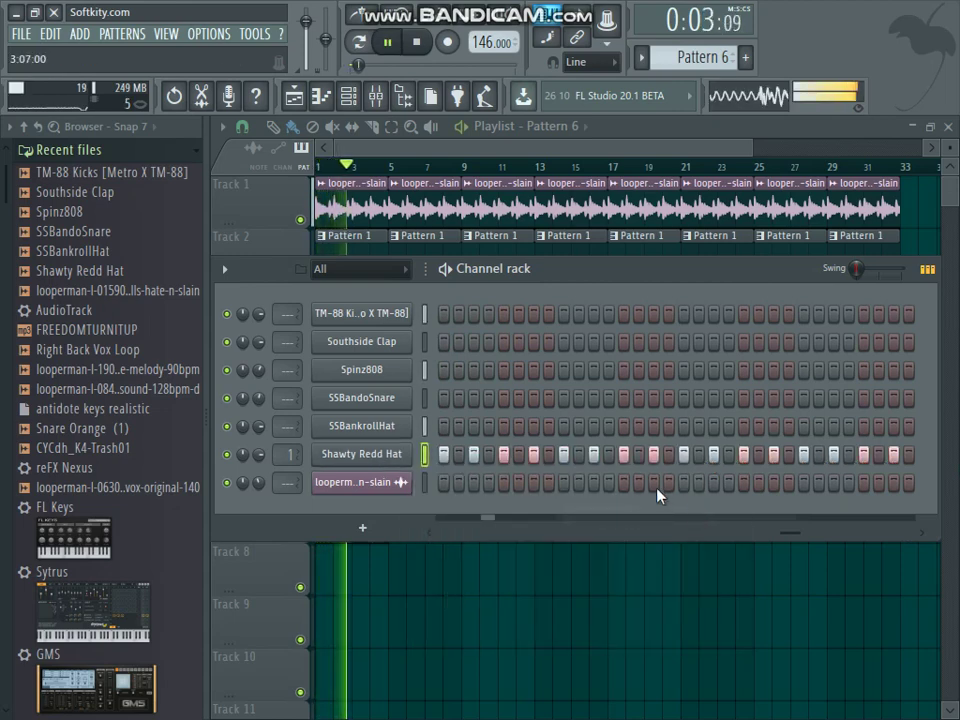
- Add extra Shawty Redd Hat hits on bar 1 step 2 and on bar 2 steps 2 and 12
left_click_drag(559, 287, 651, 400)
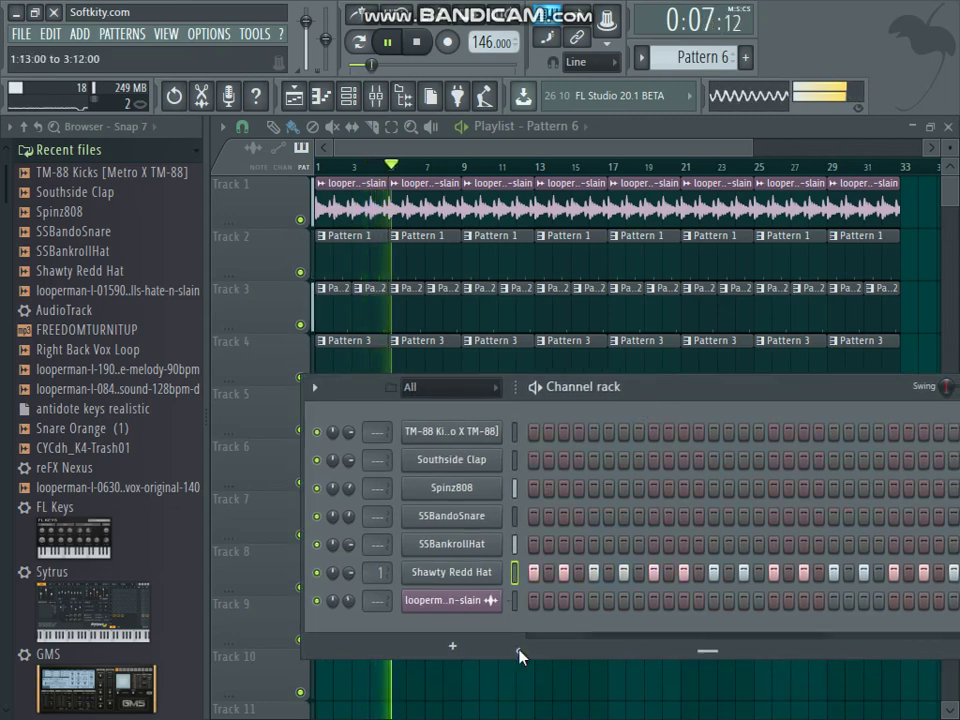
left_click(549, 574)
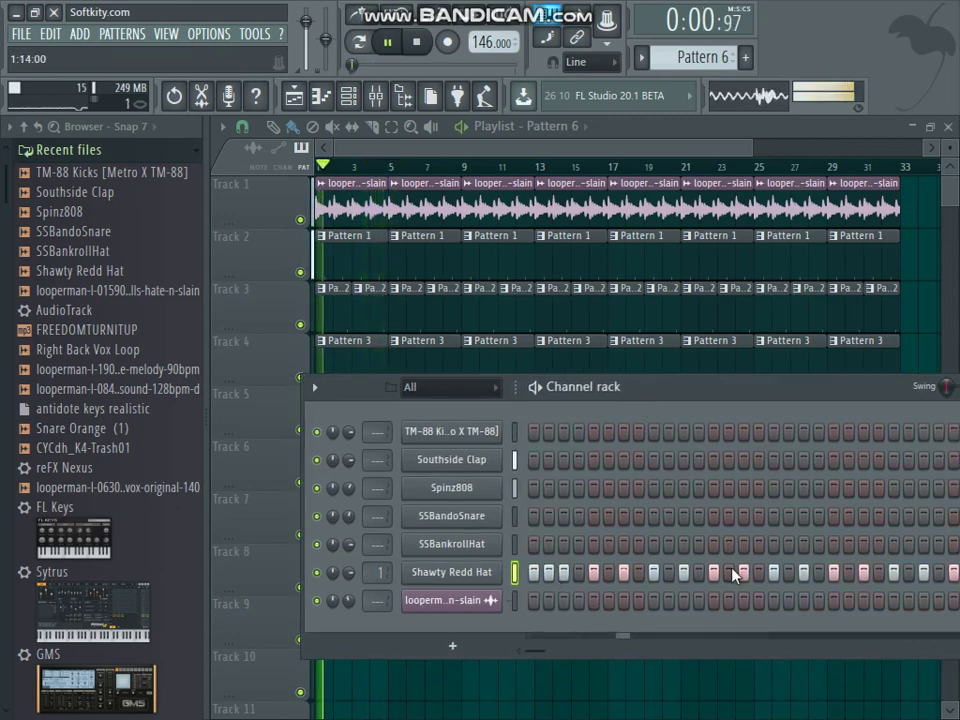
left_click(789, 573)
left_click(939, 573)
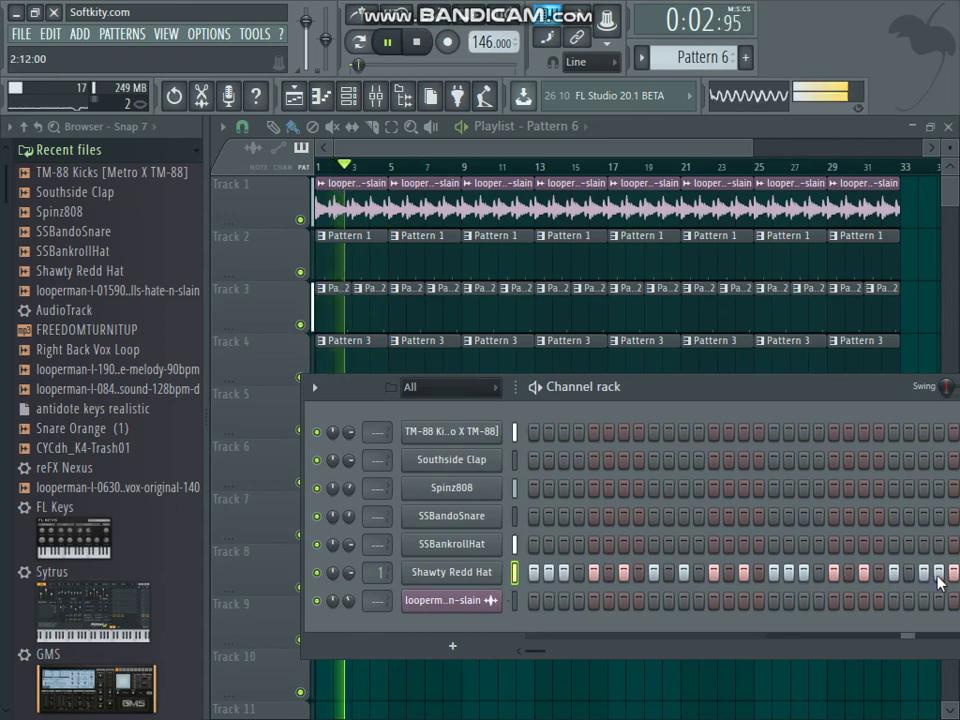
- Add extra Shawty Redd Hat hits on bar 3 step 2 and on bar 4 steps 2 and 8
left_click_drag(538, 656, 810, 650)
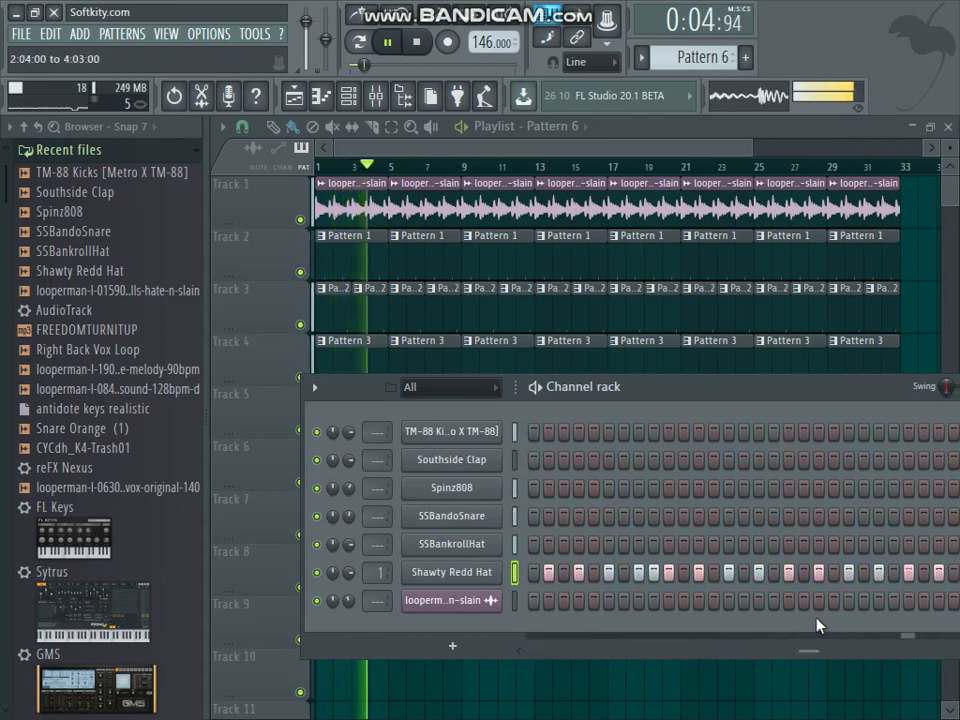
left_click(676, 572)
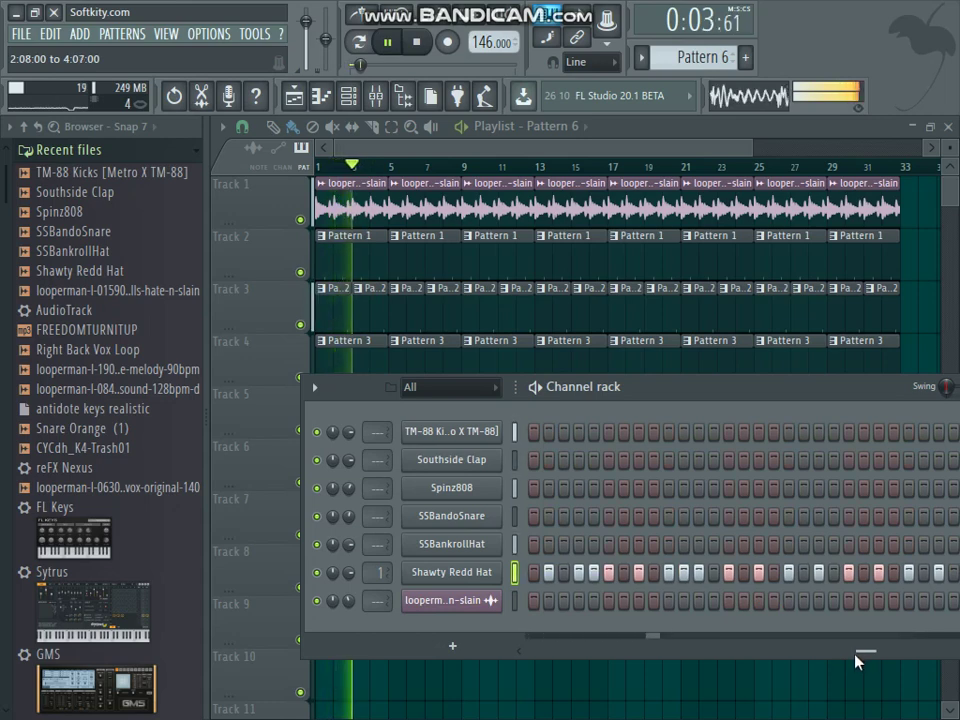
left_click(625, 575)
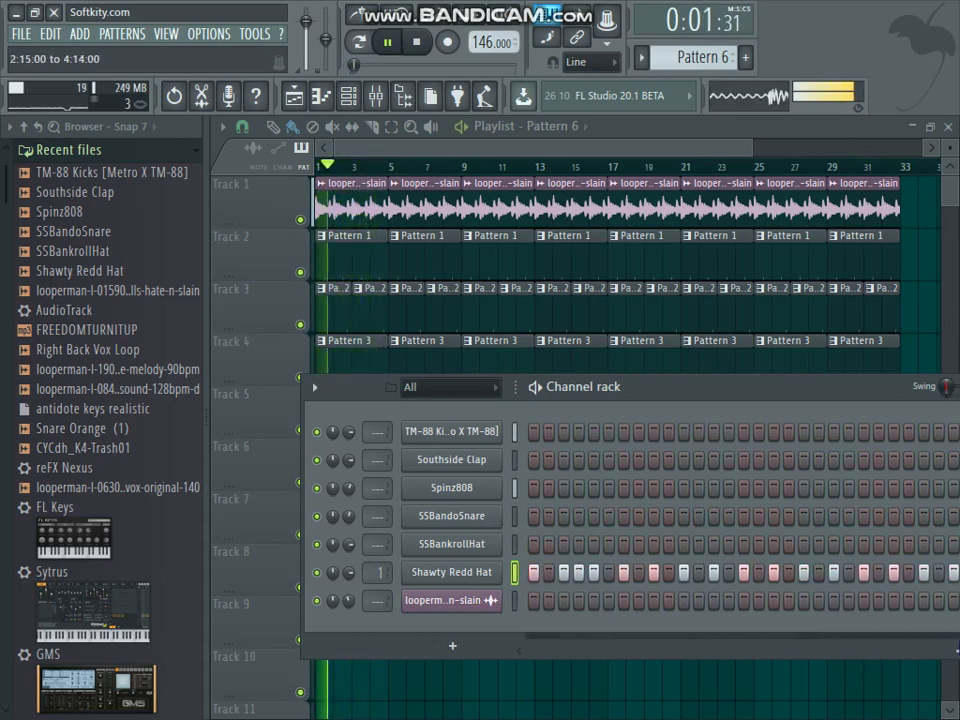
scroll(918, 592, "right", 7)
left_click_drag(855, 583, 698, 582)
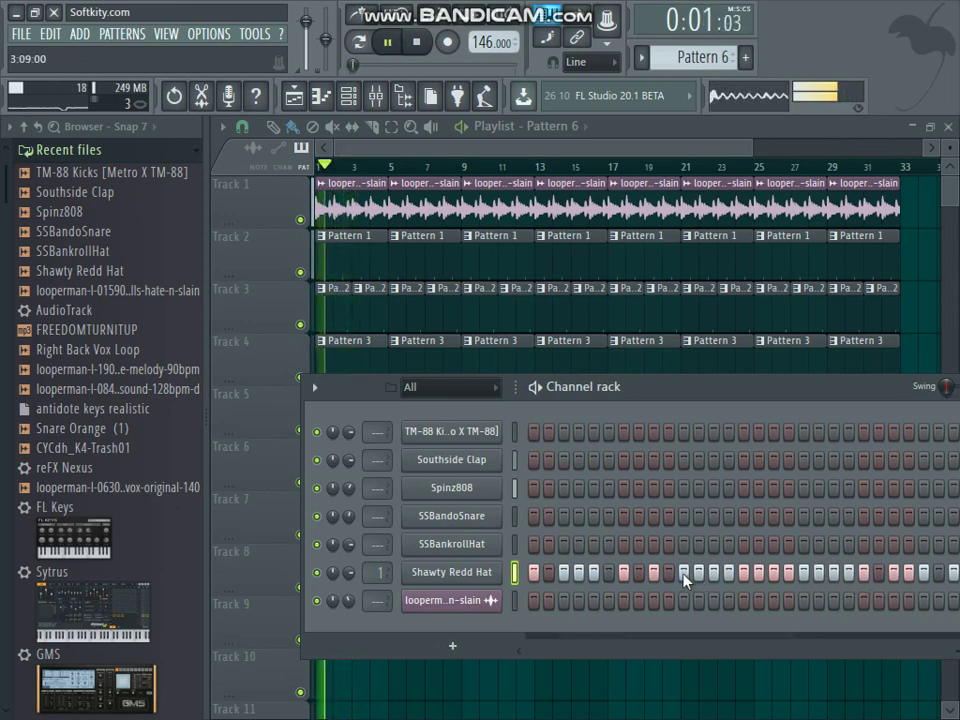
key("ctrl+z")
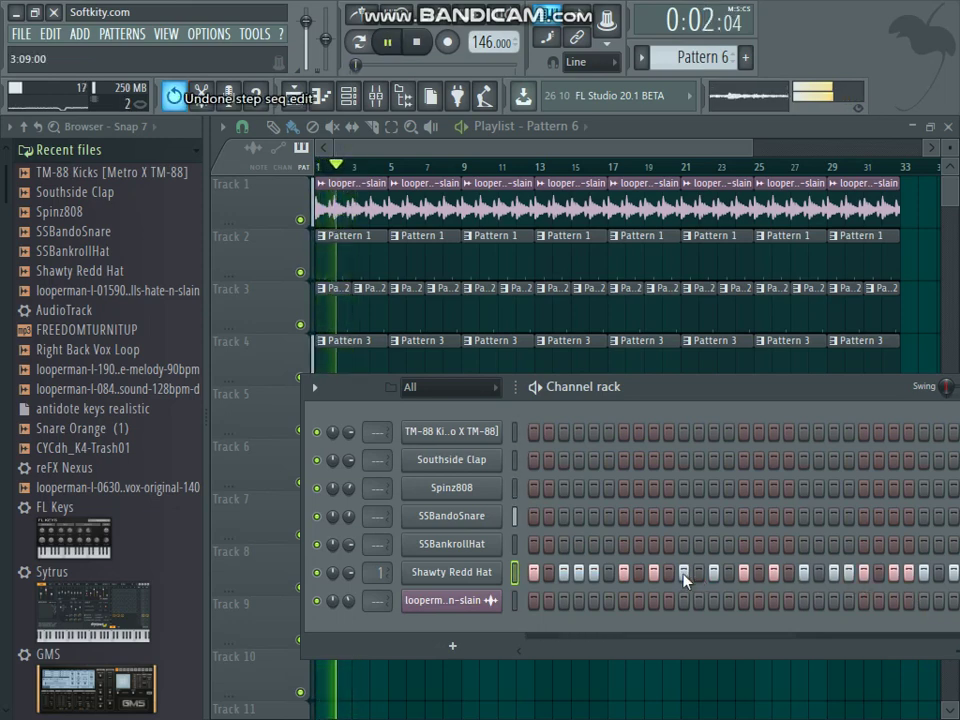
left_click(819, 574)
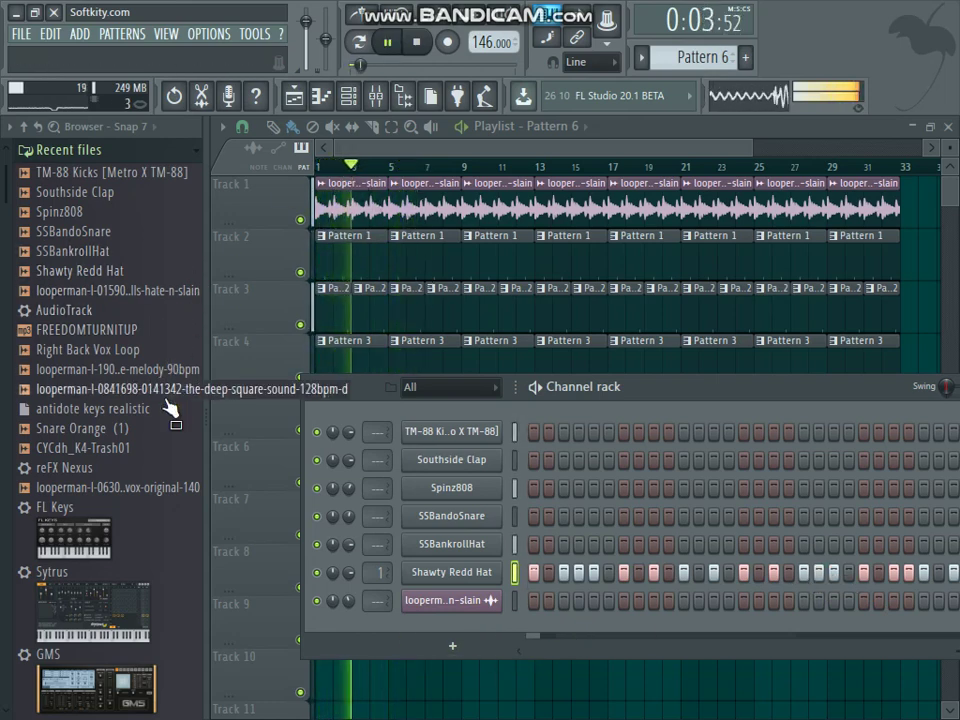
- Place the CYCdh_K4-Trash01 sample at bar 1 of Track 8 and adjust its channel volume
left_click(135, 448)
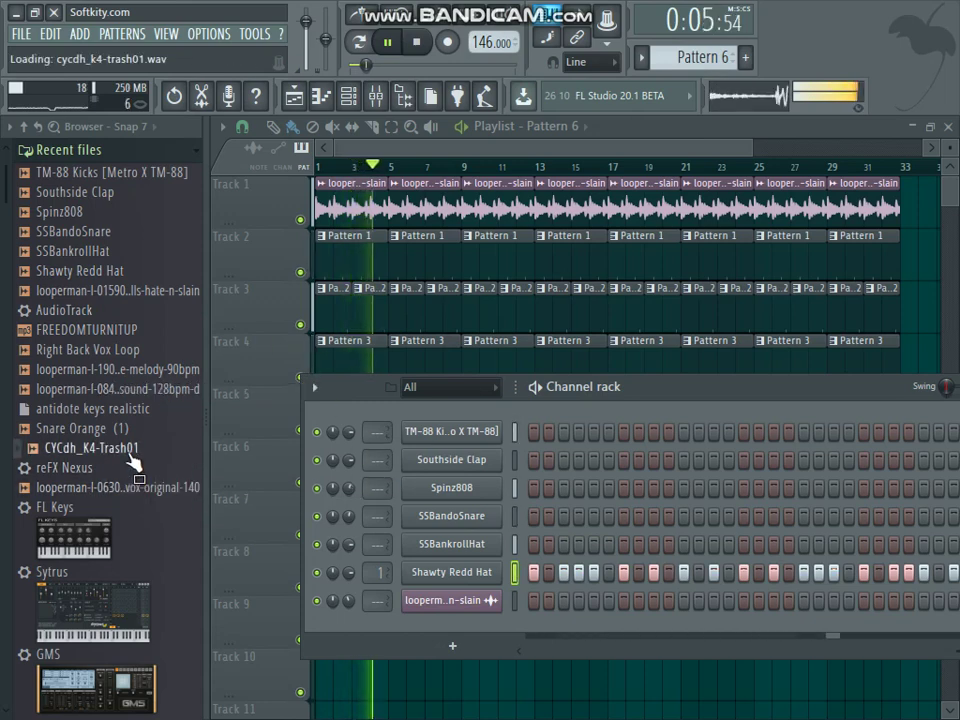
left_click_drag(135, 447, 343, 570)
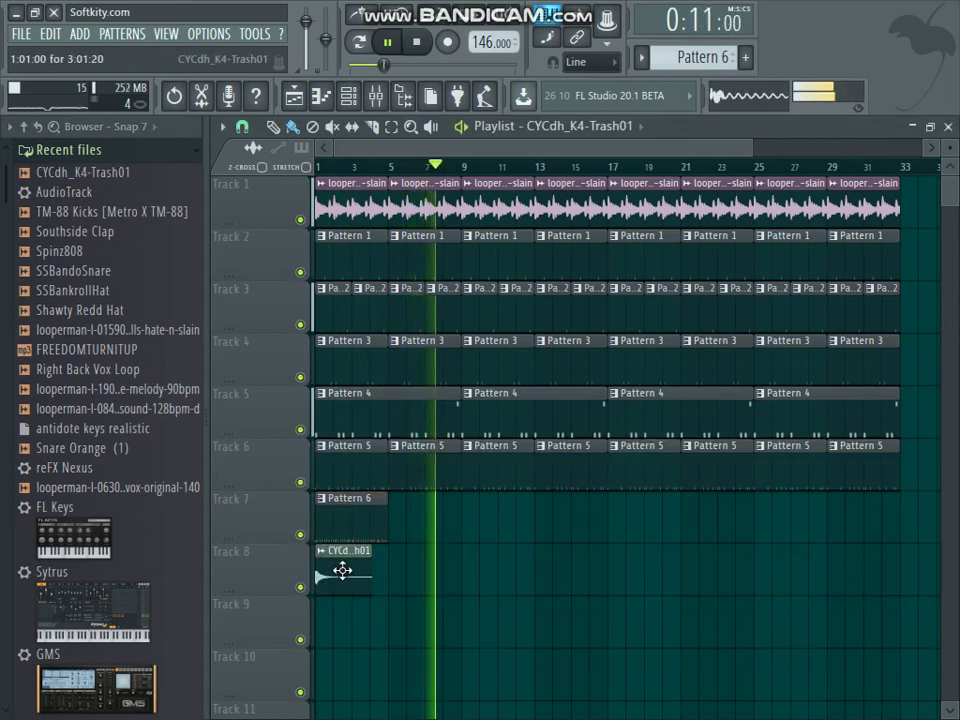
double_click(343, 570)
key("space")
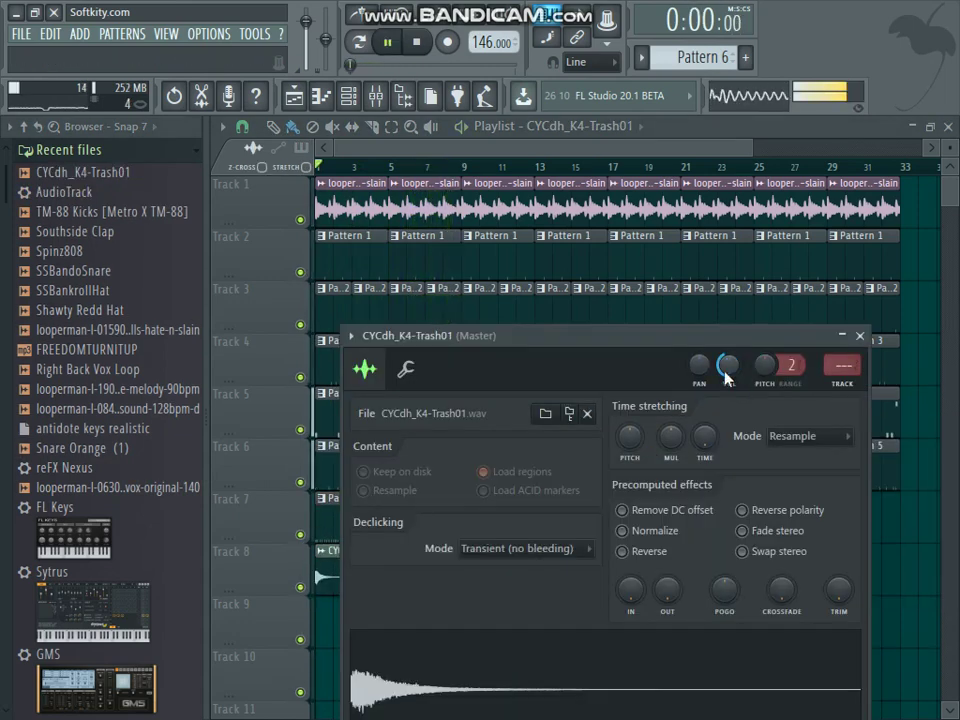
left_click(859, 336)
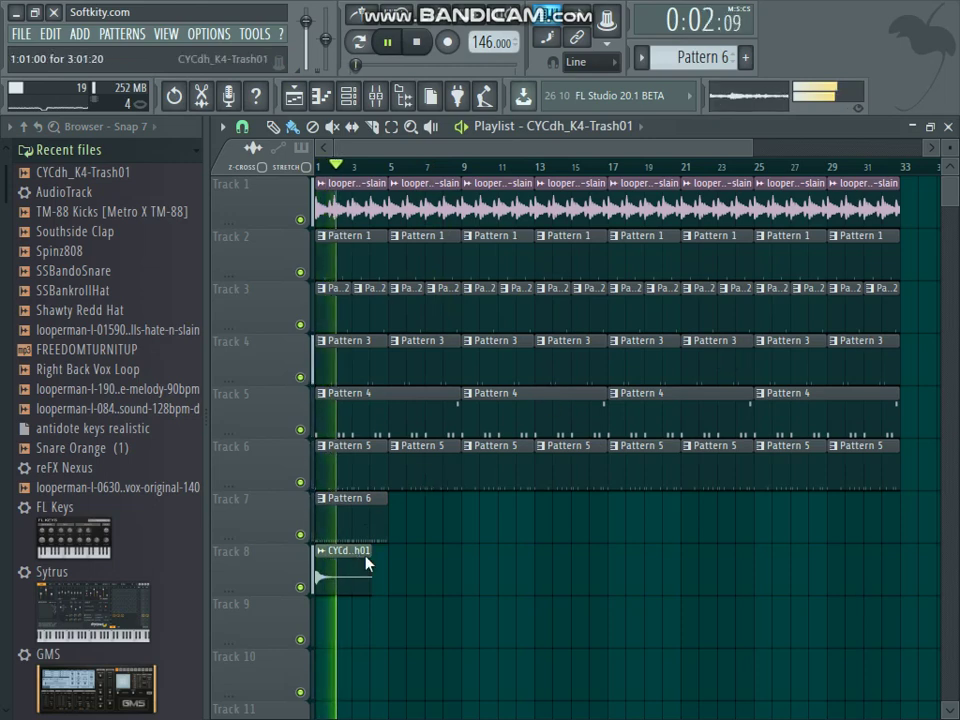
double_click(366, 563)
left_click(859, 336)
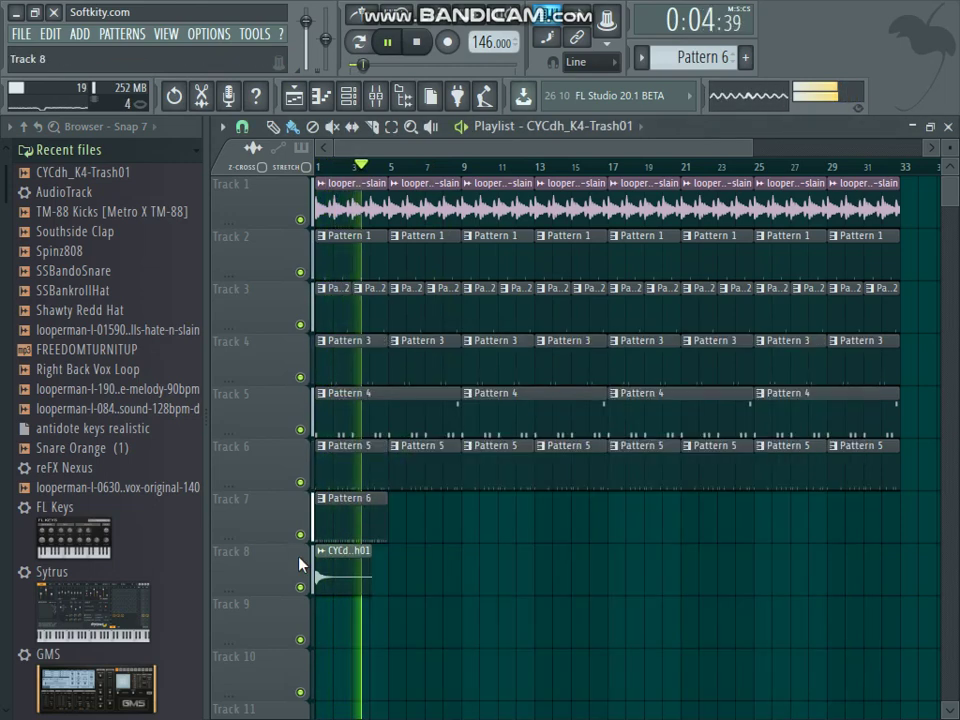
- Repeat the CYCdh_K4-Trash01 clip on Track 8 at bars 9, 17 and 25
left_click(475, 577)
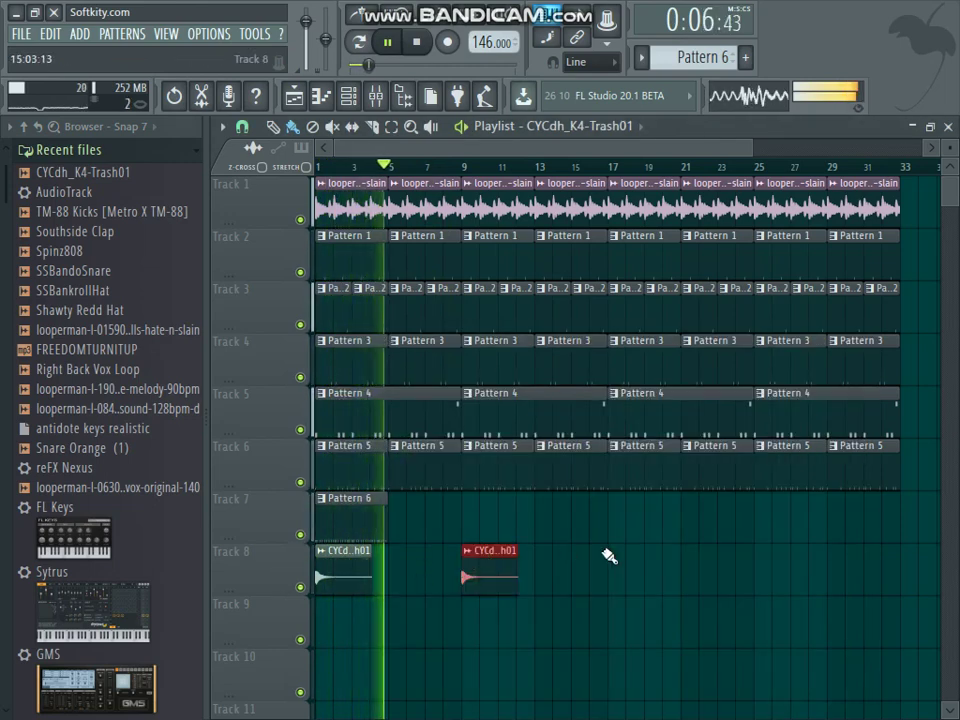
left_click(621, 570)
left_click(758, 574)
- Repeat the Pattern 6 hat clip on Track 7 at bars 5, 9 and 13
left_click(364, 514)
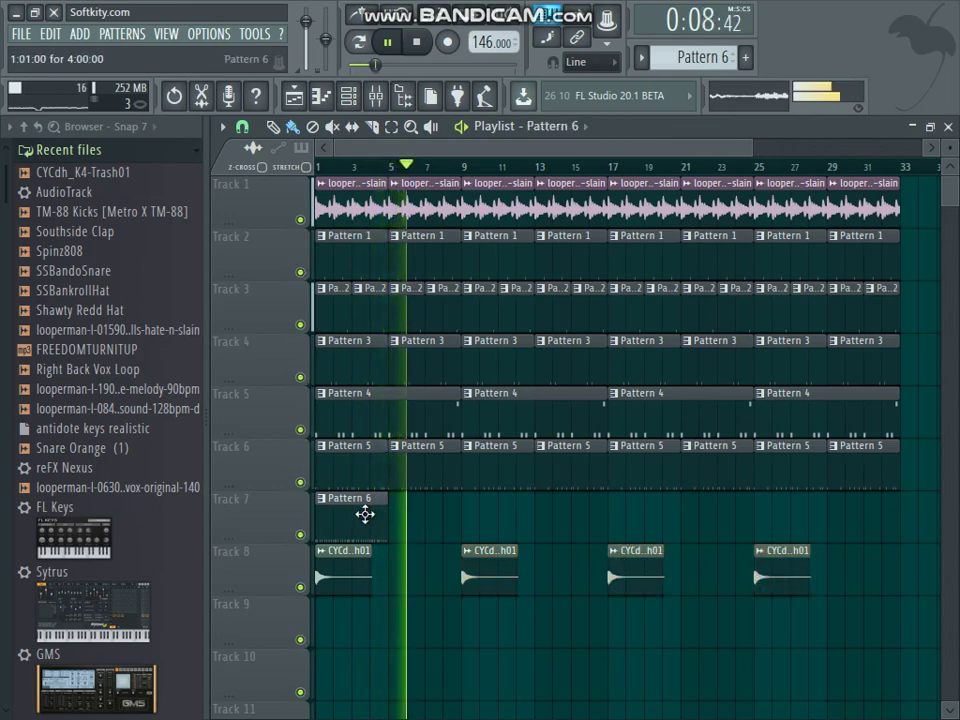
left_click(392, 521)
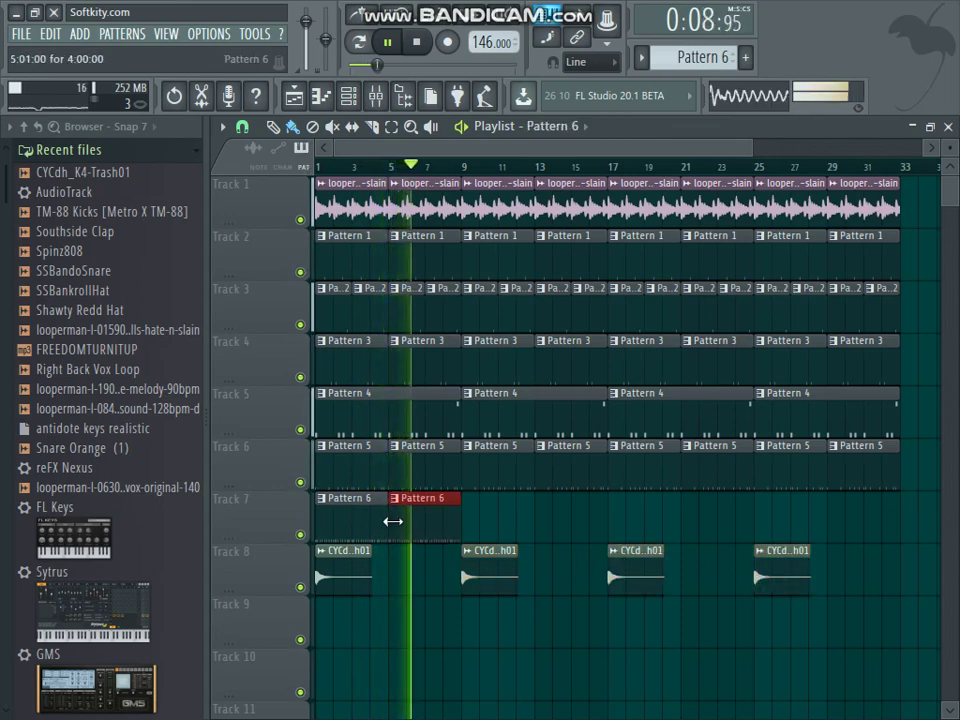
left_click(476, 527)
left_click(548, 533)
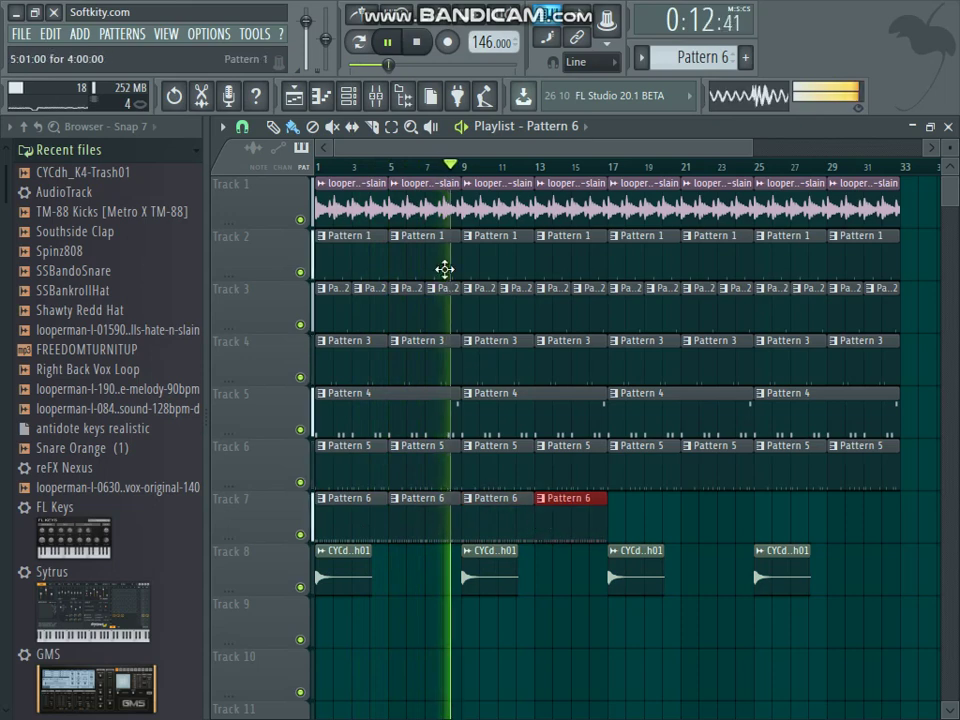
- Delete the pattern clips starting in bars 1 to 4 on Tracks 2 to 7, including the first Pattern 4 clip
right_click(383, 258)
right_click(383, 308)
right_click(383, 360)
right_click(384, 412)
right_click(382, 464)
right_click(378, 516)
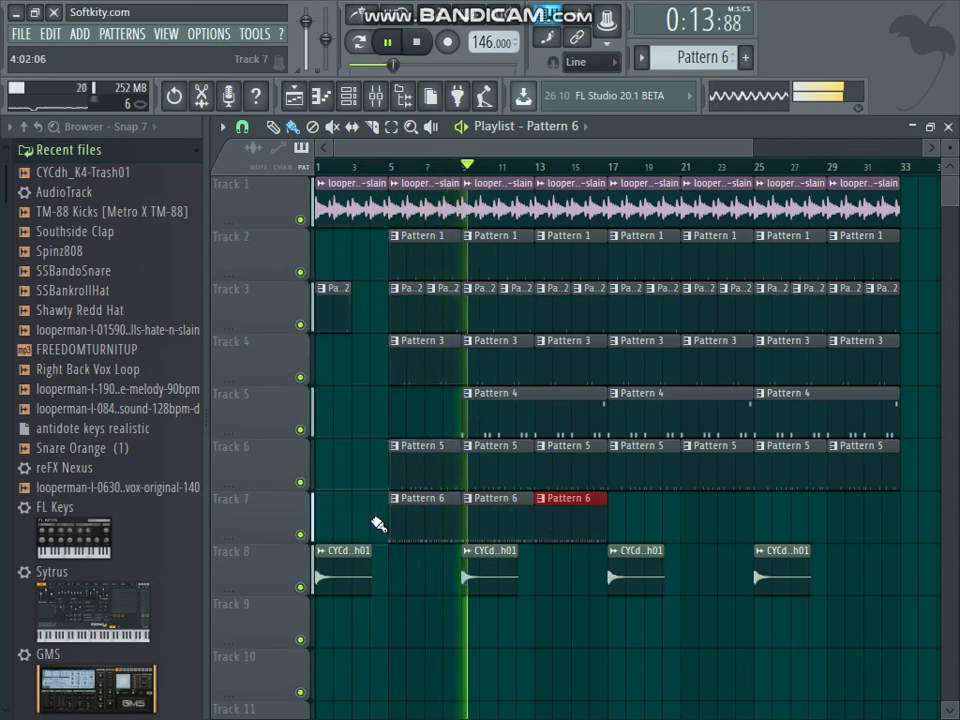
right_click(343, 317)
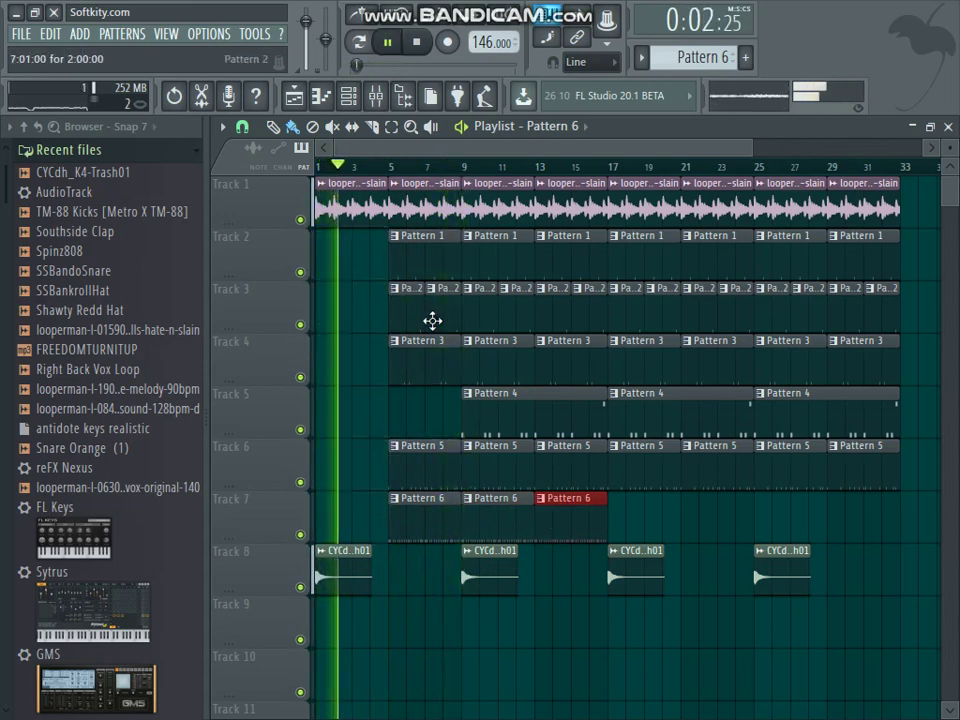
- Delete the pattern clips in bars 5 to 8 on Tracks 2, 3, 4, 6 and 7
right_click(420, 268)
right_click(420, 308)
right_click(440, 308)
right_click(425, 360)
right_click(430, 464)
right_click(439, 516)
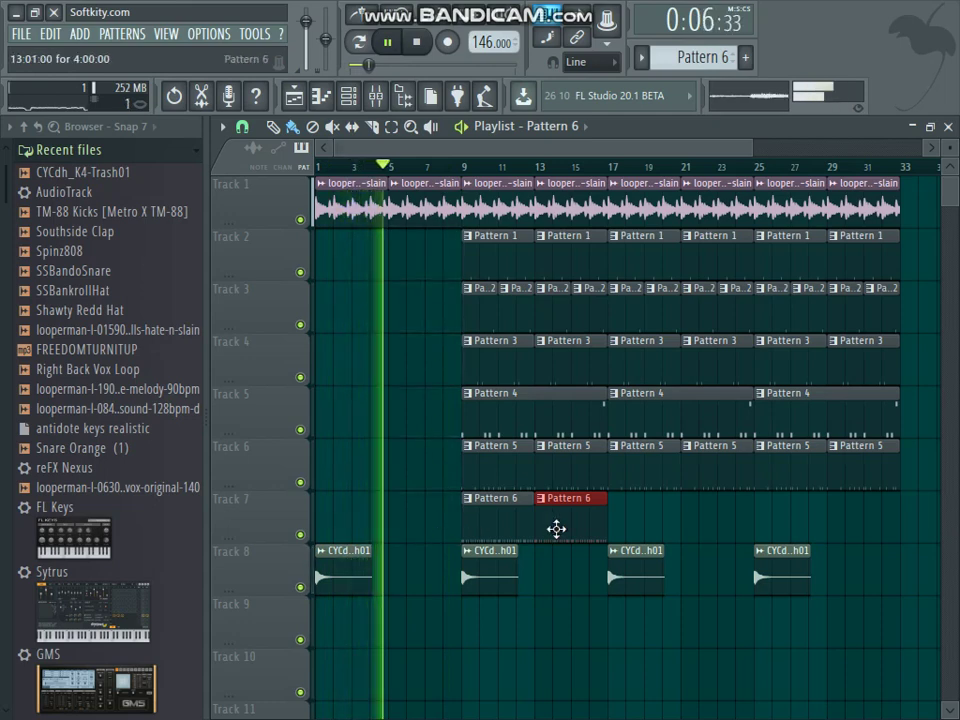
- Repeat the Pattern 6 clip on Track 7 at bars 17, 21, 25 and 29, and set the CYCdh_K4-Trash01 channel volume to about 17%
left_click_drag(612, 521, 848, 515)
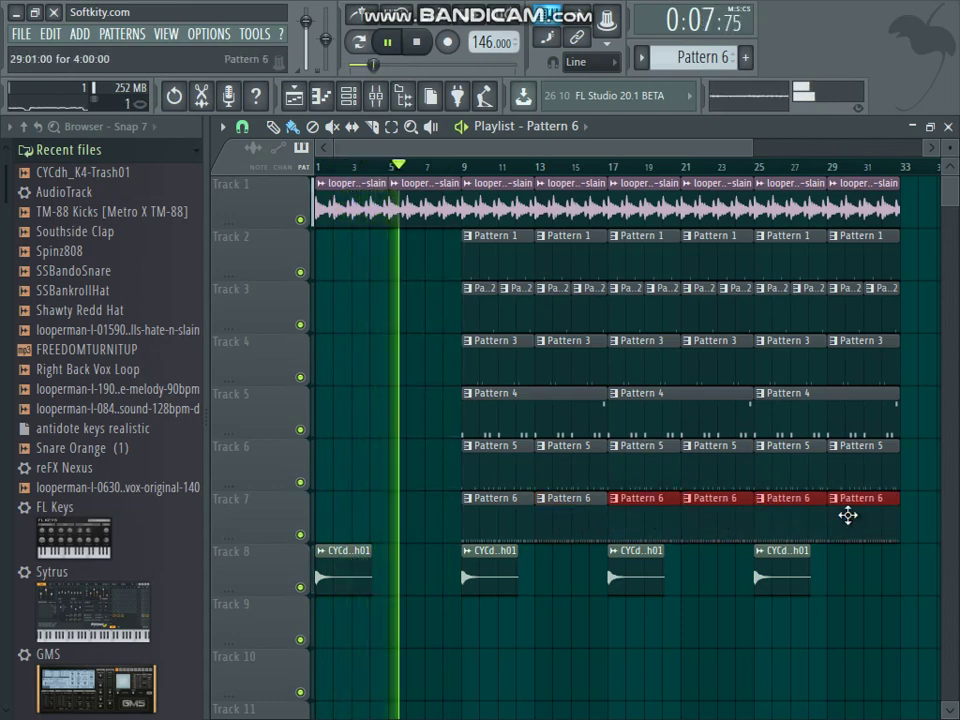
double_click(476, 568)
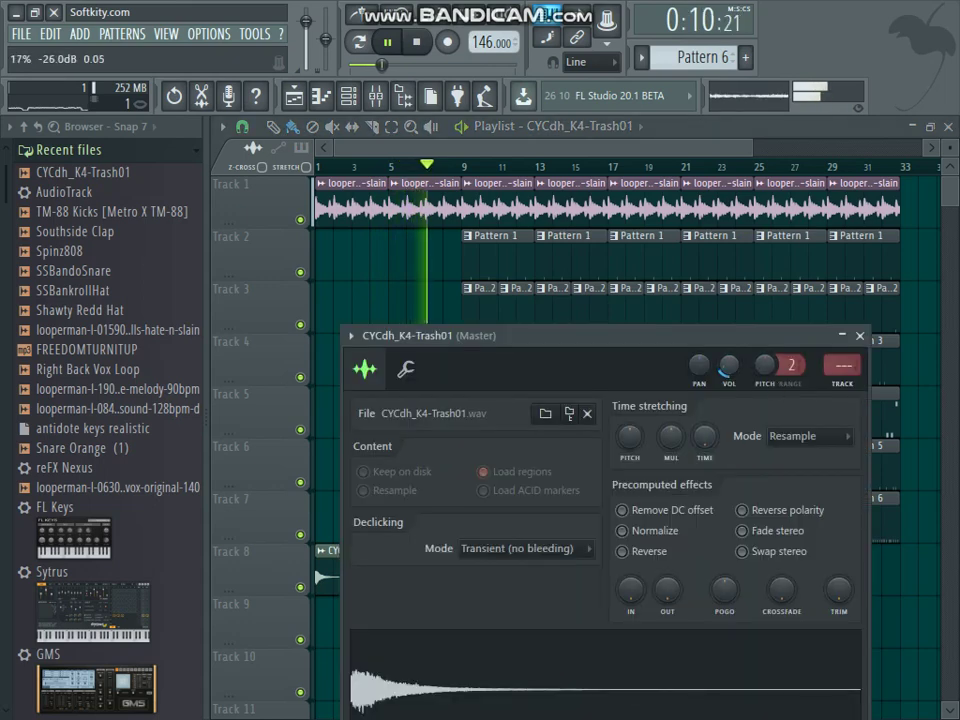
left_click(860, 336)
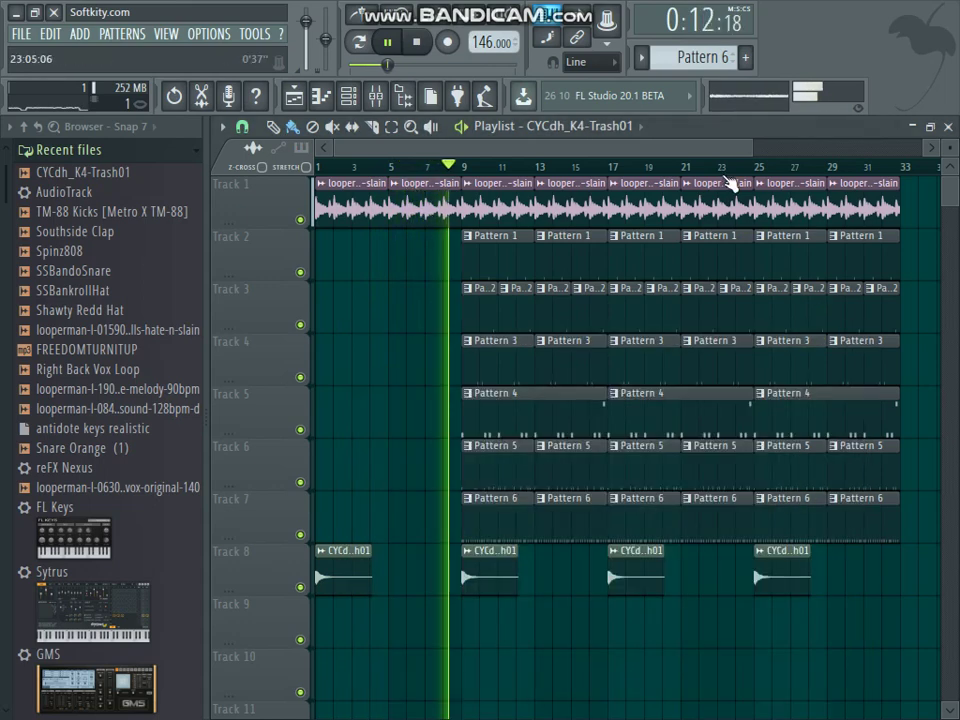
- Show all channels in the channel rack, raise the TM-88 Kicks level adjustment volume to about 149%, and lower its main channel volume
scroll(740, 180, "down", 2)
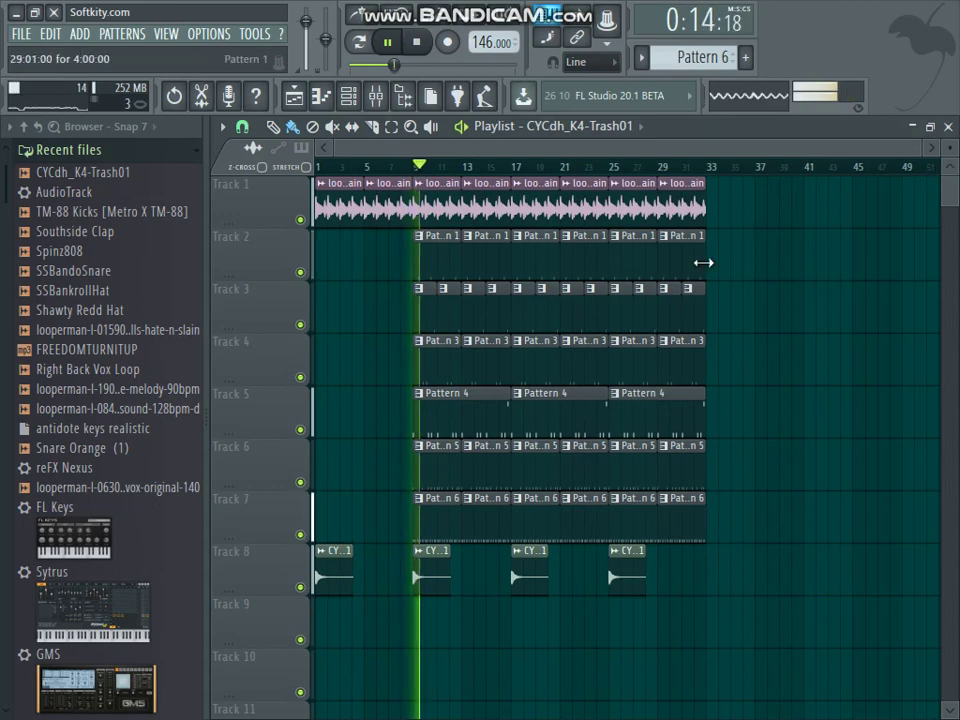
left_click(349, 96)
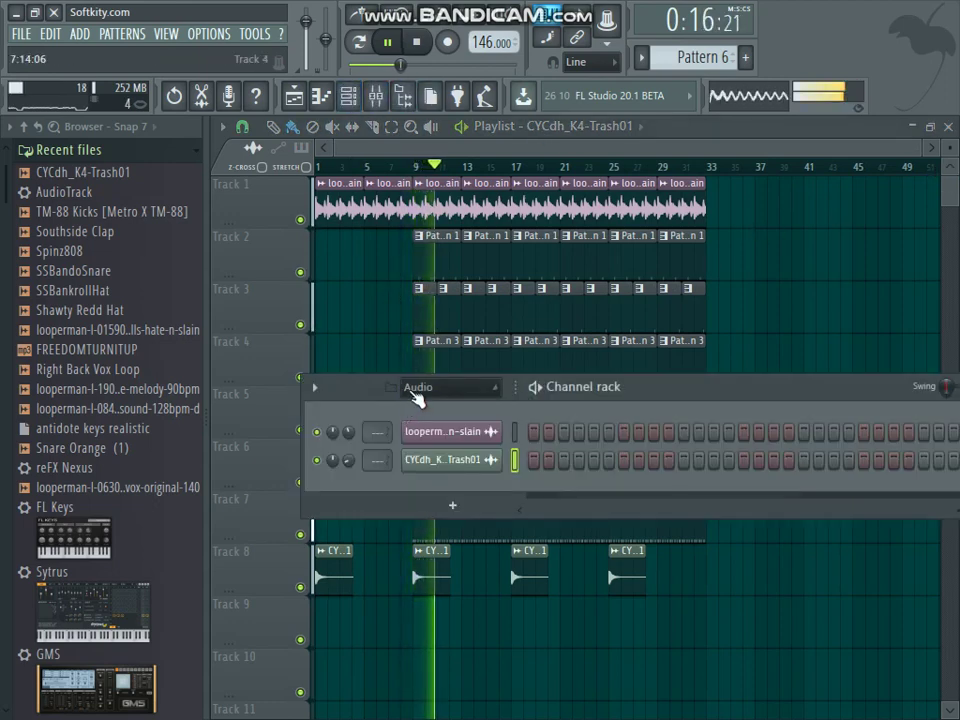
left_click(450, 387)
left_click(414, 406)
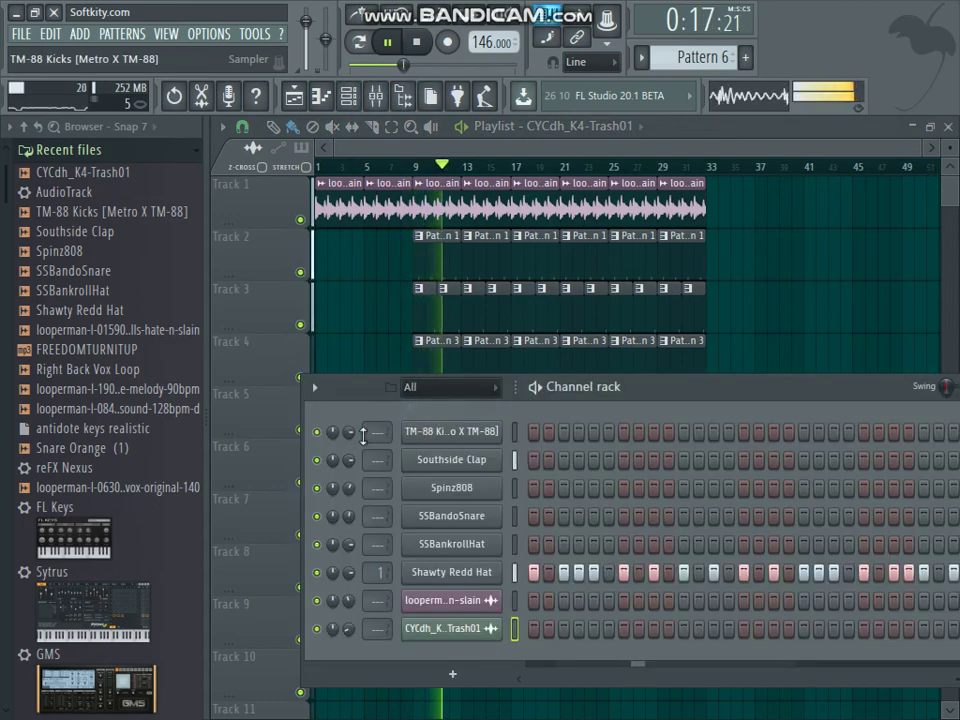
left_click(431, 438)
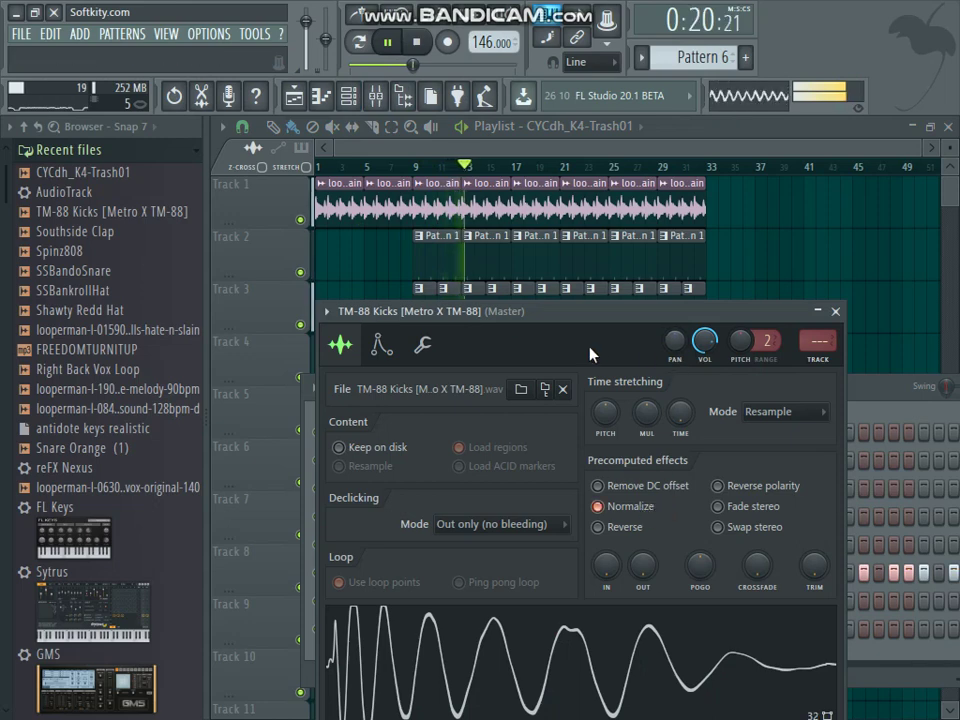
left_click(424, 345)
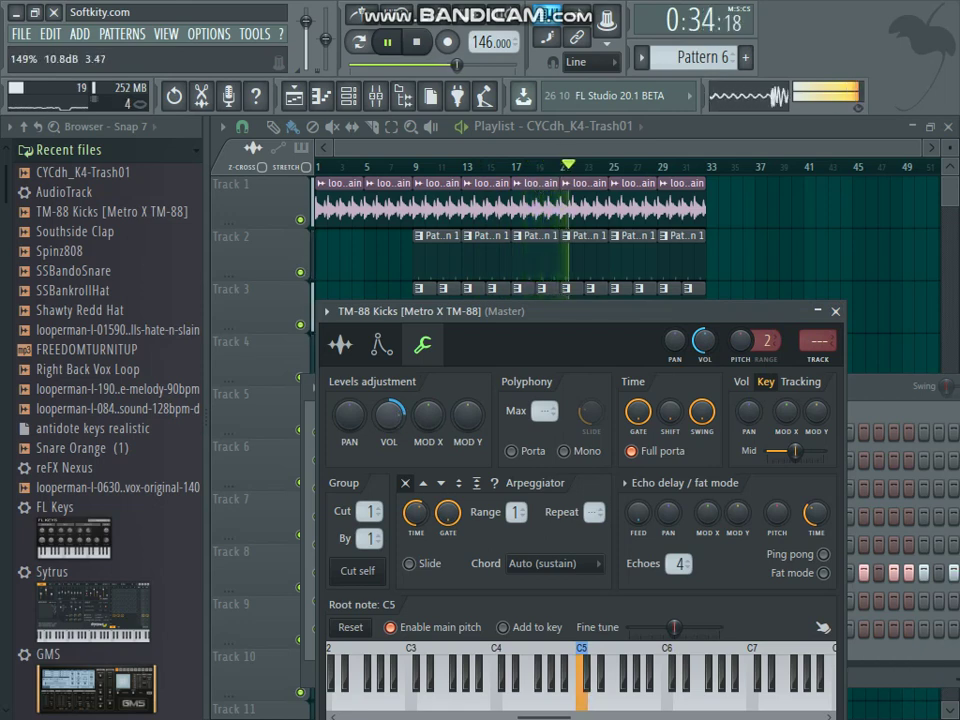
left_click(835, 311)
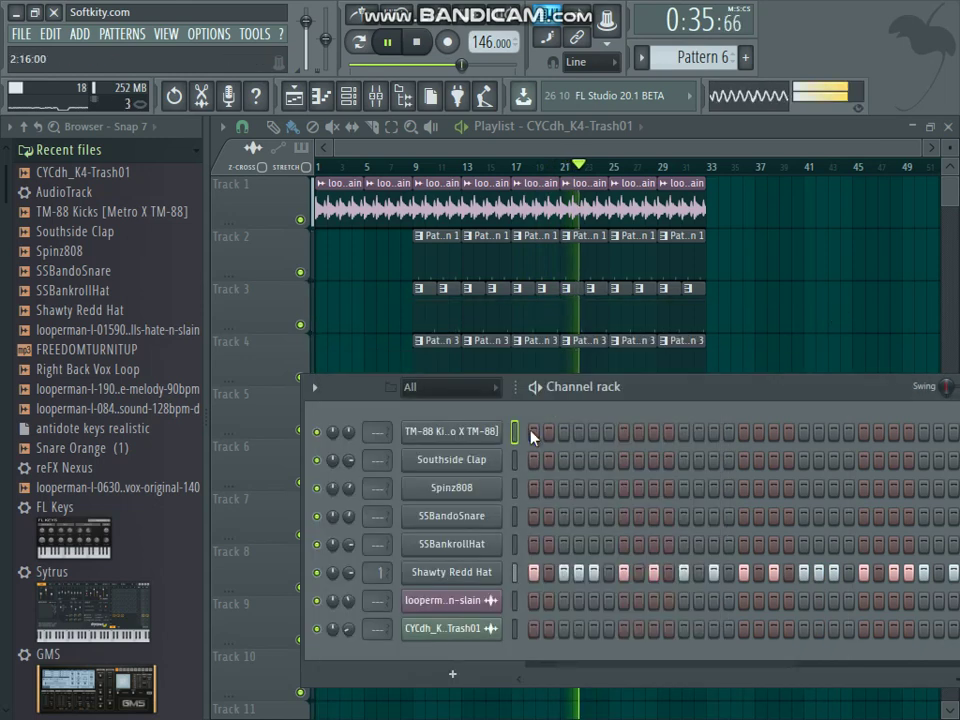
- Check the Spinz808 channel's sample, level adjustment and cut group settings, and close the channel rack
left_click(441, 490)
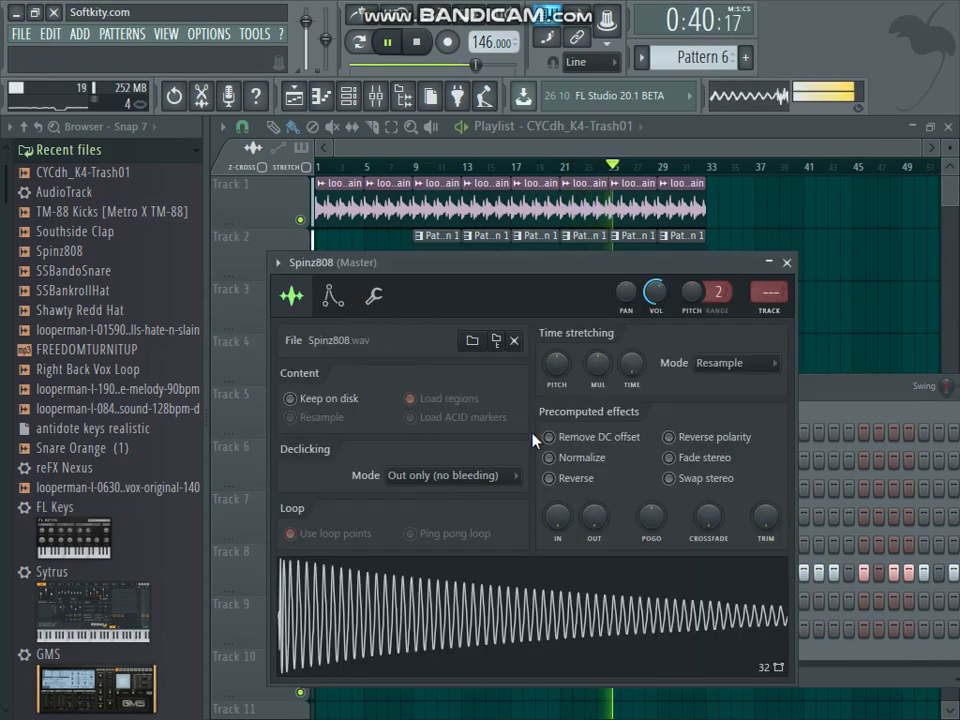
left_click(373, 296)
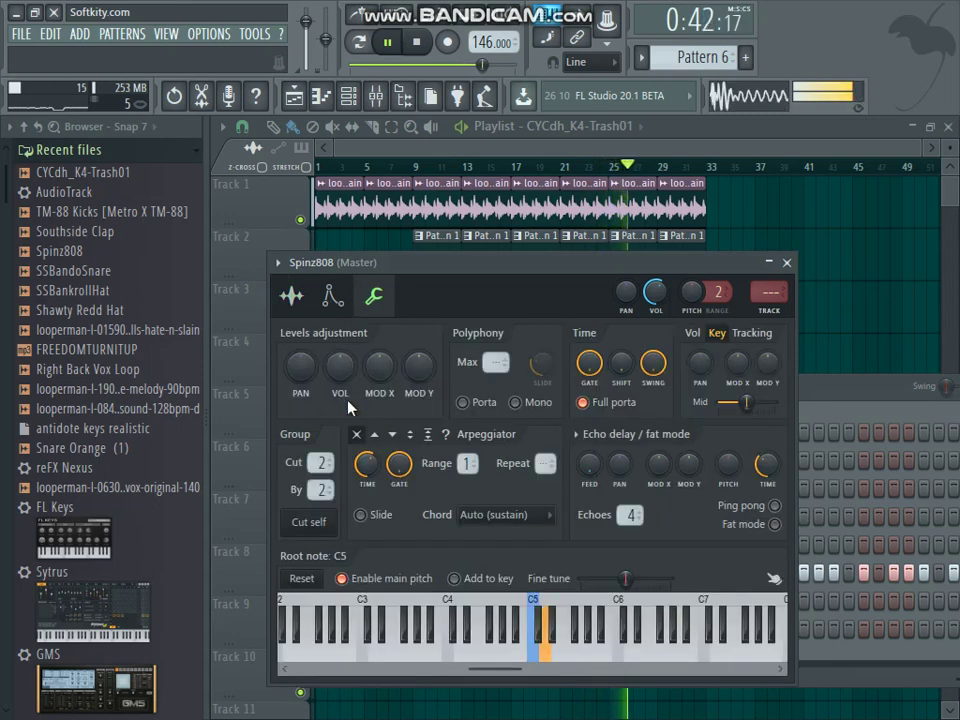
left_click(786, 263)
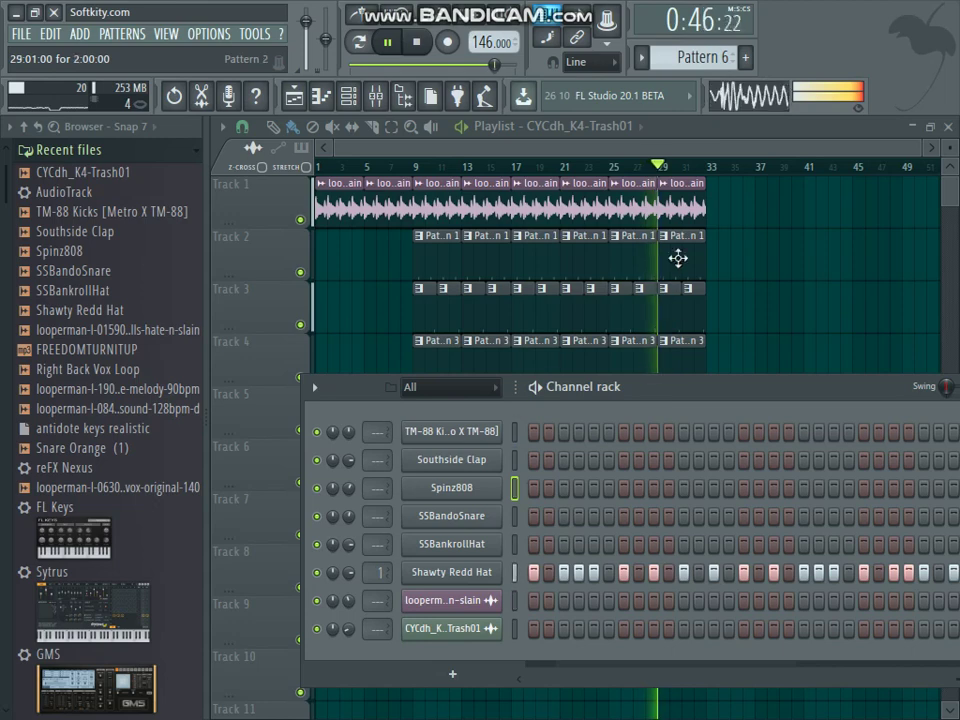
key("F6")
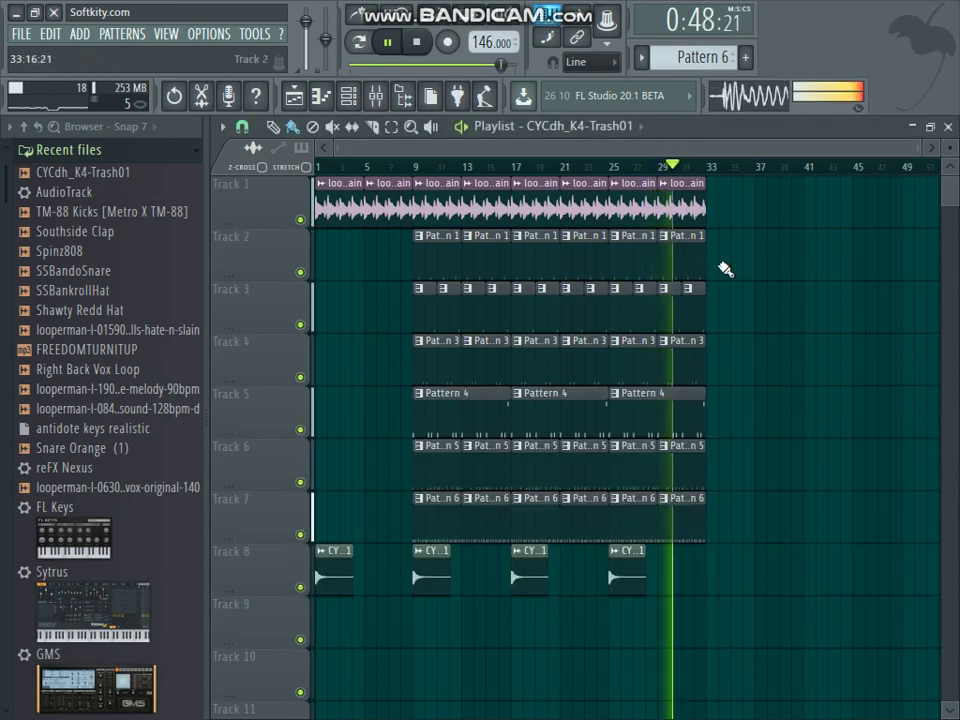
- Repeat the bell loop on Track 1 at bars 33, 37, 41 and 45, and Pattern 1 on Track 2 at bars 33, 37 and 41
left_click_drag(708, 213, 873, 218)
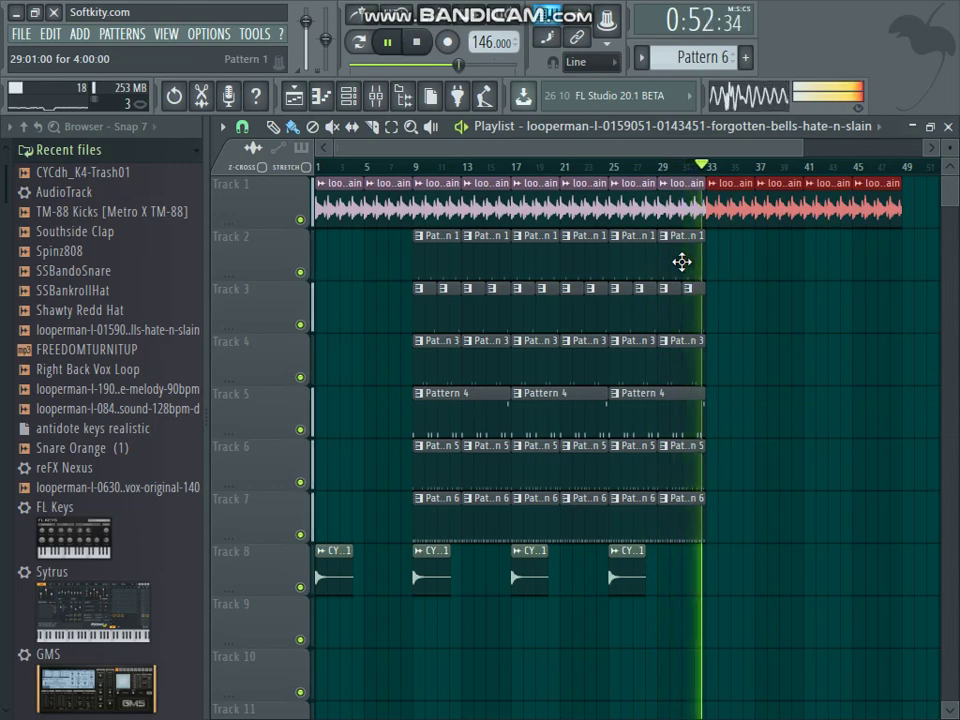
left_click(681, 262)
left_click(713, 265)
left_click(760, 270)
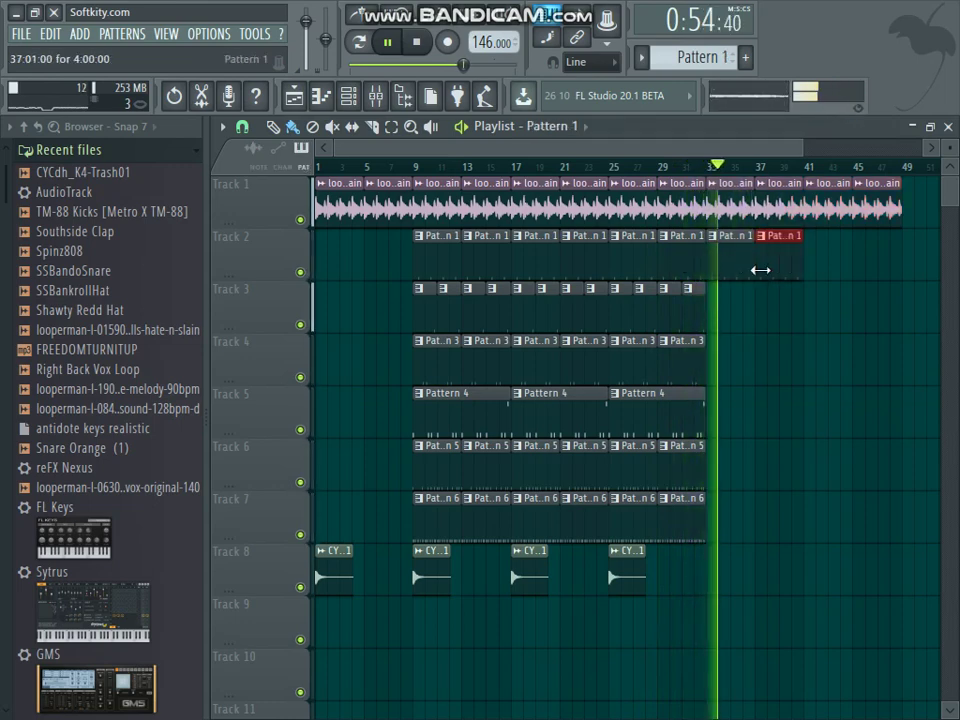
left_click(814, 270)
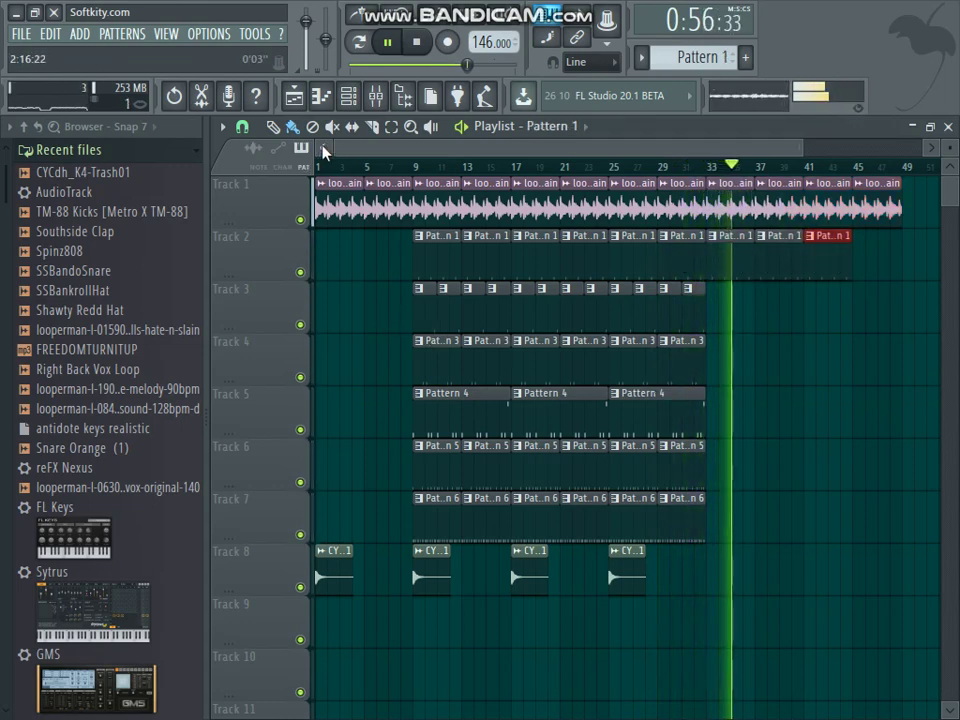
- Trim the last Pattern 4 clip on Track 5 to a length of 7:08:00 and delete the Pattern 1 clip at bar 41
left_click_drag(323, 150, 615, 152)
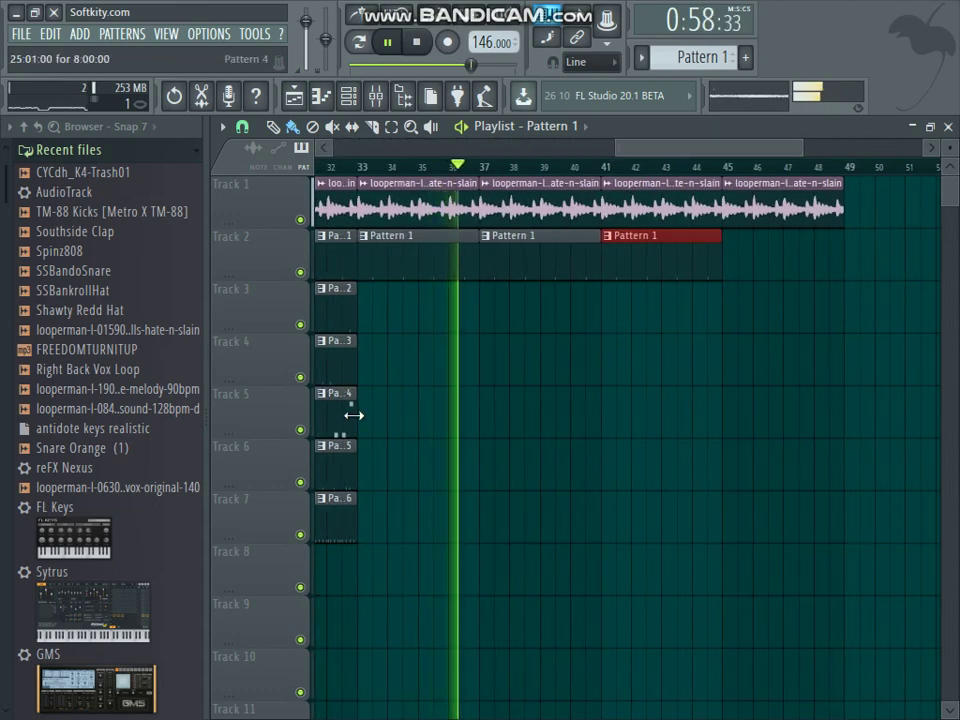
left_click_drag(354, 415, 340, 414)
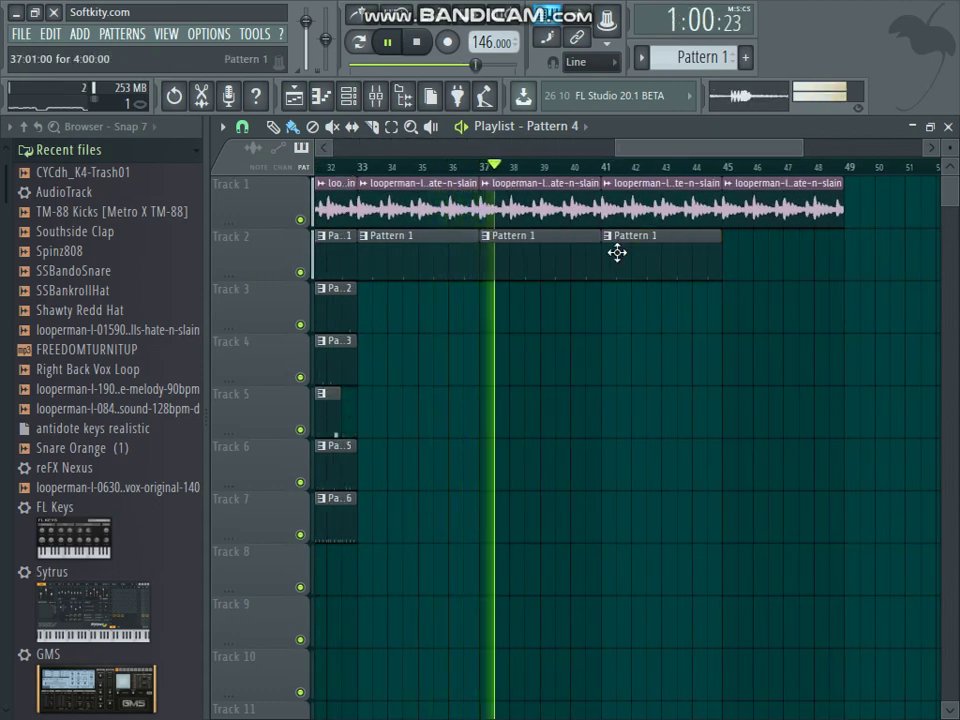
right_click(658, 268)
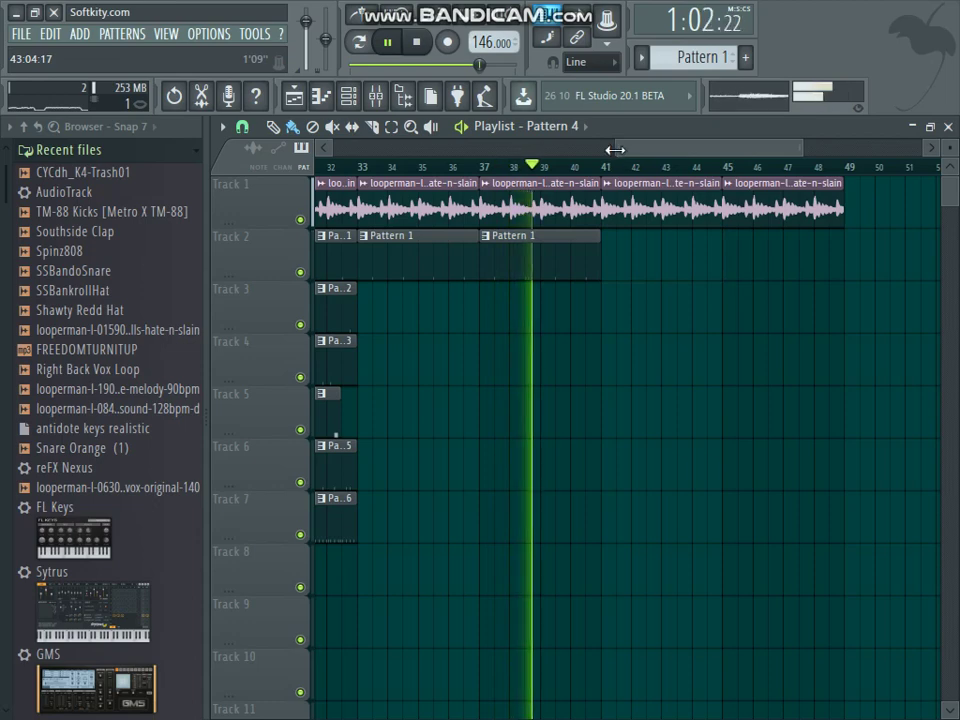
- Place Pattern 3 clips on Track 4 at bars 41 and 45
left_click_drag(615, 150, 405, 150)
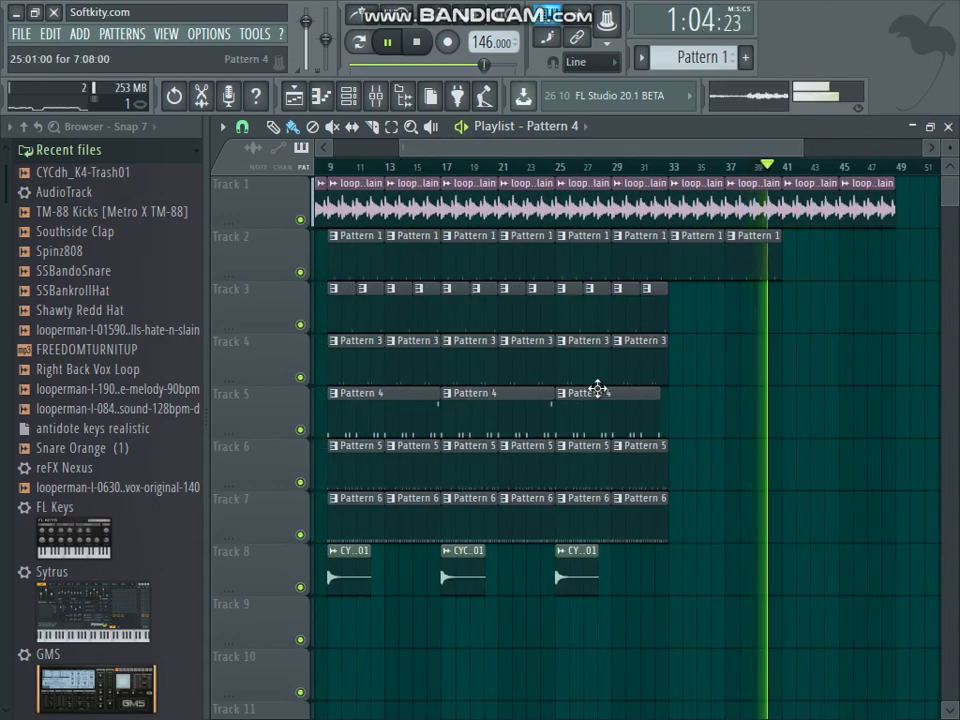
left_click(645, 358)
left_click(790, 360)
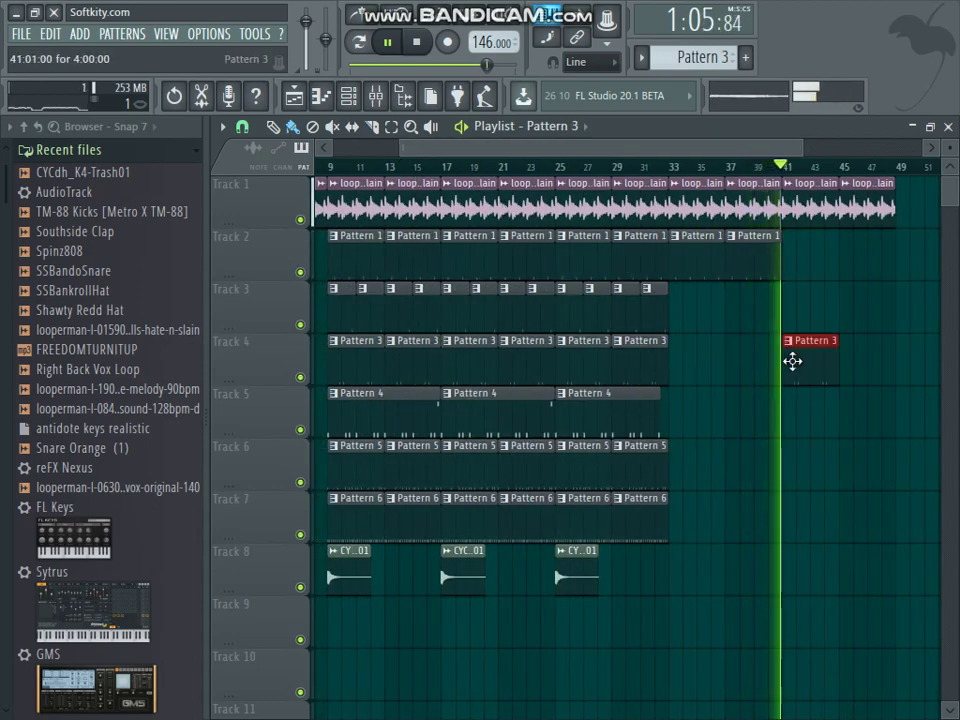
left_click(860, 376)
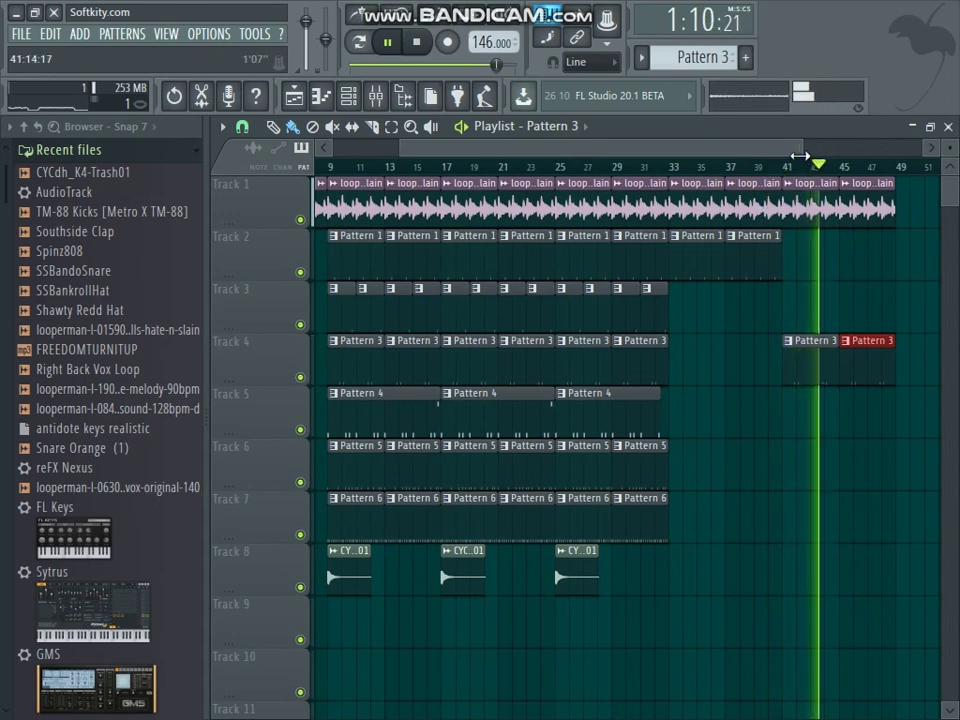
- Duplicate the whole arrangement without its first eight bars and position the copy so that it starts at bar 49
scroll(800, 156, "down", 2)
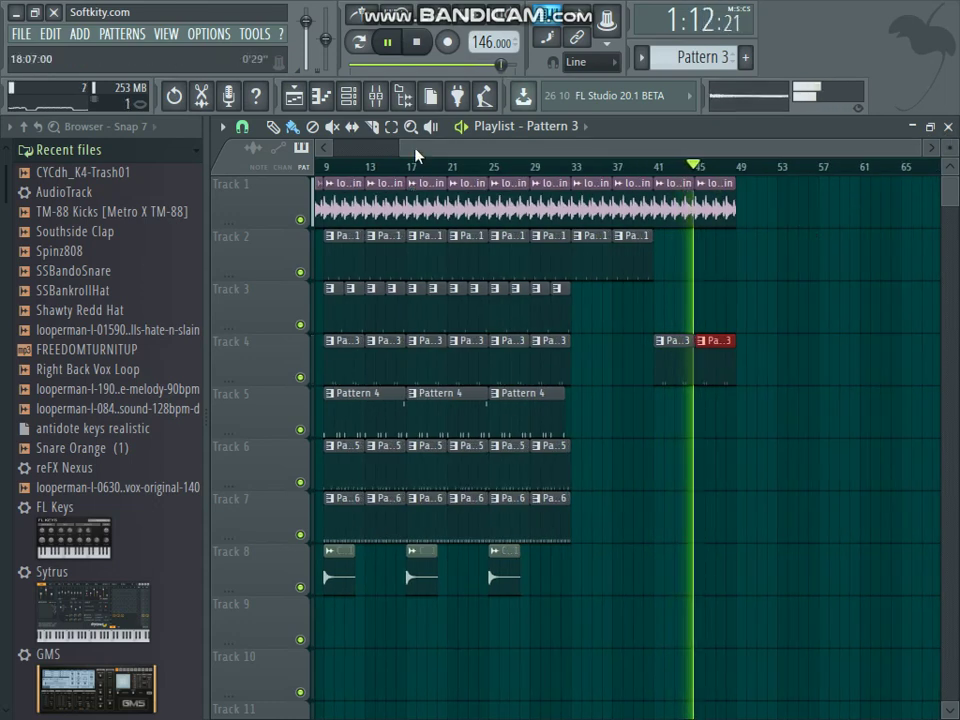
scroll(416, 155, "down", 2)
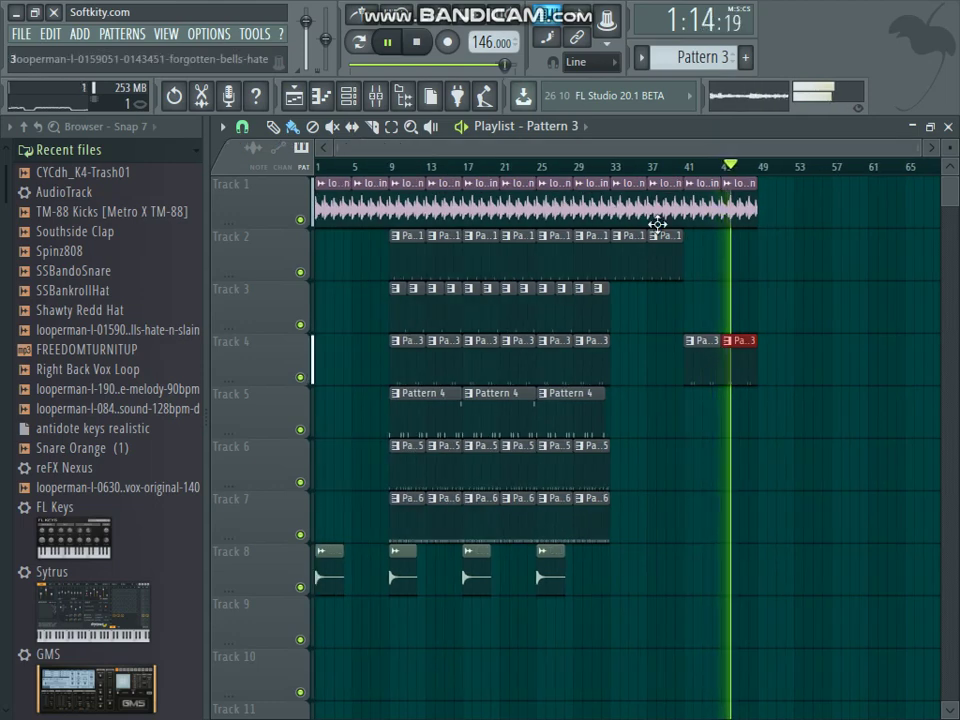
key("ctrl+a")
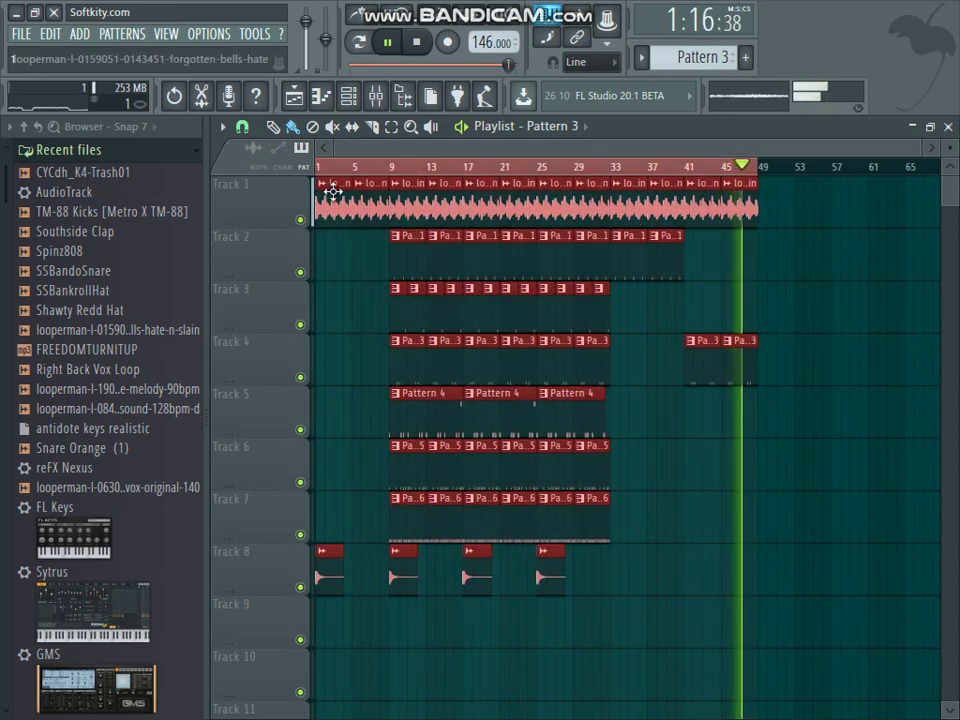
left_click_drag(333, 190, 765, 216)
key("space")
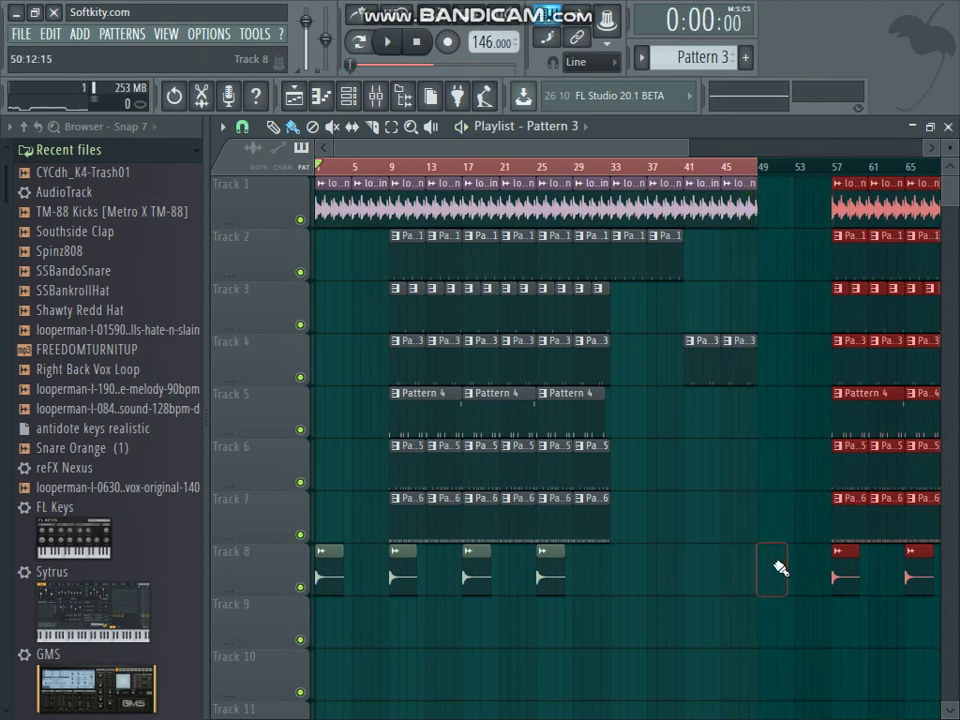
left_click_drag(846, 204, 775, 210)
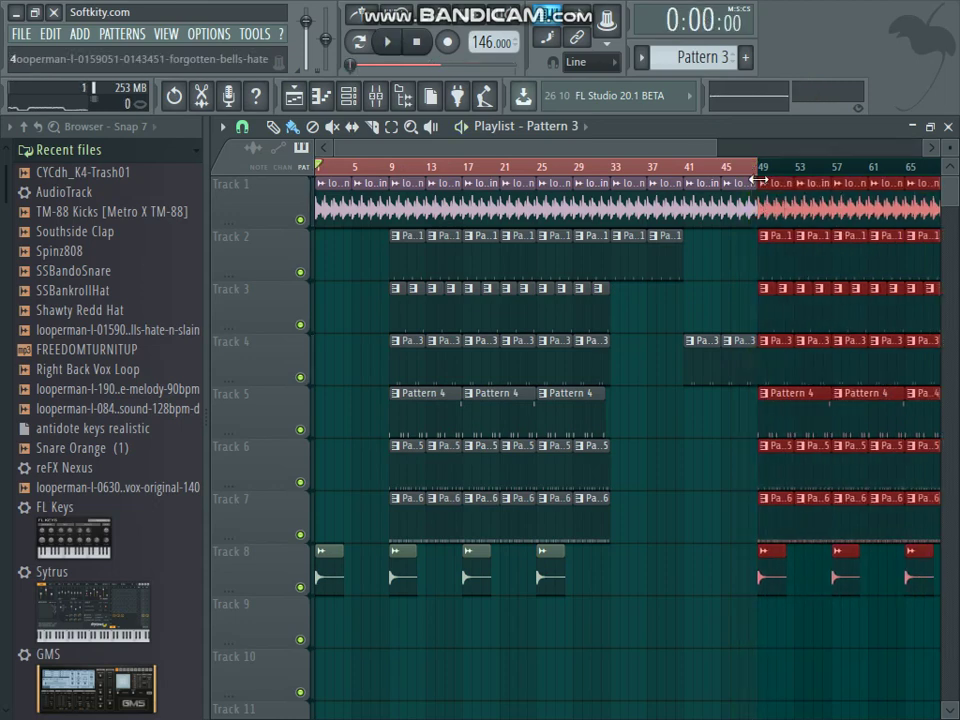
- Deselect the clips and play the song from shortly before bar 49 to review the transition into the copied section
left_click(765, 177)
key("space")
left_click(735, 164)
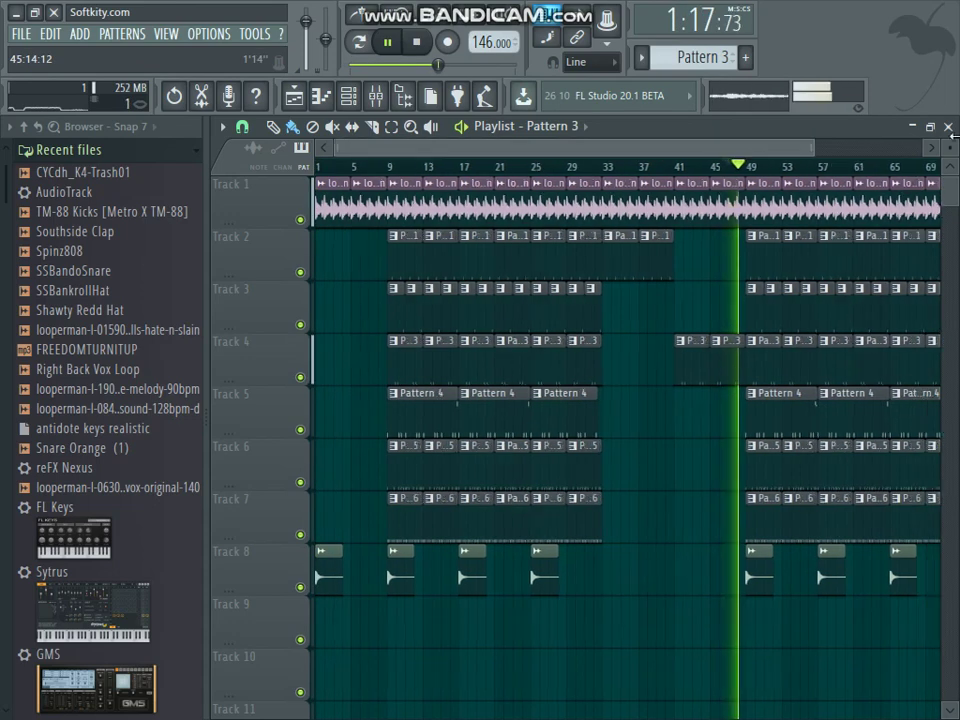
left_click_drag(712, 145, 935, 146)
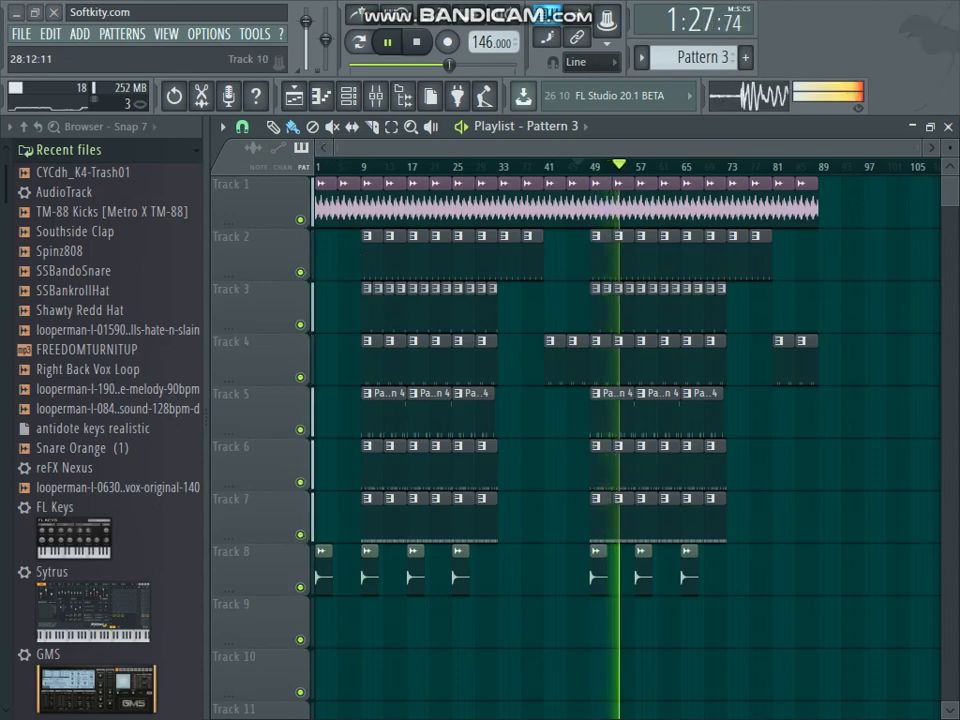
key("super")
left_click(682, 711)
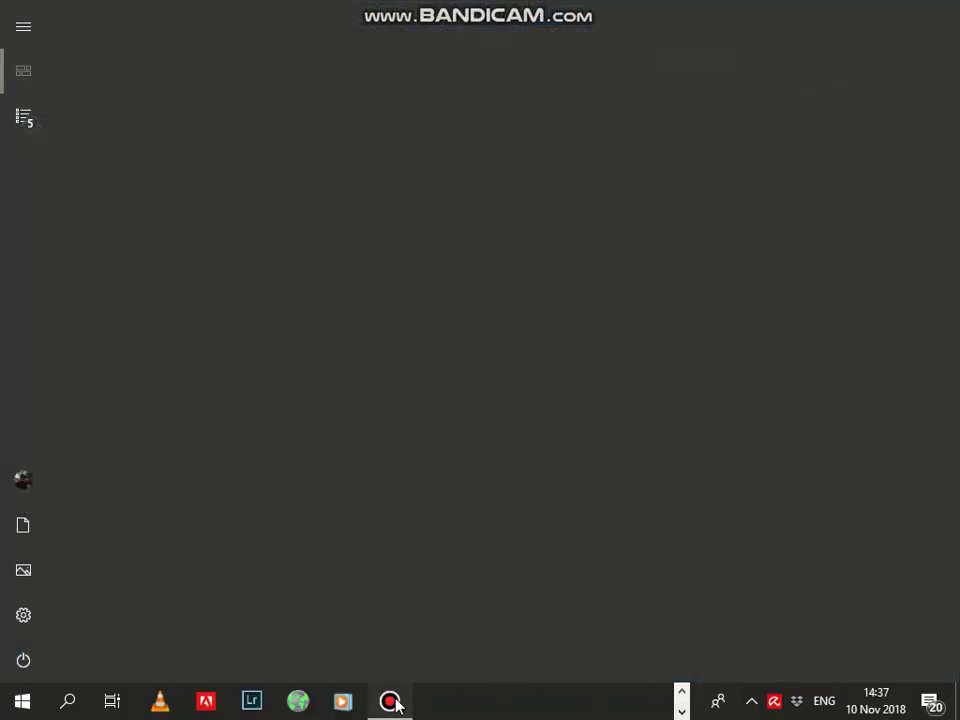
left_click(390, 701)
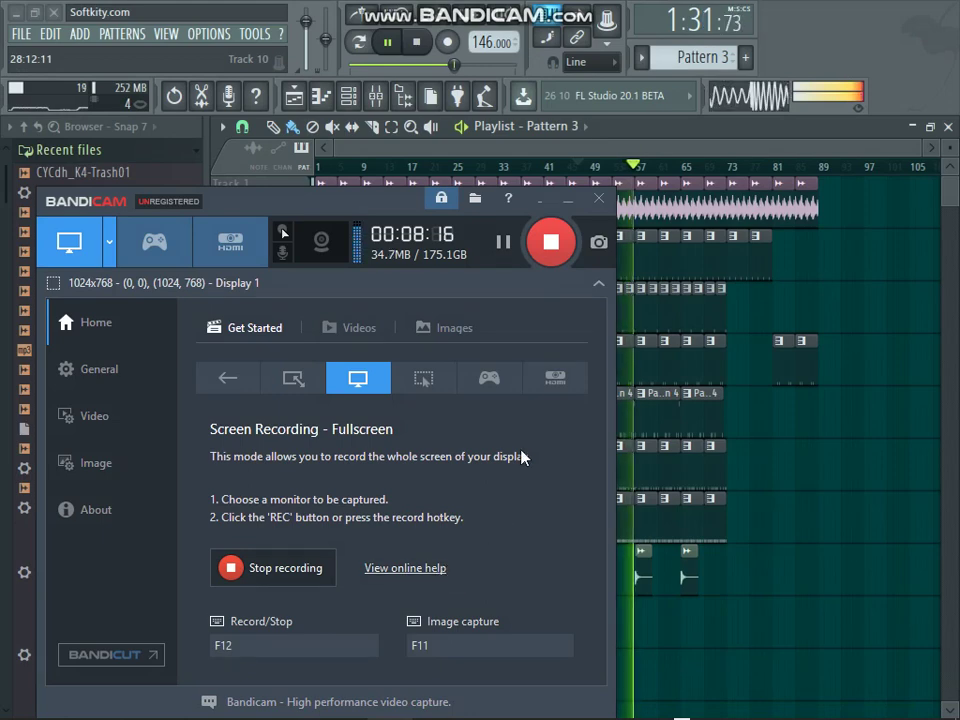
left_click(567, 203)
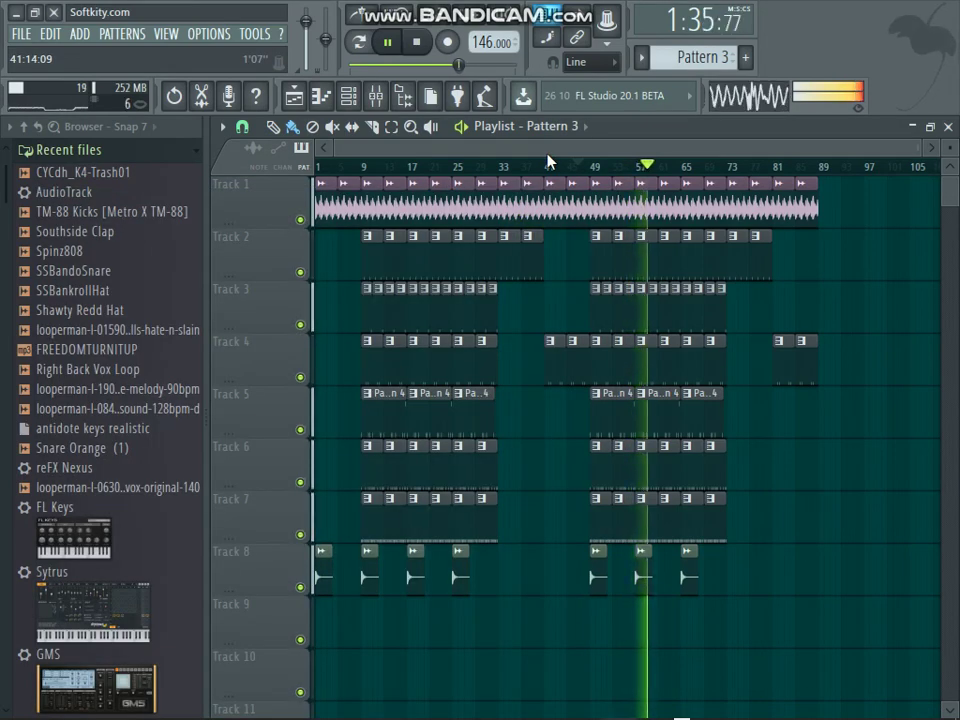
- Create the empty Pattern 7 and place its clip near the start of Track 9
left_click(360, 108)
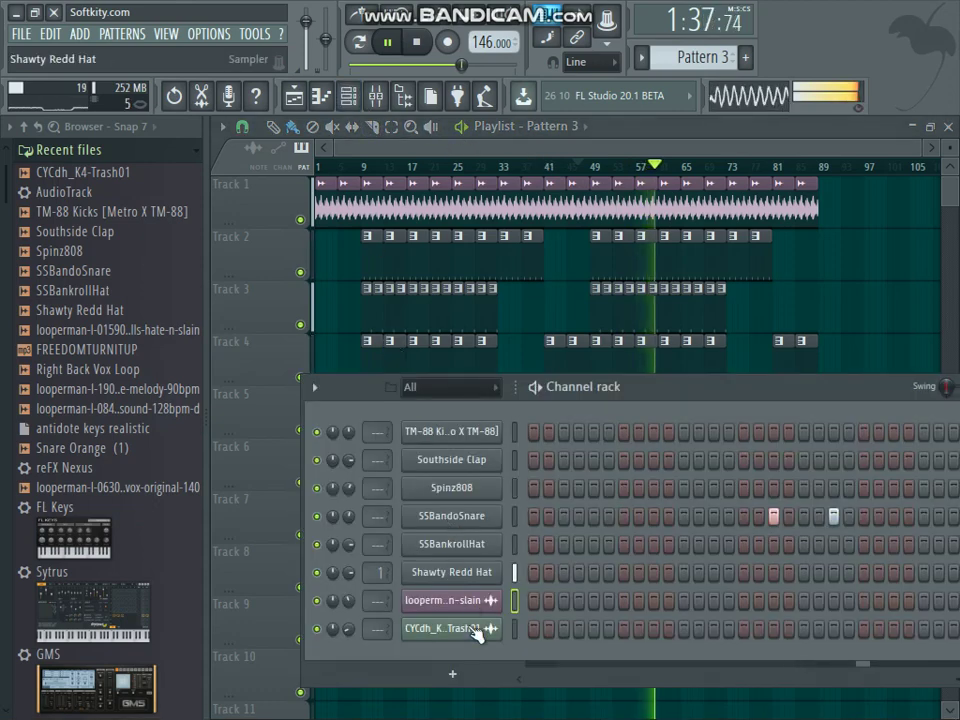
left_click(677, 55)
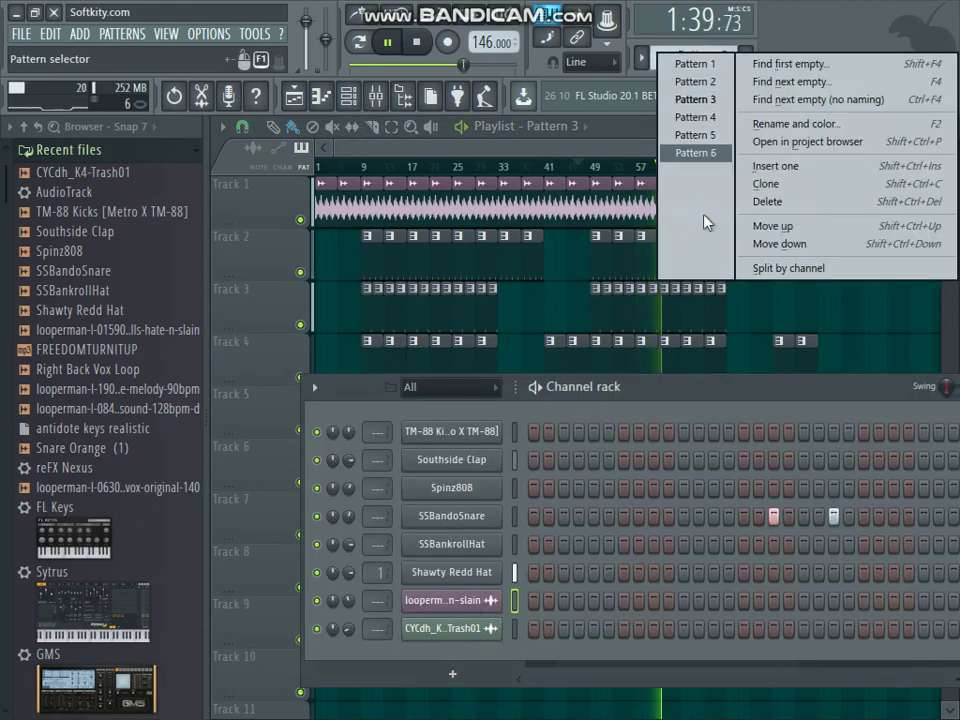
left_click(708, 157)
left_click(745, 57)
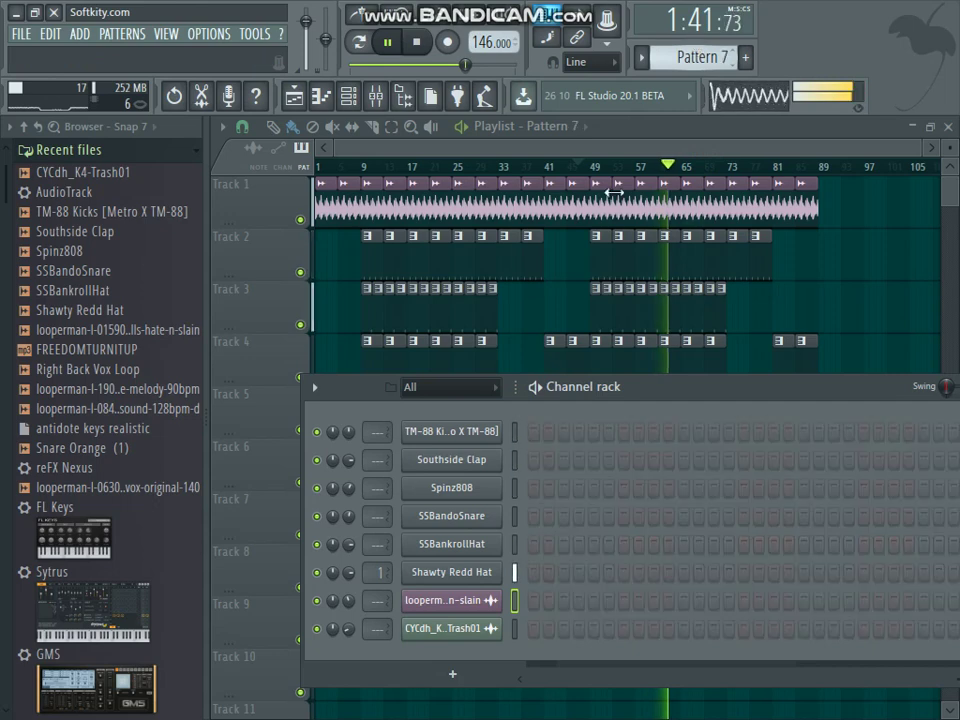
left_click(460, 692)
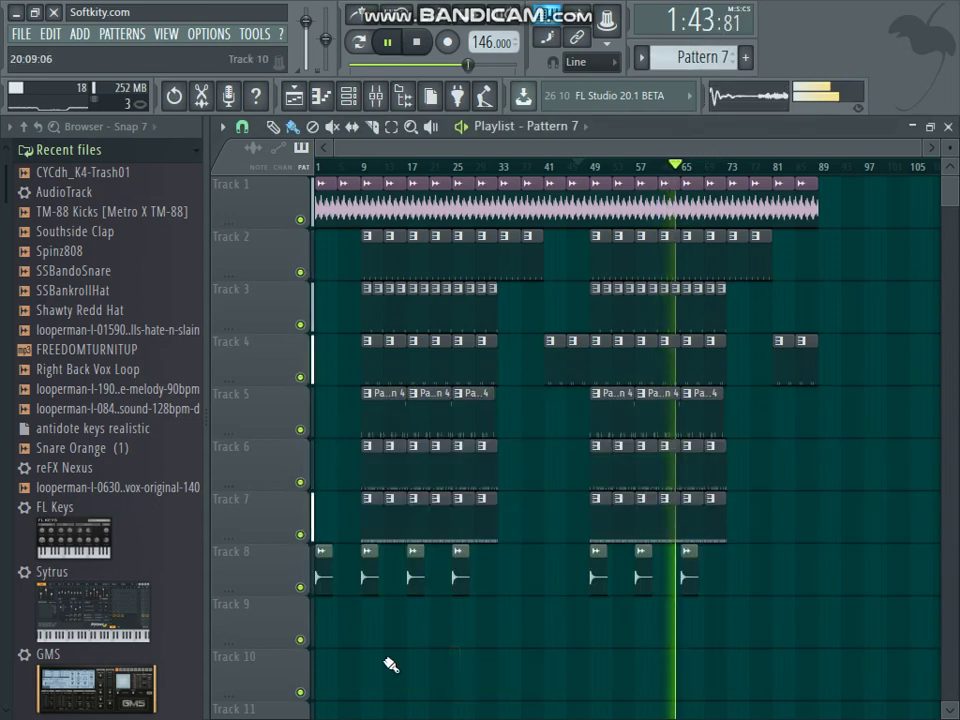
left_click(328, 645)
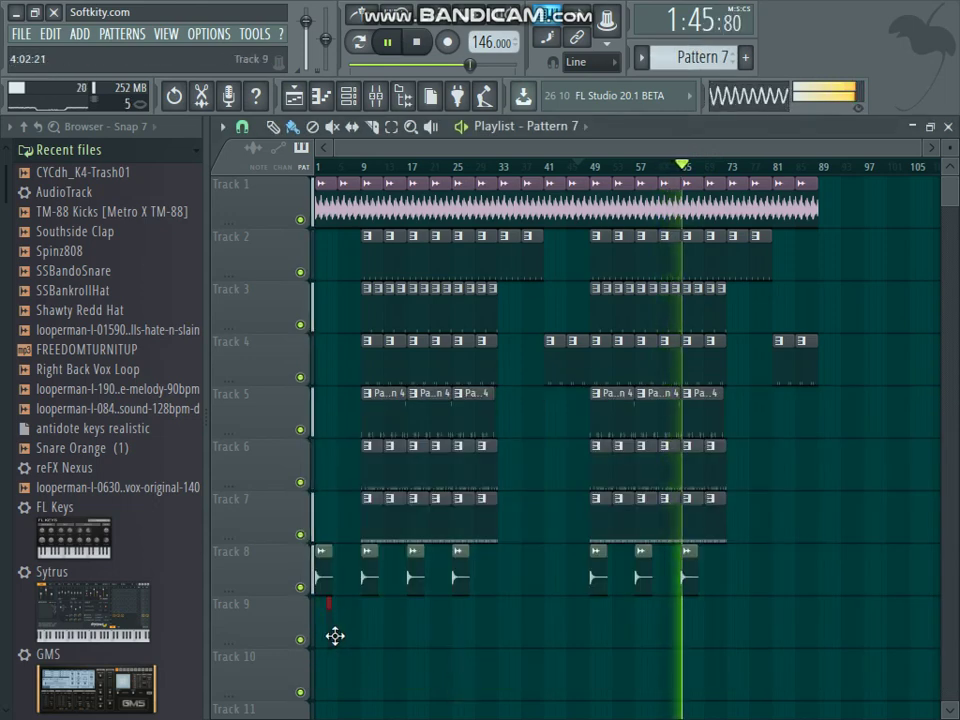
- Add a Sytrus channel and load the X Nucleon bass preset Oldbass
key("F6")
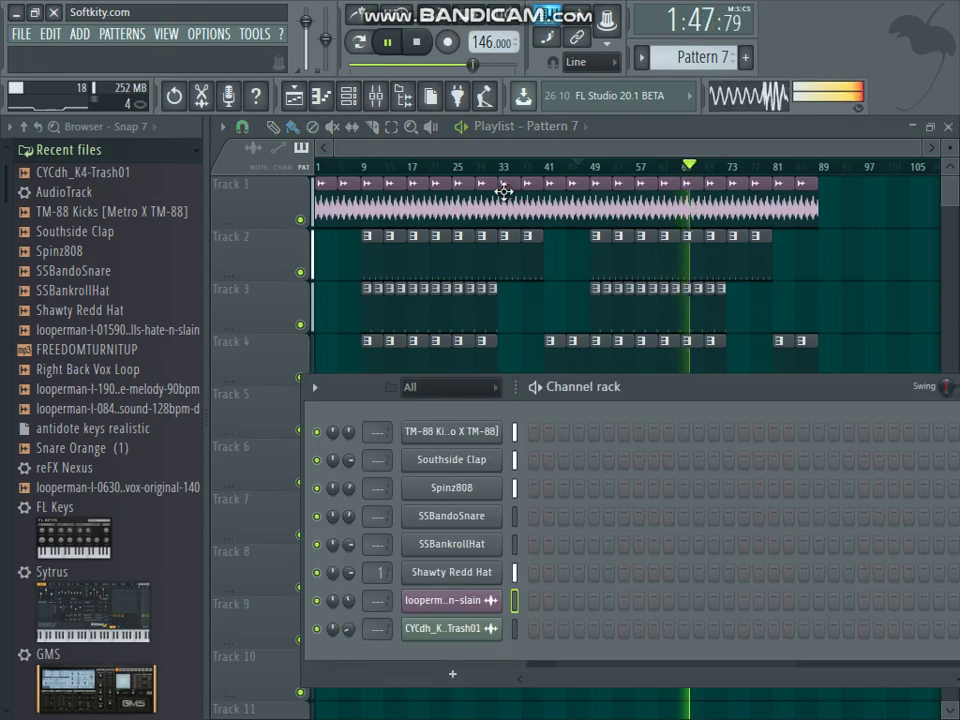
left_click(452, 674)
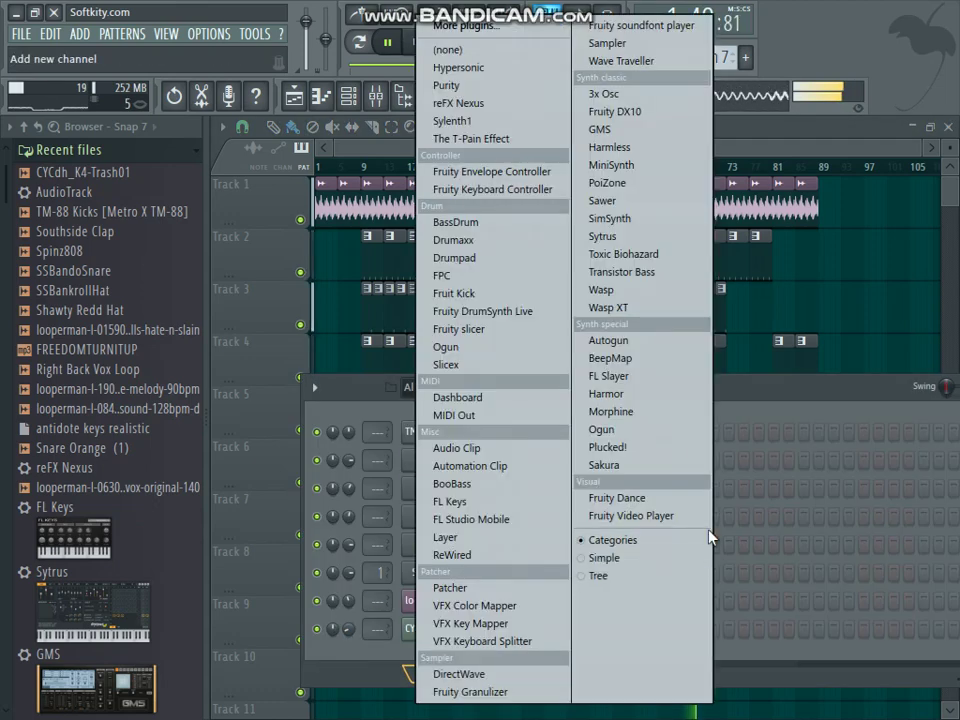
left_click(640, 240)
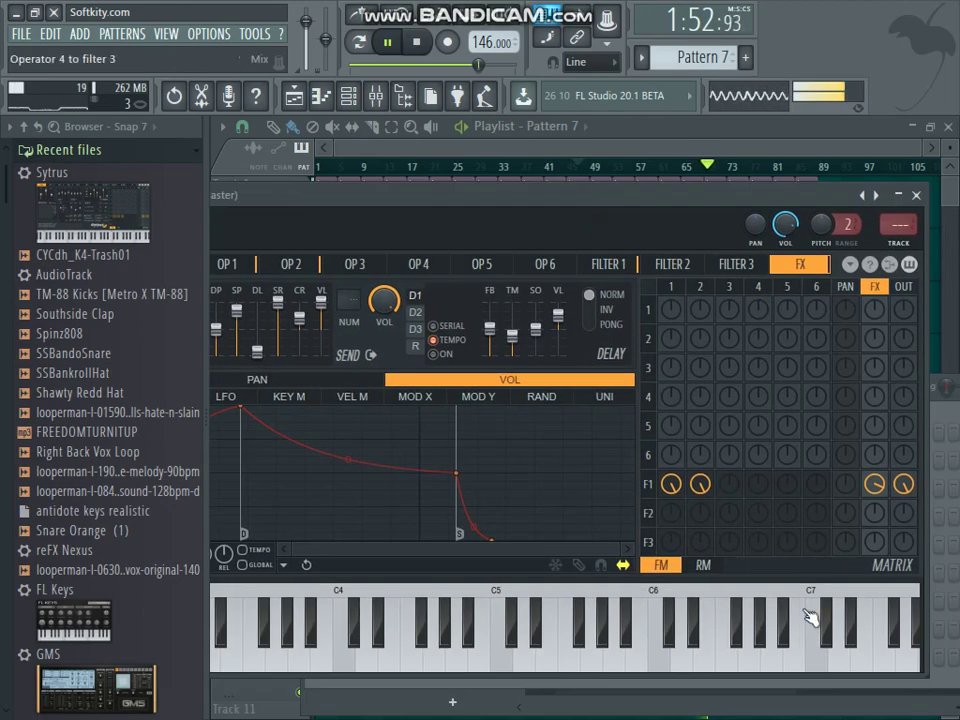
left_click(521, 703)
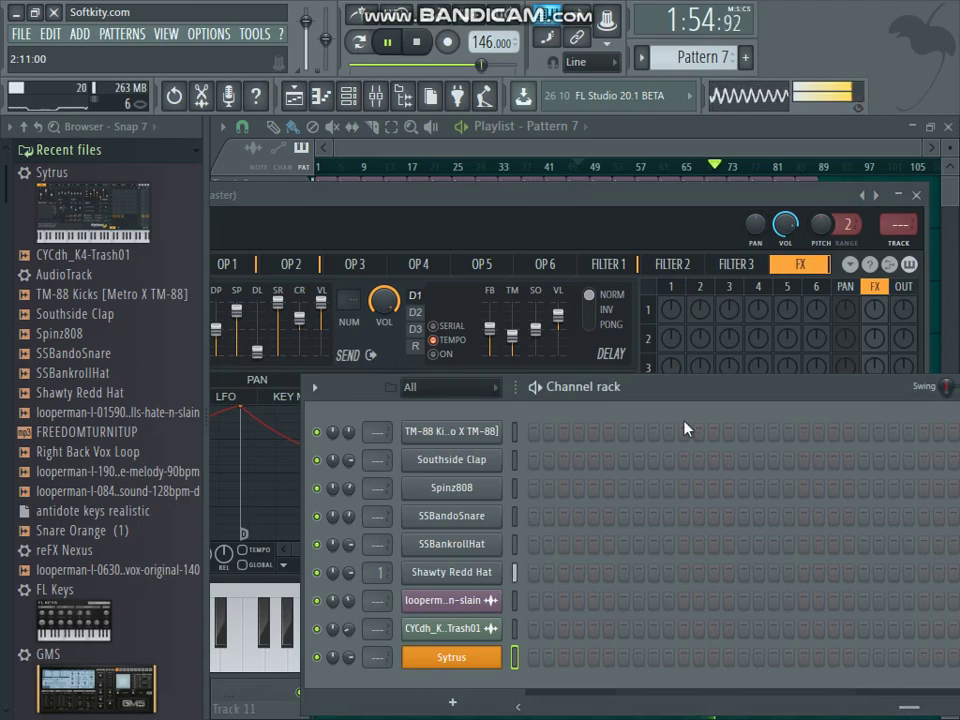
left_click(727, 207)
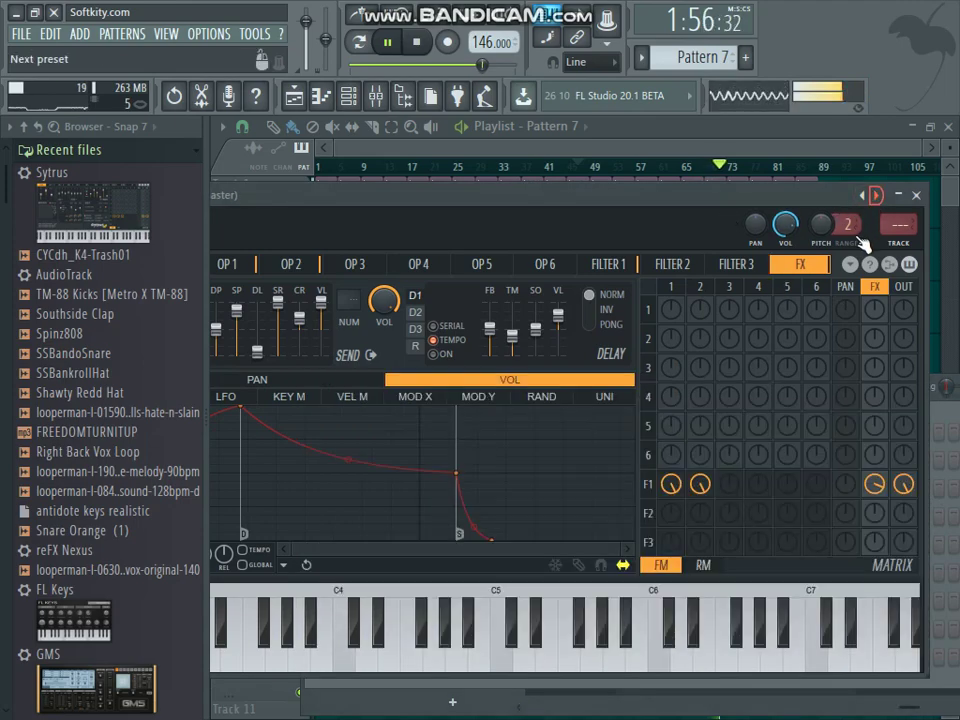
left_click(876, 195)
left_click(779, 702)
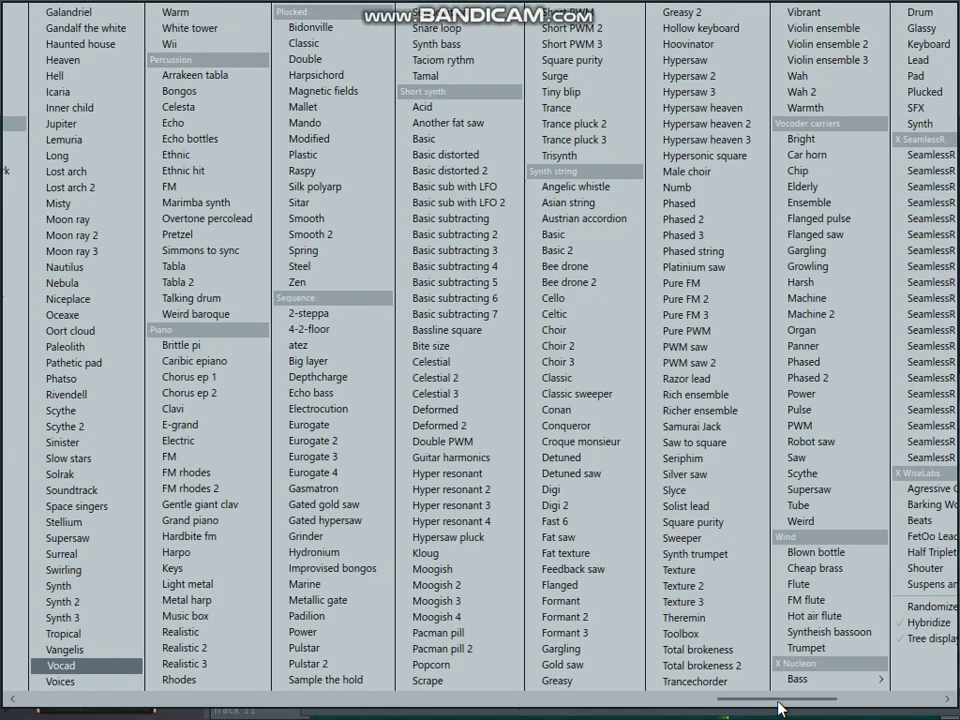
mouse_move(797, 679)
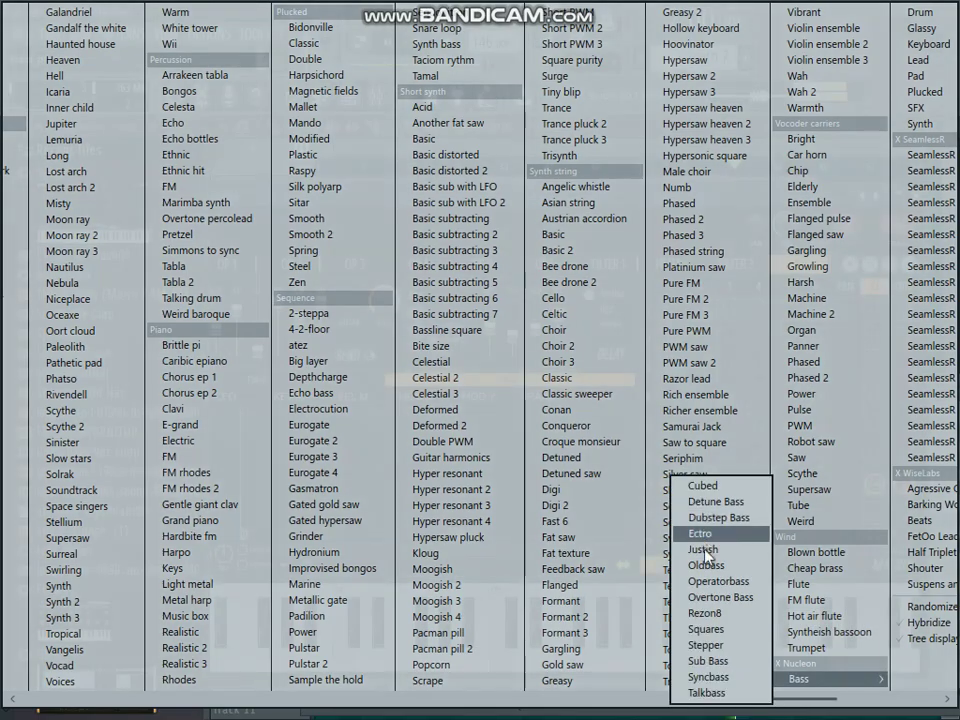
left_click(706, 565)
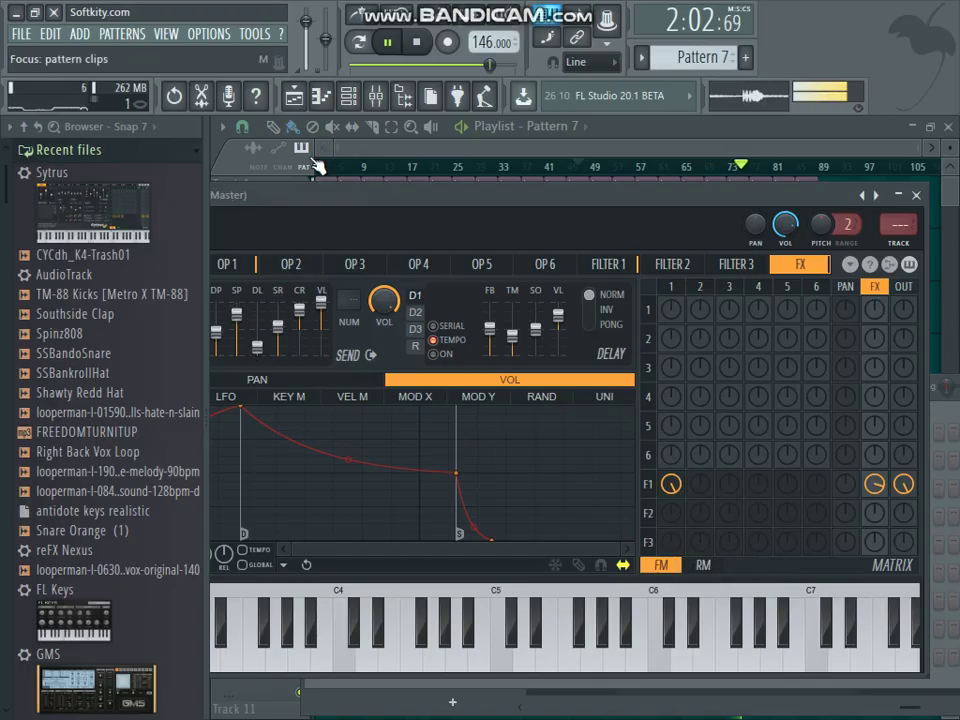
- Move the Pattern 7 clip on Track 9 to bar 5 and play the song from there
left_click(352, 96)
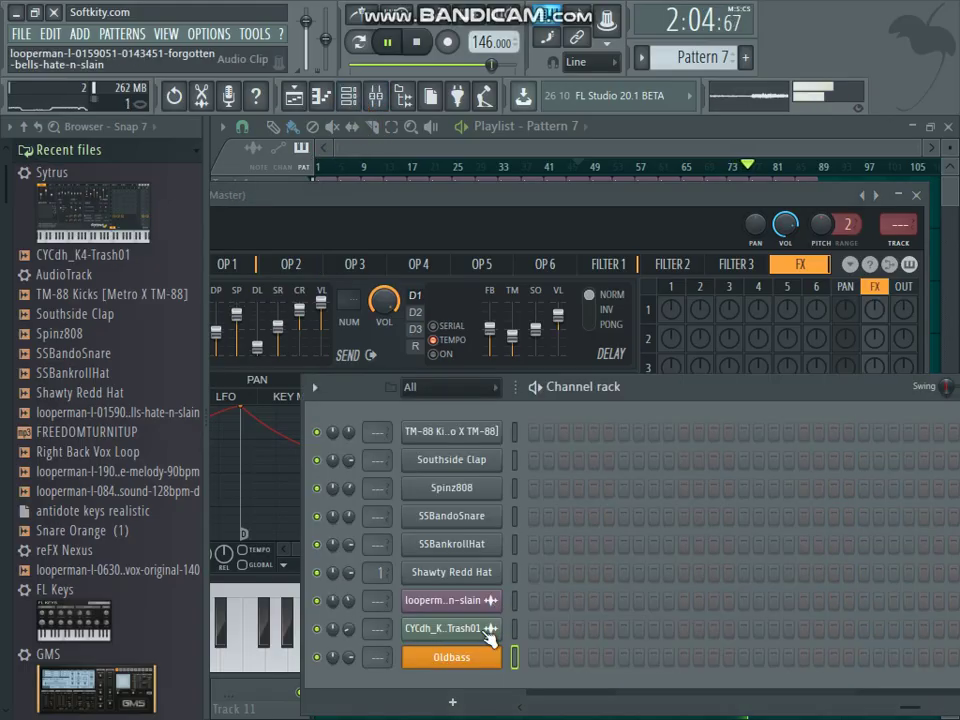
right_click(490, 660)
left_click(546, 513)
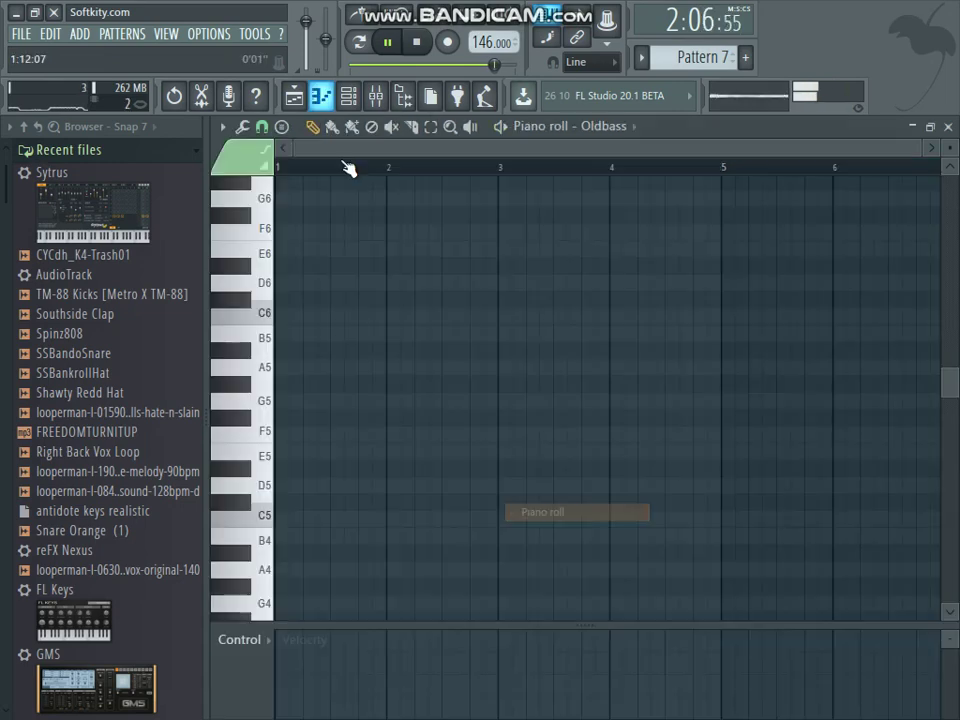
left_click(349, 95)
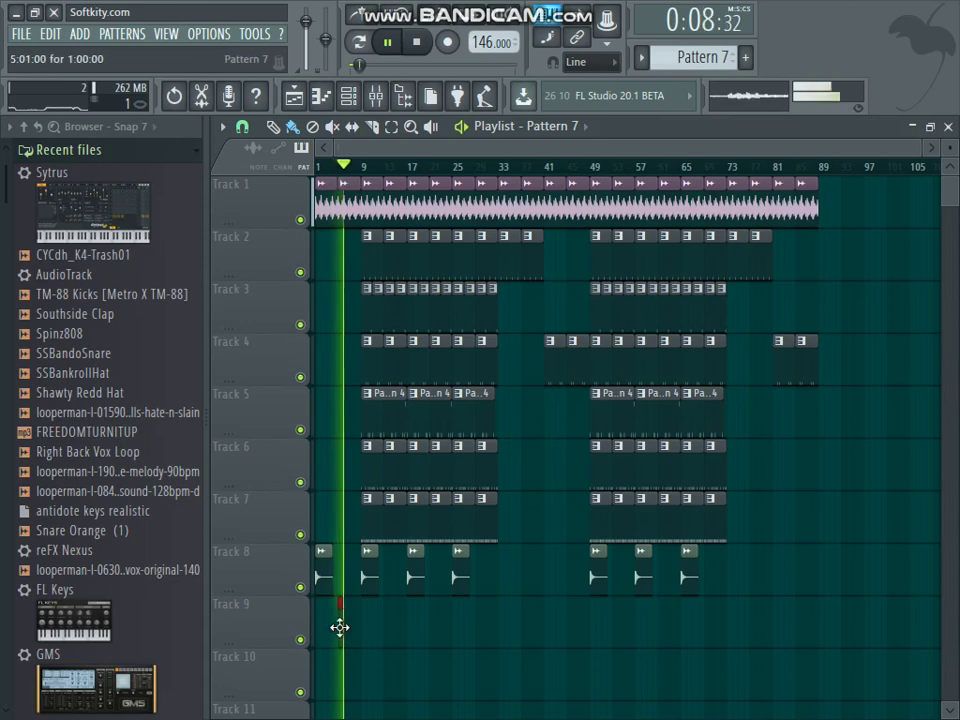
- Open the piano roll of the Oldbass channel and draw an A4 note 1:10:00 long at bar 1
key("F6")
right_click(470, 657)
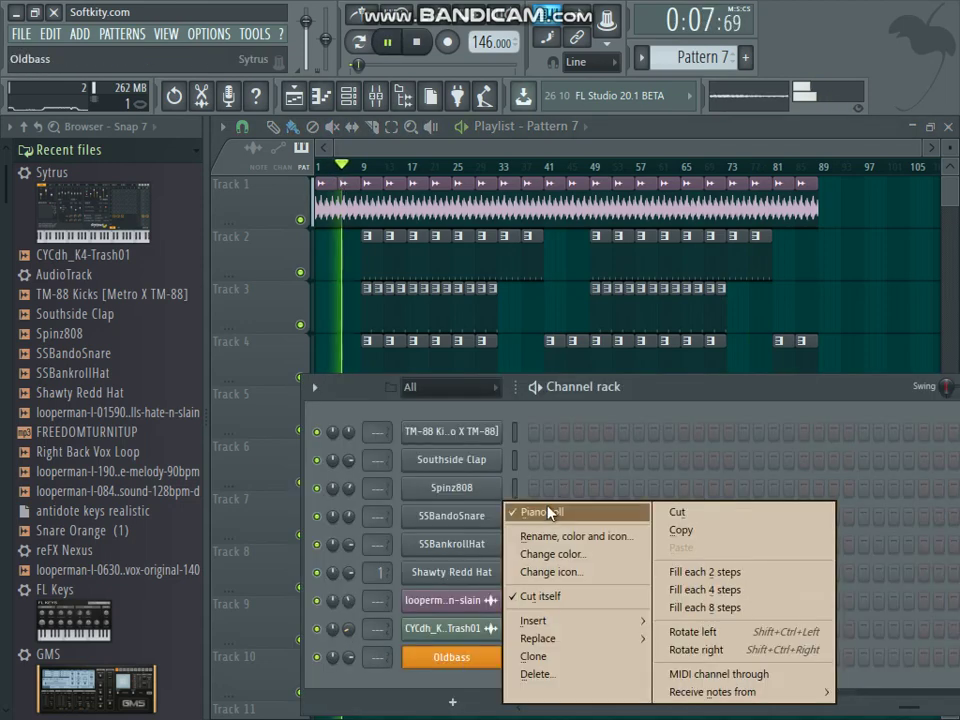
left_click(546, 513)
right_click(491, 670)
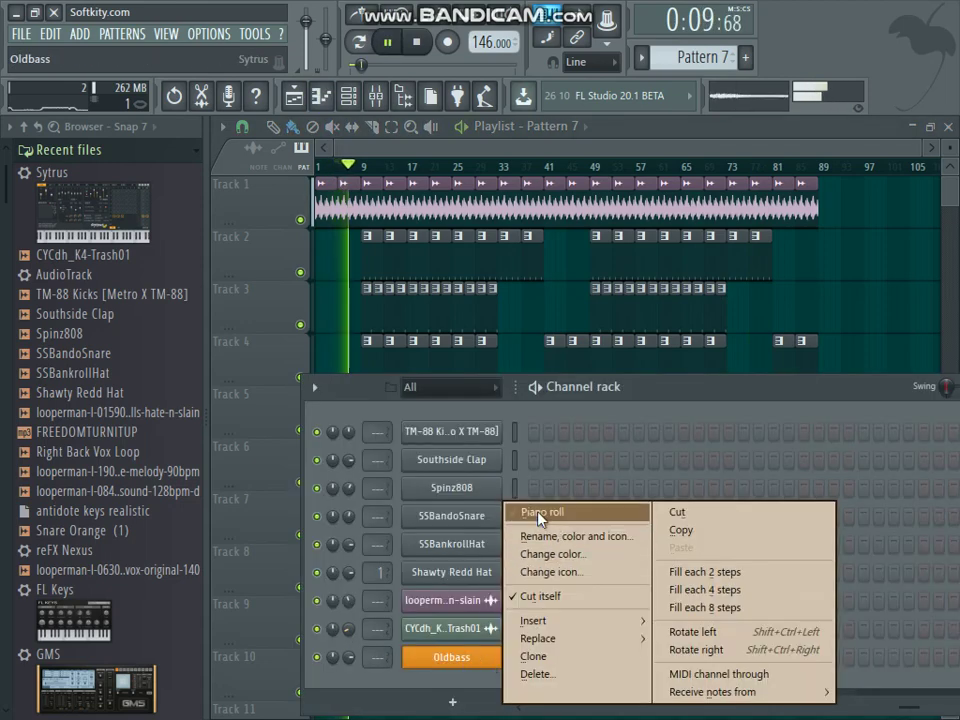
left_click(542, 512)
mouse_move(278, 333)
left_mouse_down()
mouse_move(411, 332)
mouse_move(407, 606)
left_mouse_up()
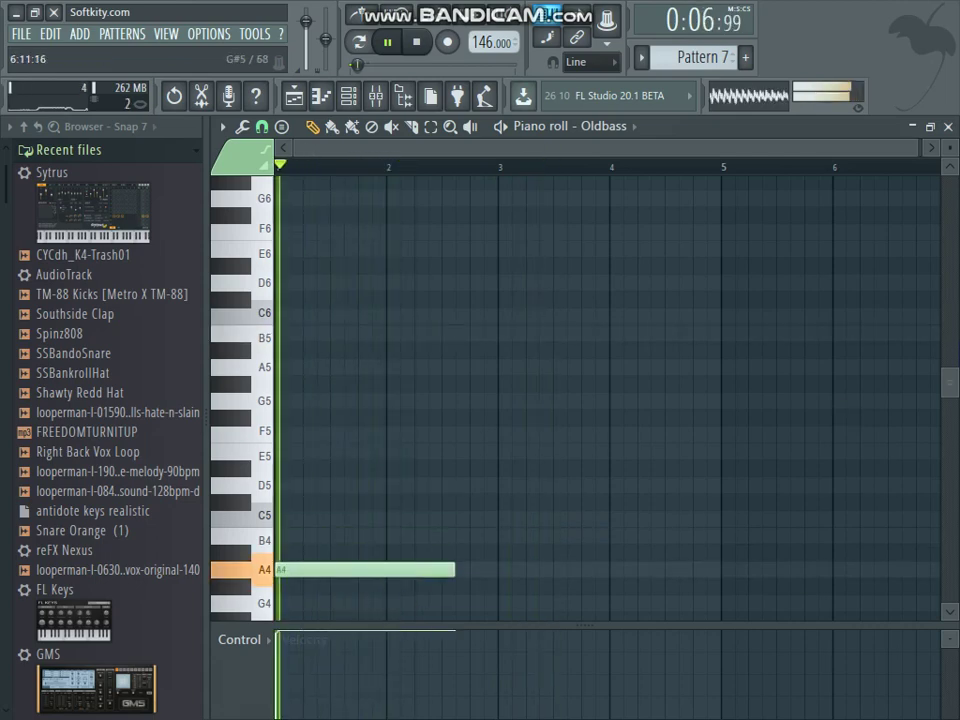
- Move the bass note to C#4, lengthen it to two bars, and add a matching C#4 note at bar 3
scroll(481, 407, "up", 2)
scroll(481, 407, "down", 4)
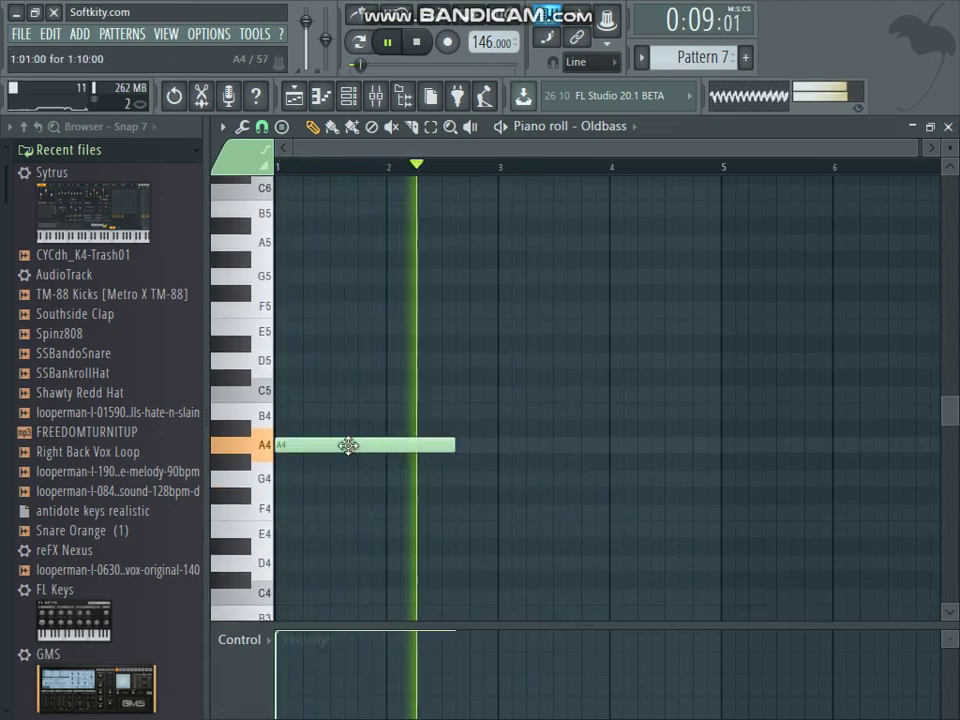
left_click_drag(349, 446, 278, 583)
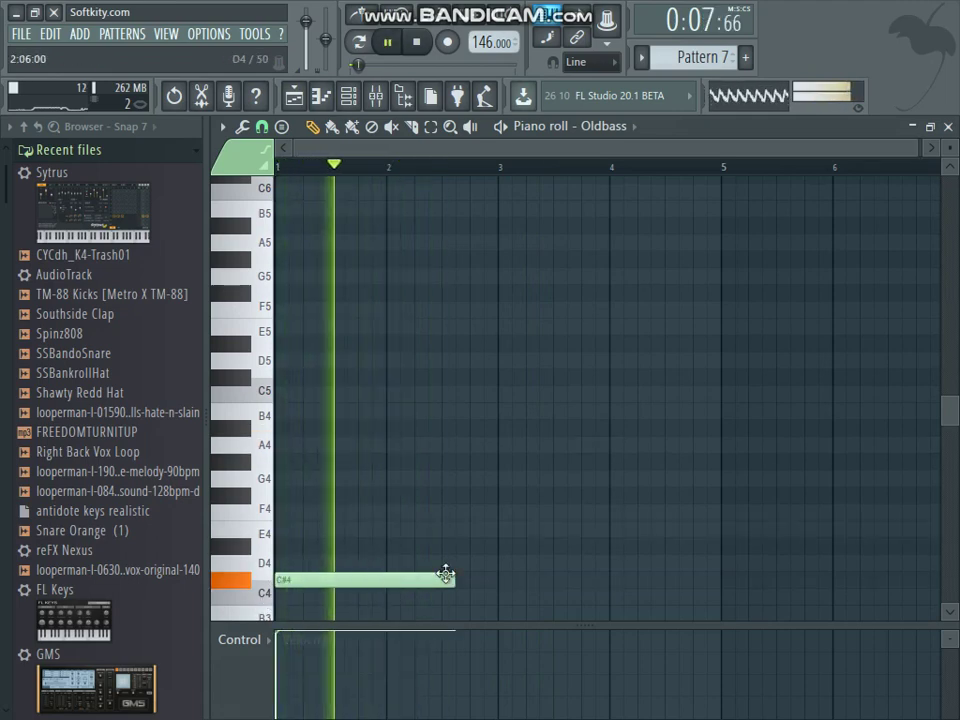
left_click_drag(455, 580, 515, 590)
left_click(506, 582)
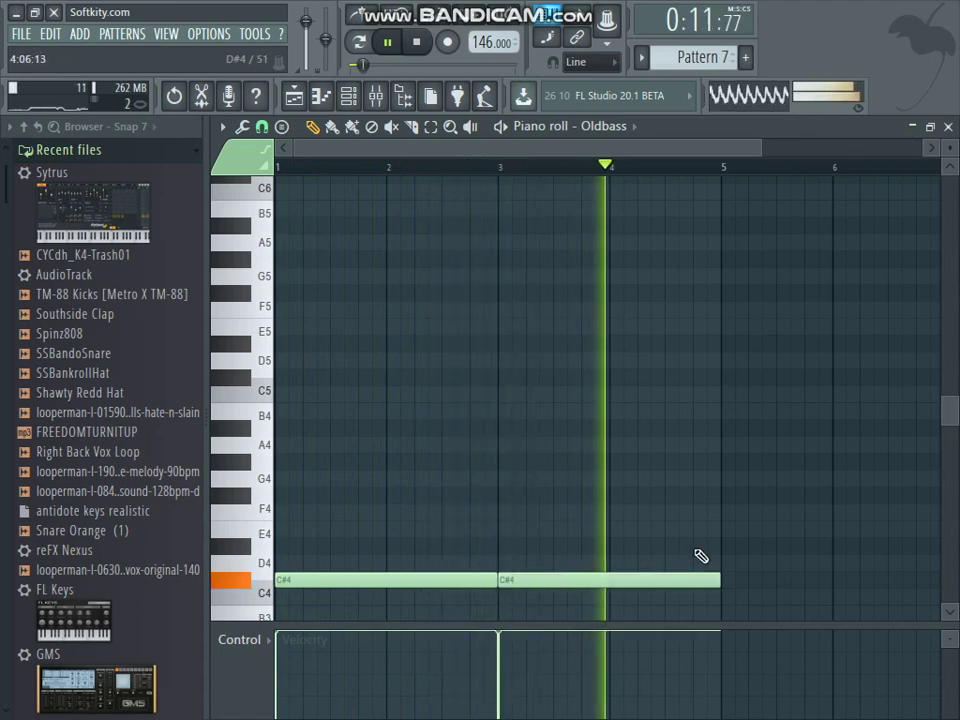
- Shorten the second C#4 note to end at 4:13 and remove the trial D#4 note drawn after it
left_click(700, 548)
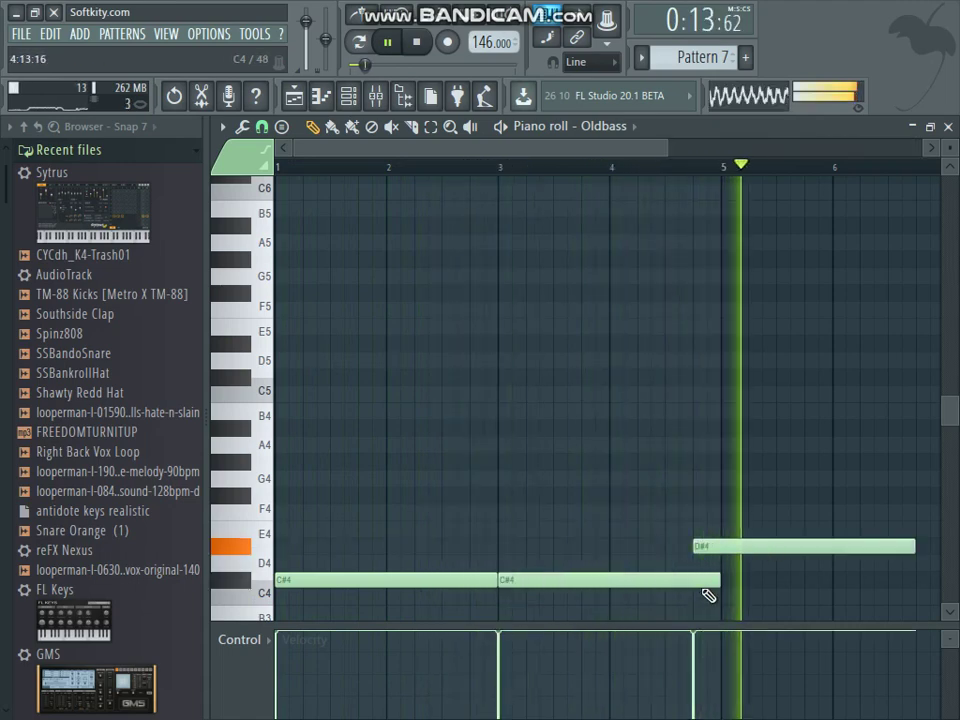
left_click_drag(718, 582, 690, 580)
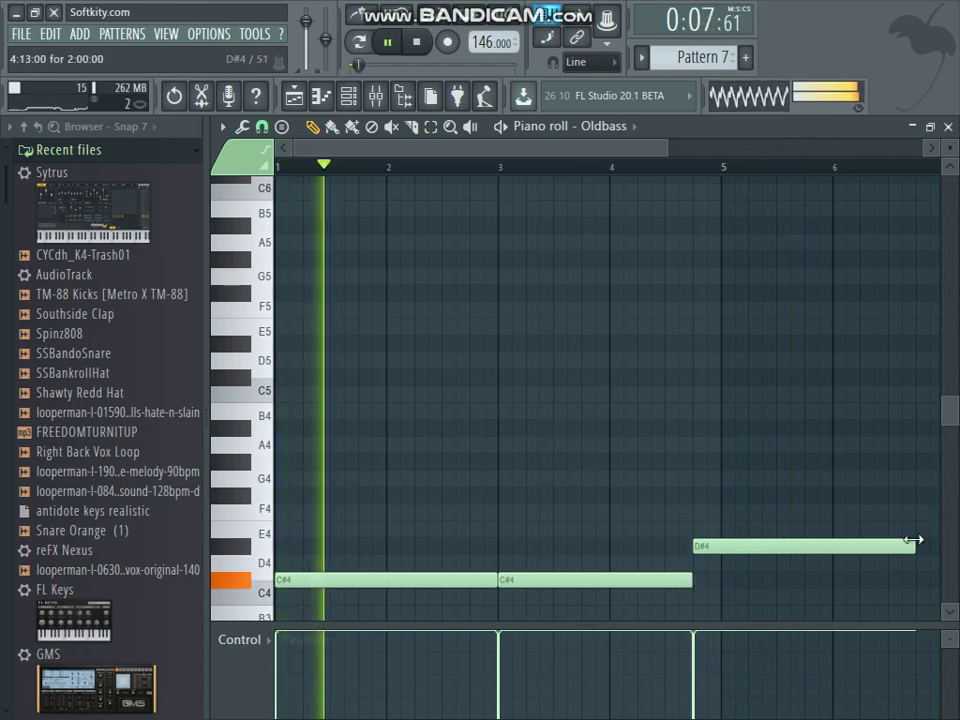
left_click_drag(915, 547, 707, 442)
right_click(706, 444)
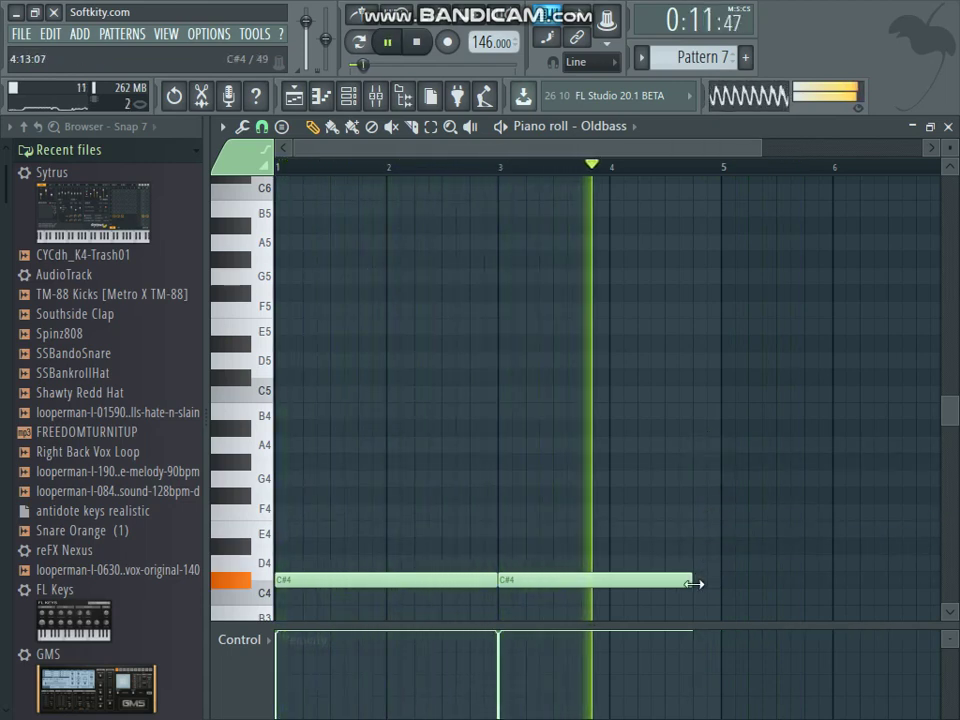
- Lower the Oldbass channel's volume while checking its notes in the piano roll against the playing song
left_click(947, 127)
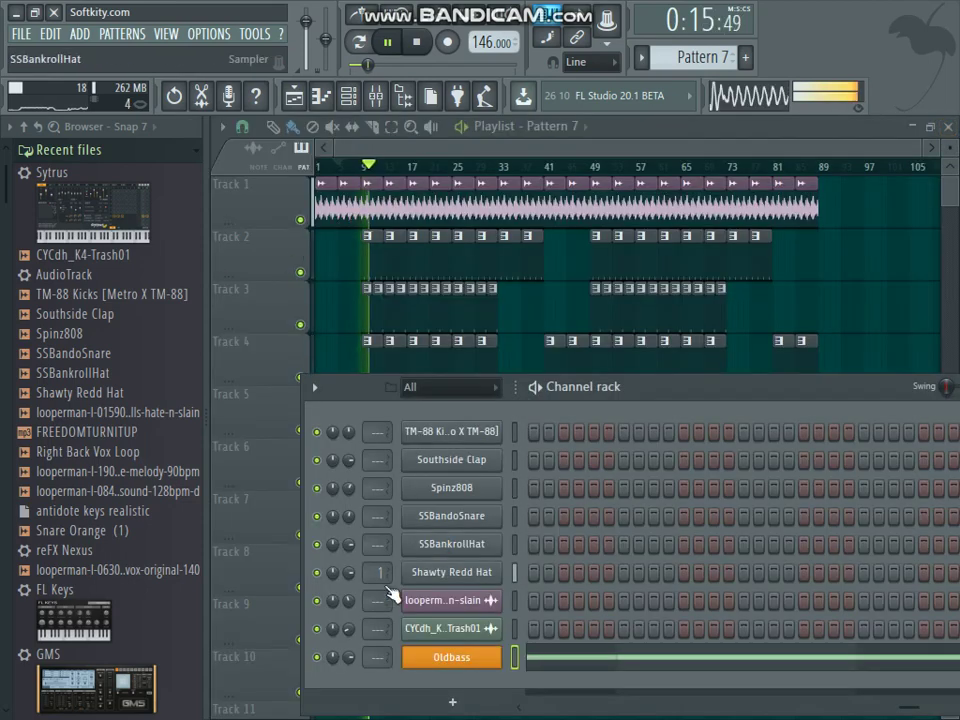
left_click(577, 668)
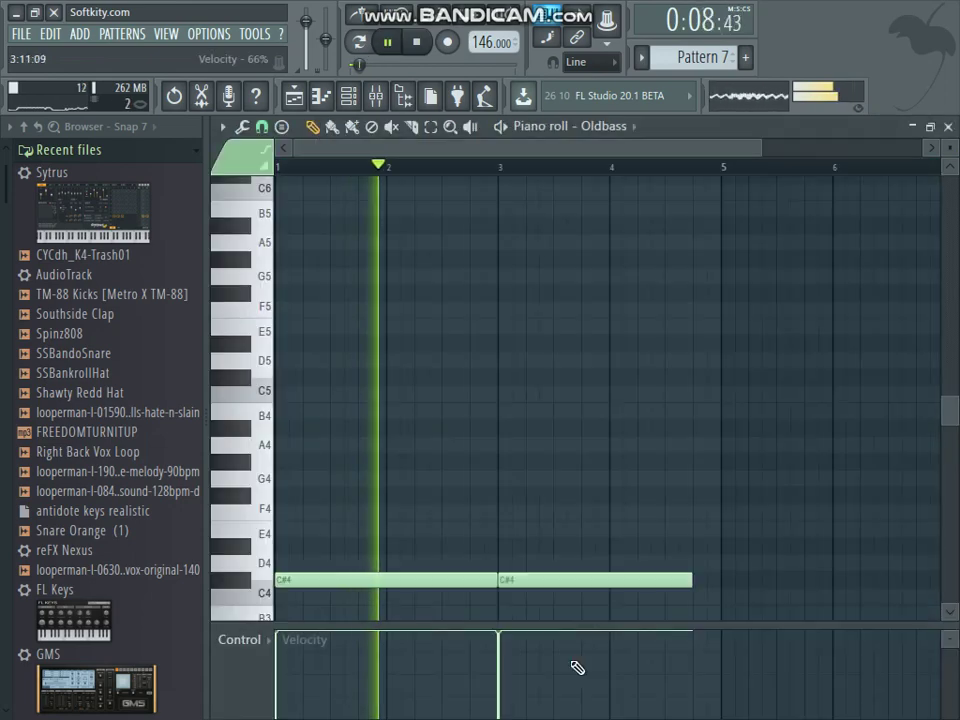
left_click(947, 127)
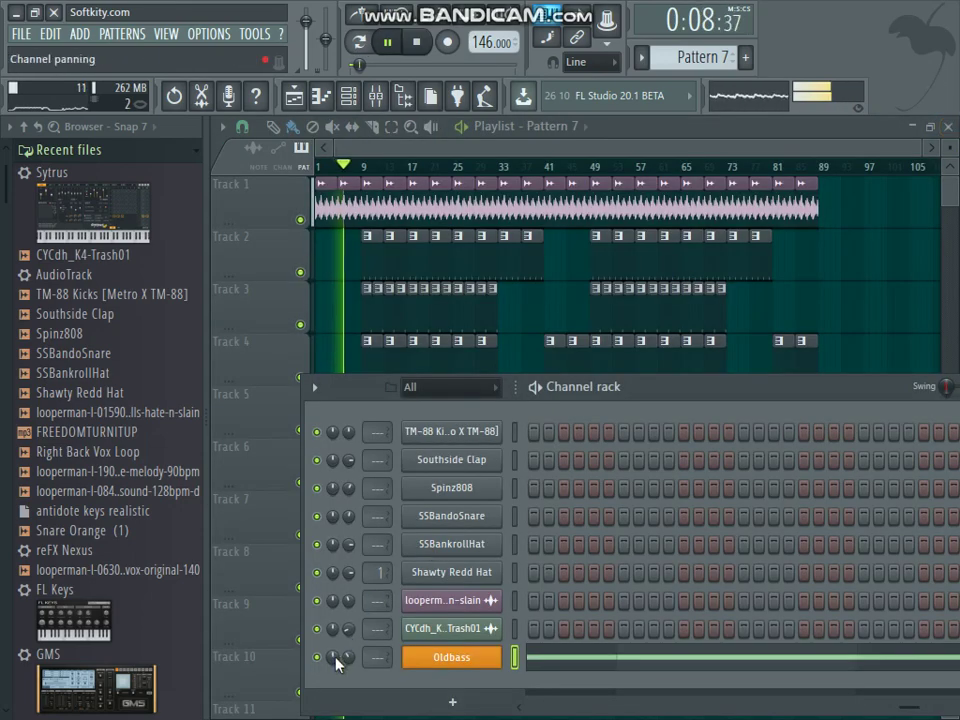
left_click(558, 668)
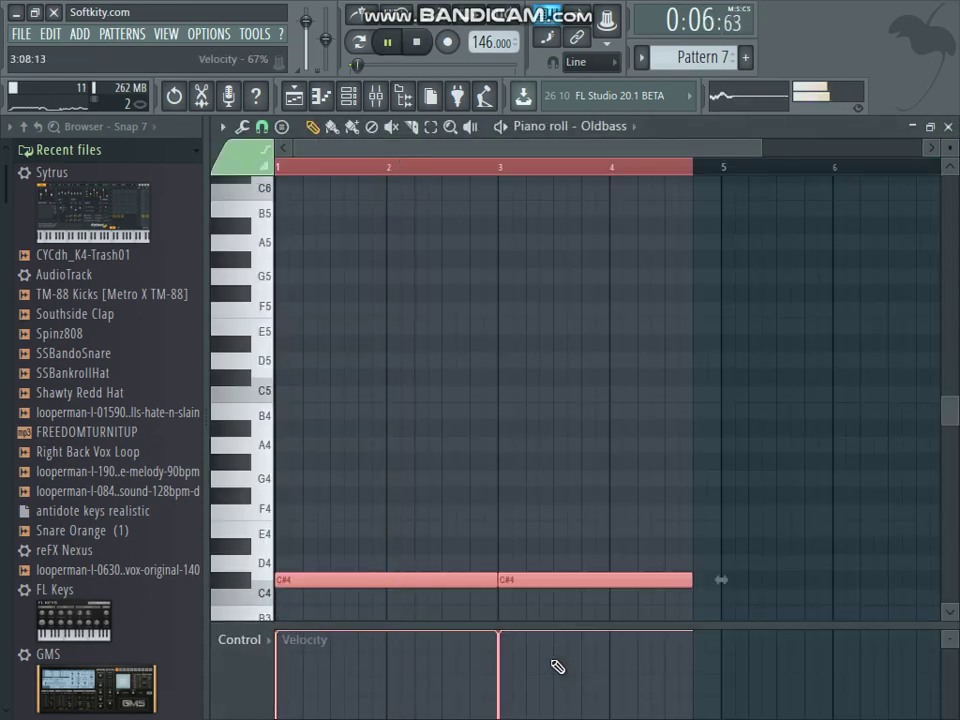
left_click(947, 127)
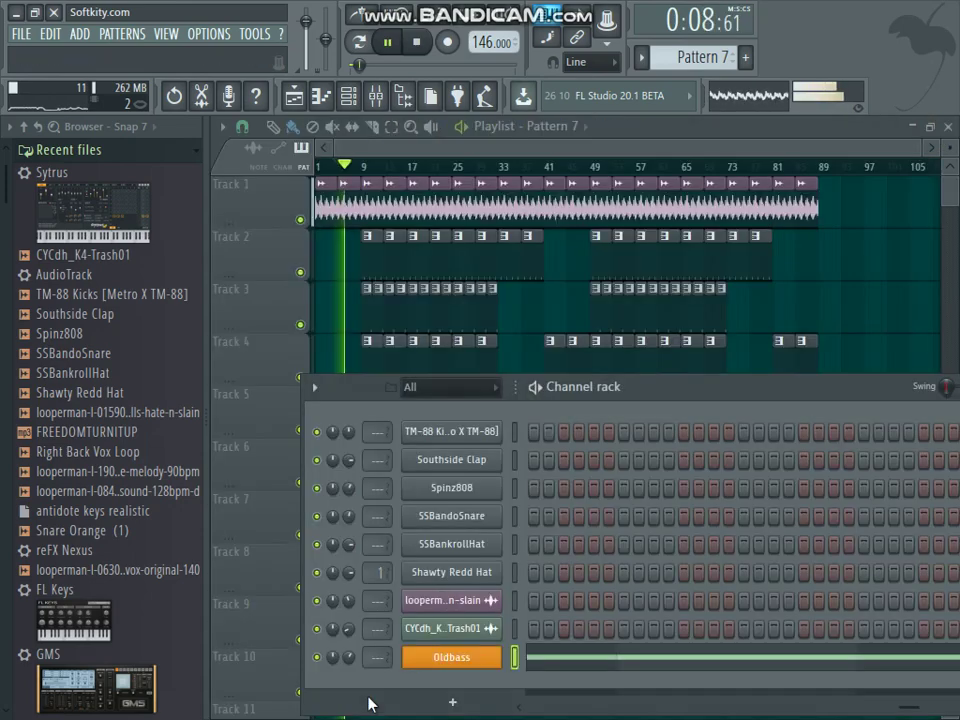
- Examine the Oldbass channel's miscellaneous settings, including its cut group, polyphony and arpeggiator, and close the plugin window
left_click(437, 660)
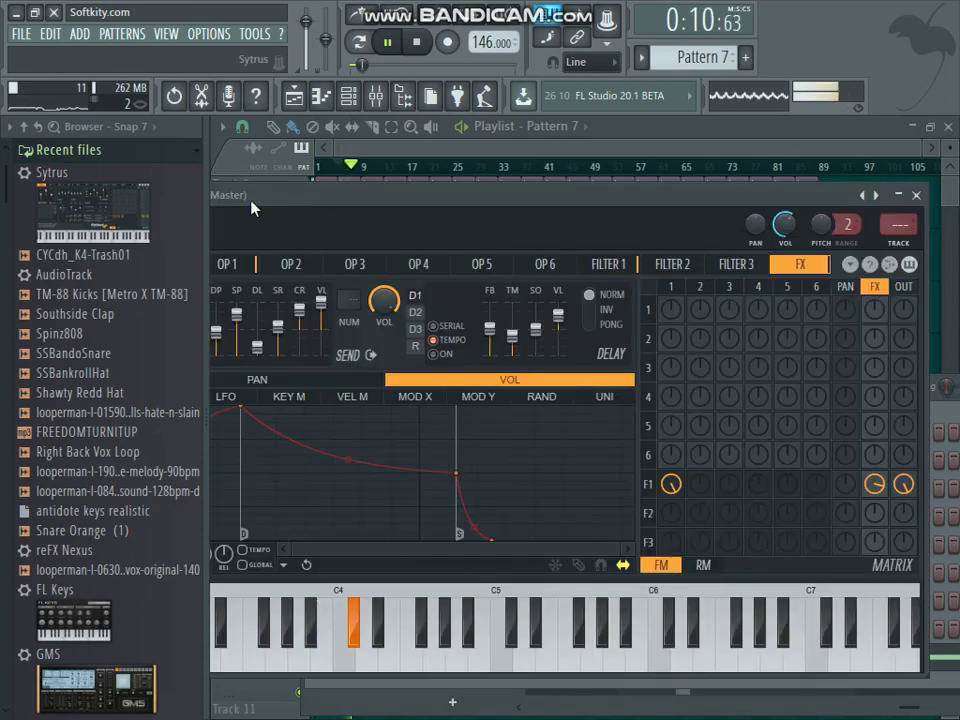
left_click_drag(251, 207, 311, 221)
left_click(262, 242)
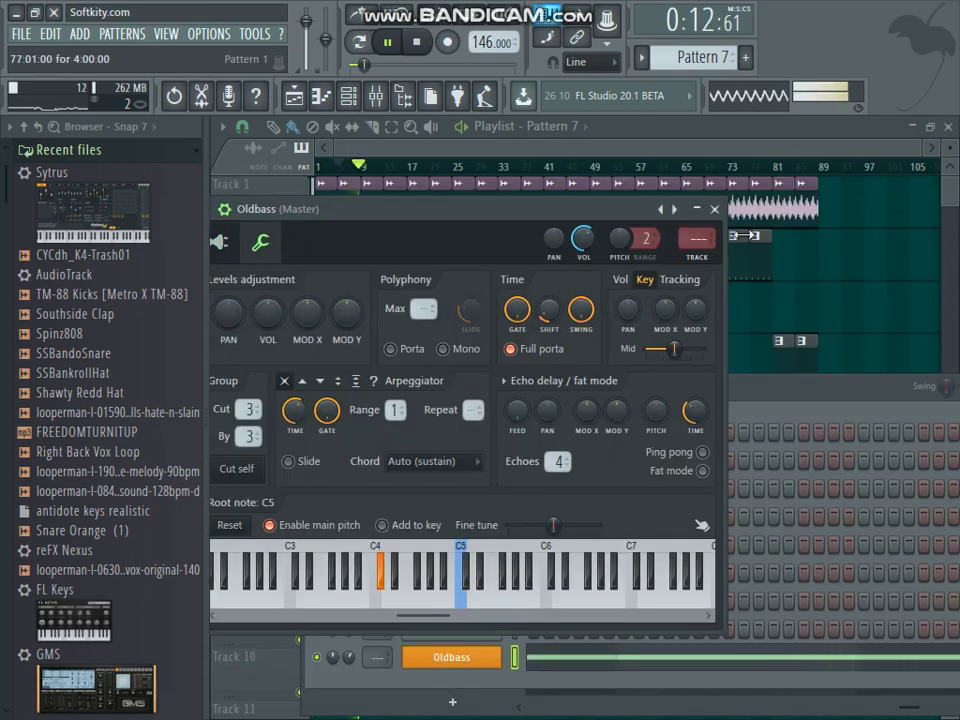
left_click(712, 210)
- Place four-bar Pattern 7 clips on Track 9 at bars 45 and 85 and delete the one at bar 41
key("F6")
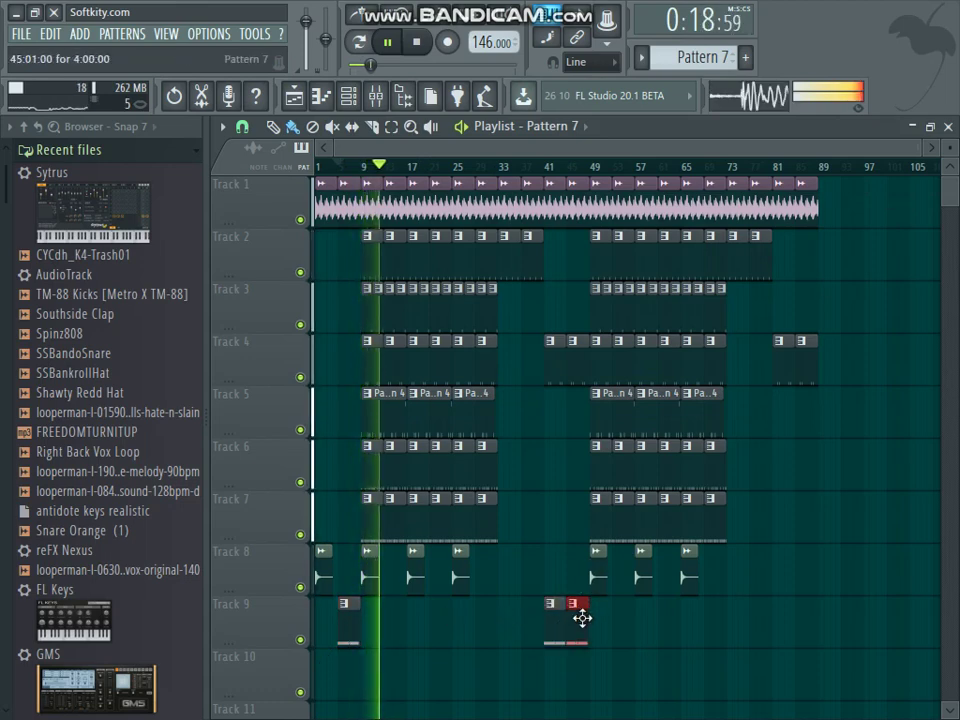
right_click(556, 619)
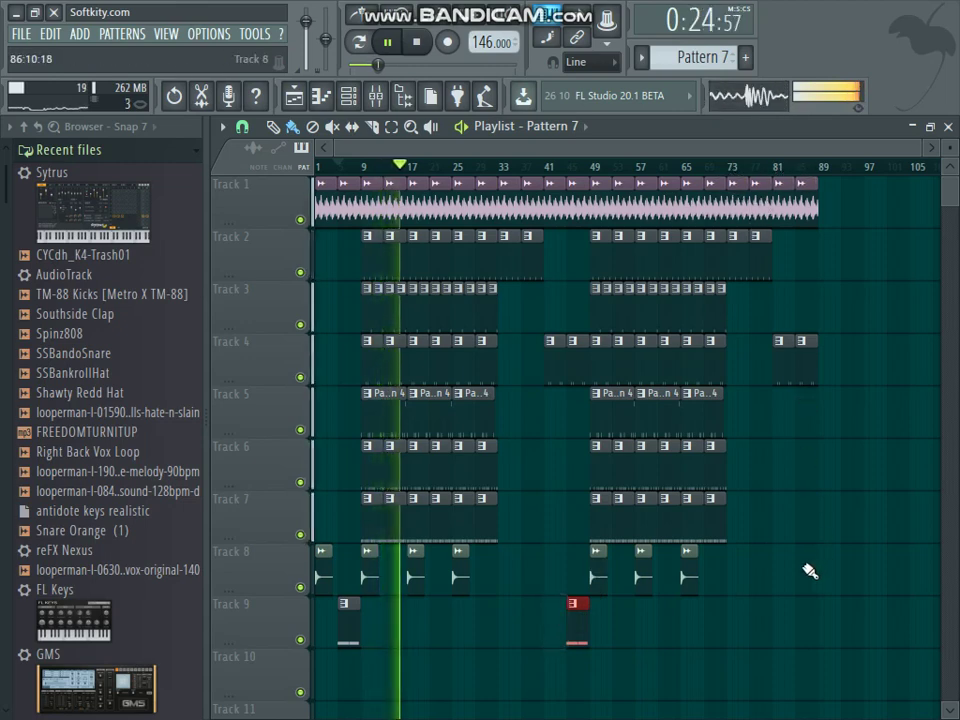
left_click(800, 610)
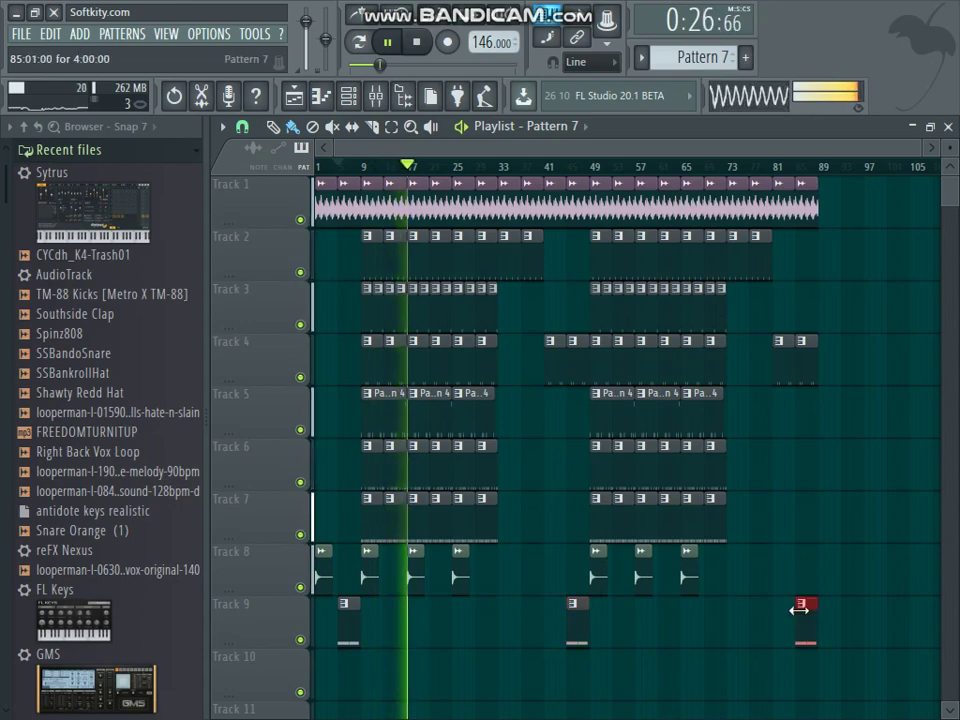